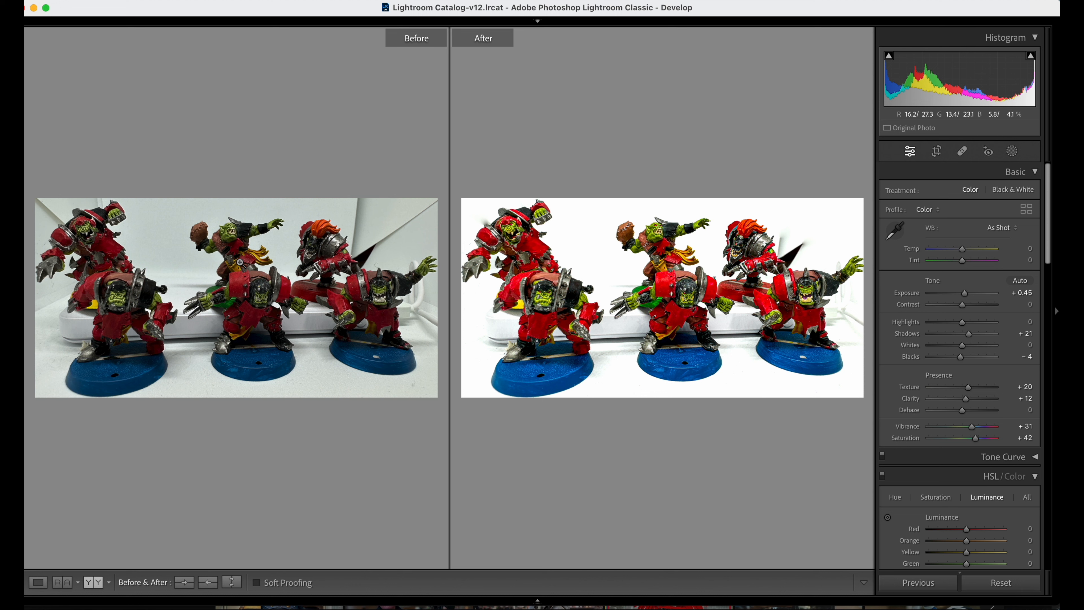
Compare the finished edit with the original side by side, inspecting the front orc's face up close.
click(108, 308)
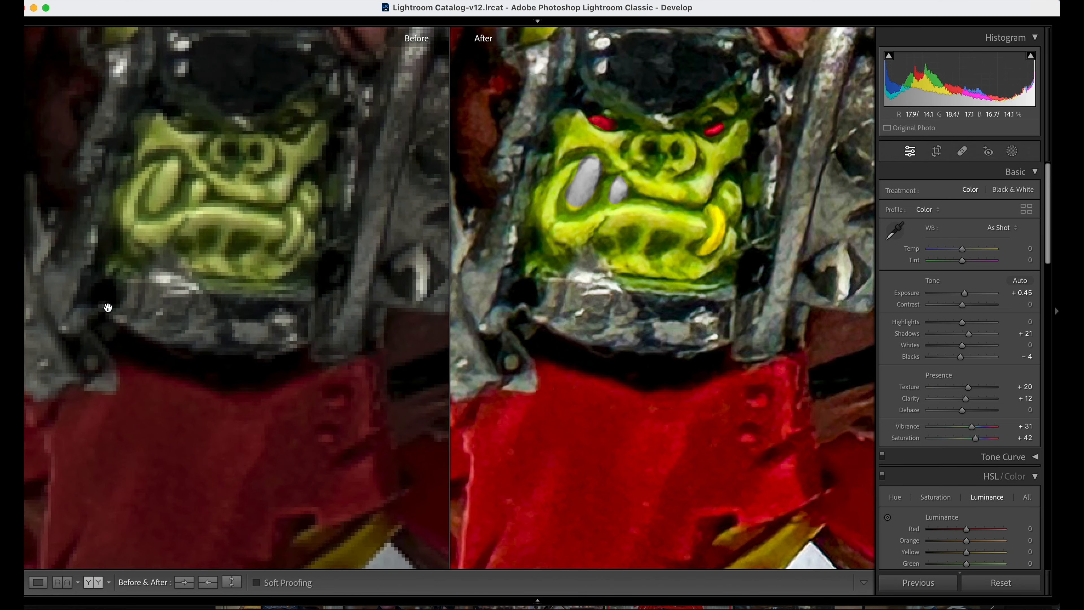
drag(218, 197, 230, 325)
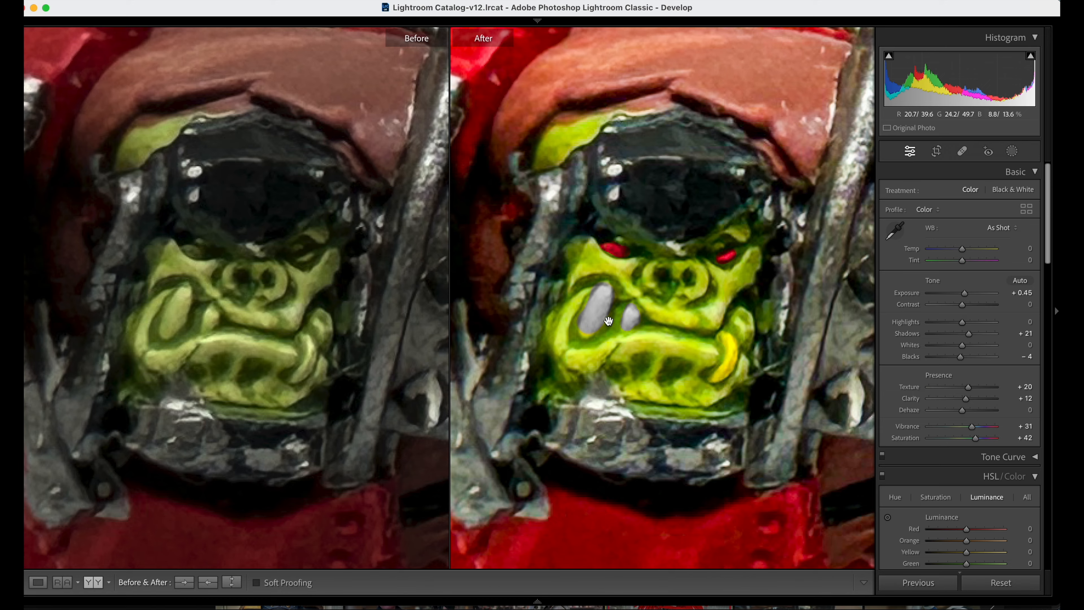
click(609, 321)
click(610, 321)
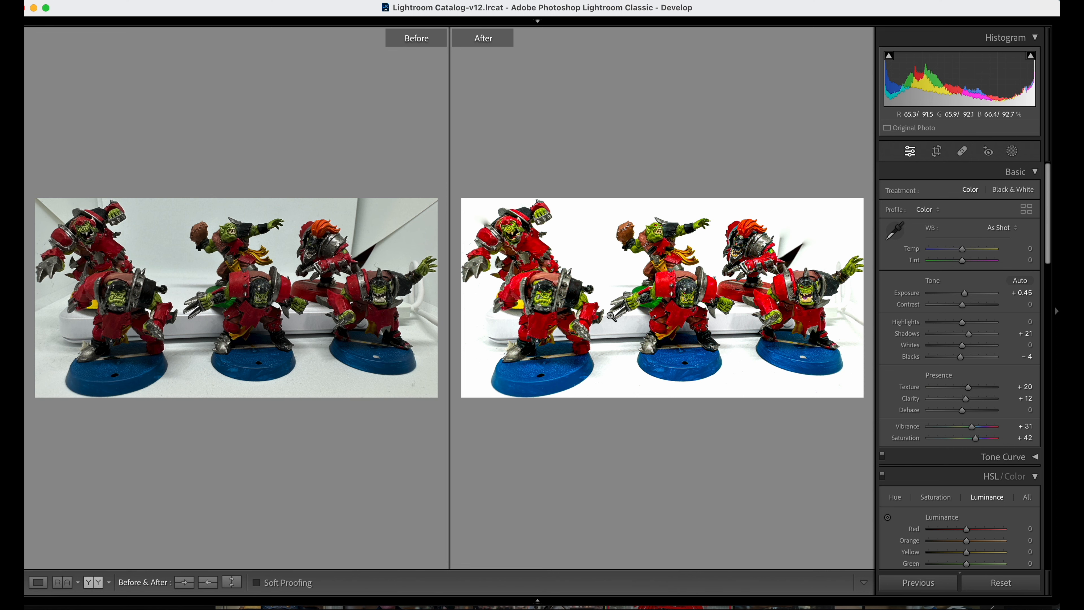
key(y)
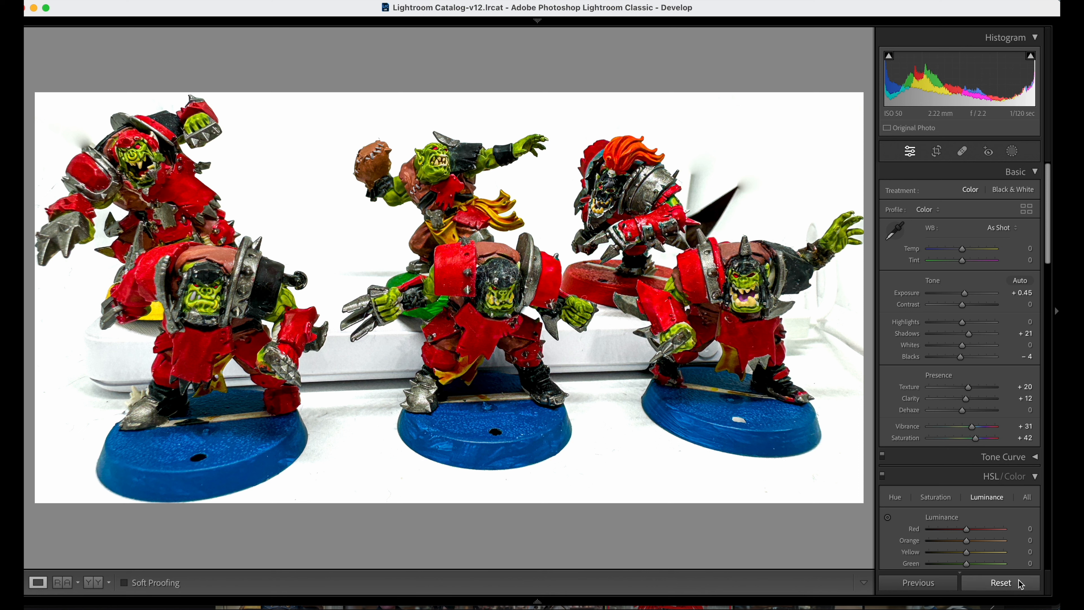
Reset all edits on the photo and crop it to 16 x 9, with the miniatures positioned lower in the frame.
click(1018, 587)
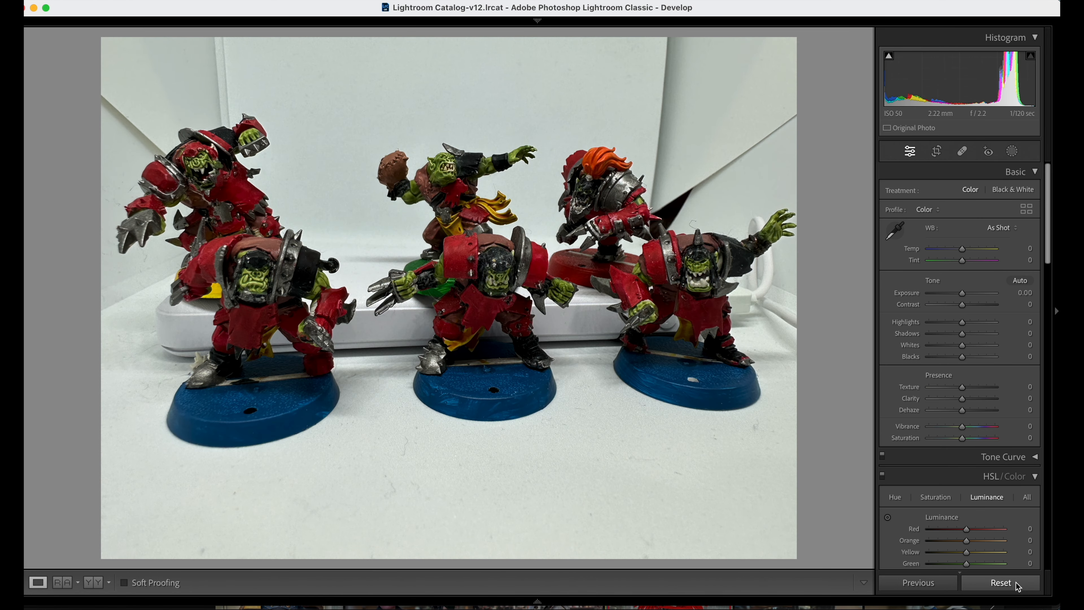
click(936, 151)
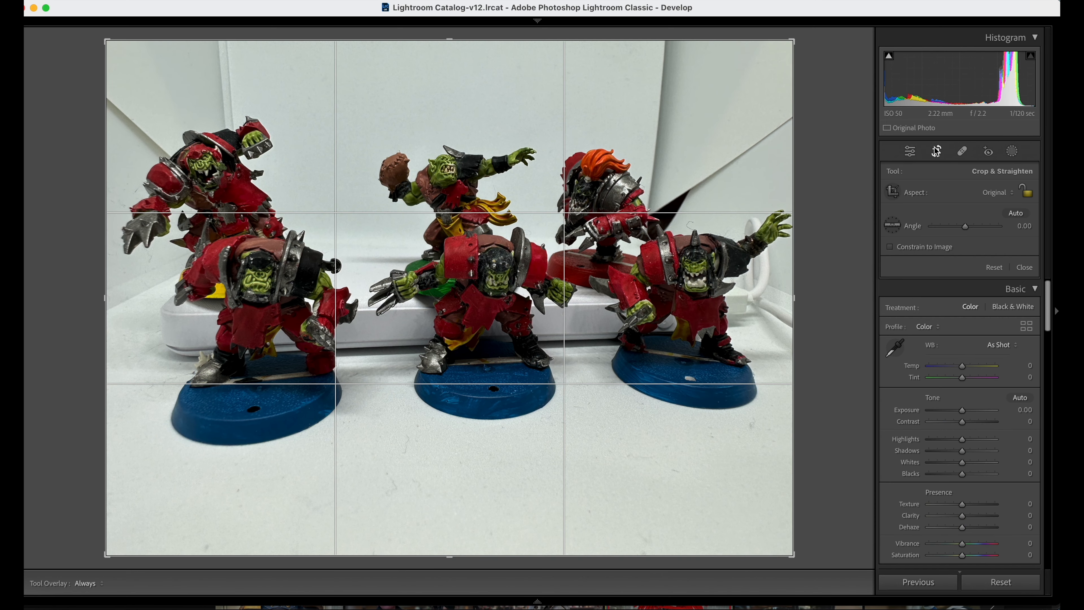
click(1005, 193)
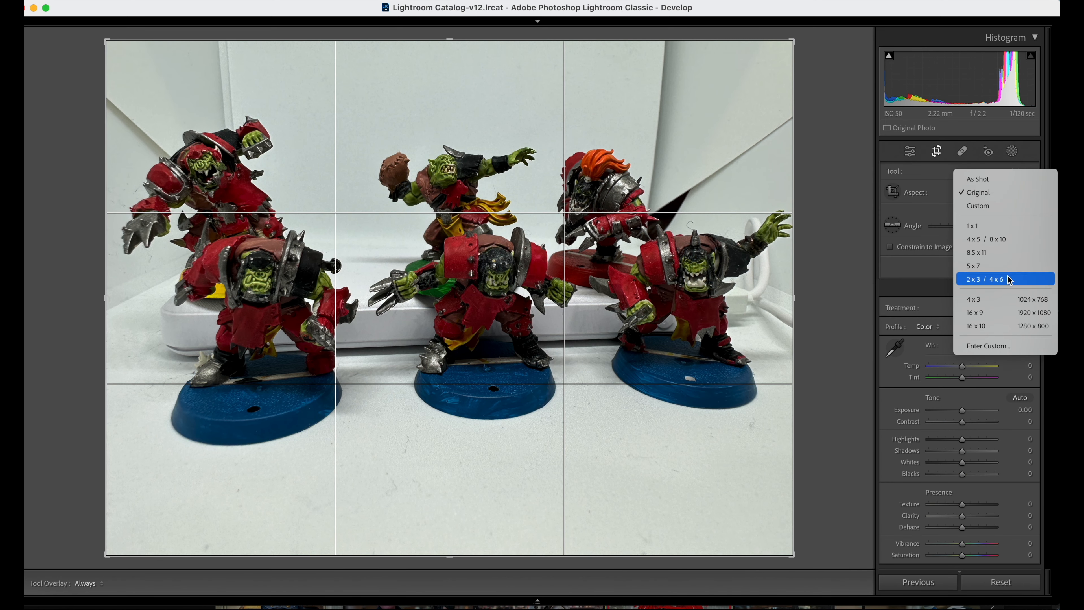
click(1008, 311)
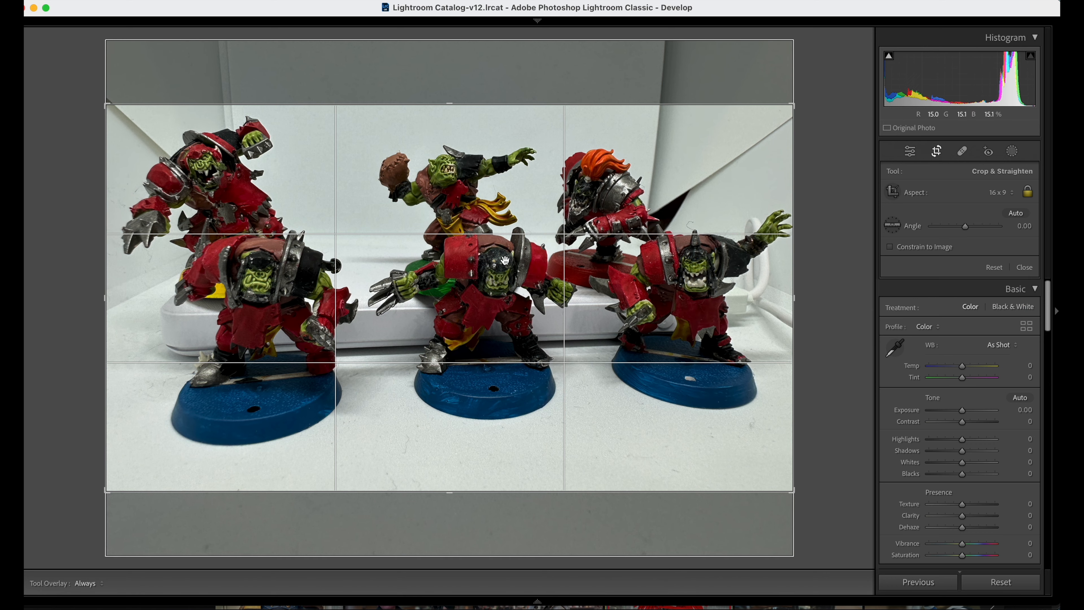
drag(505, 261, 505, 285)
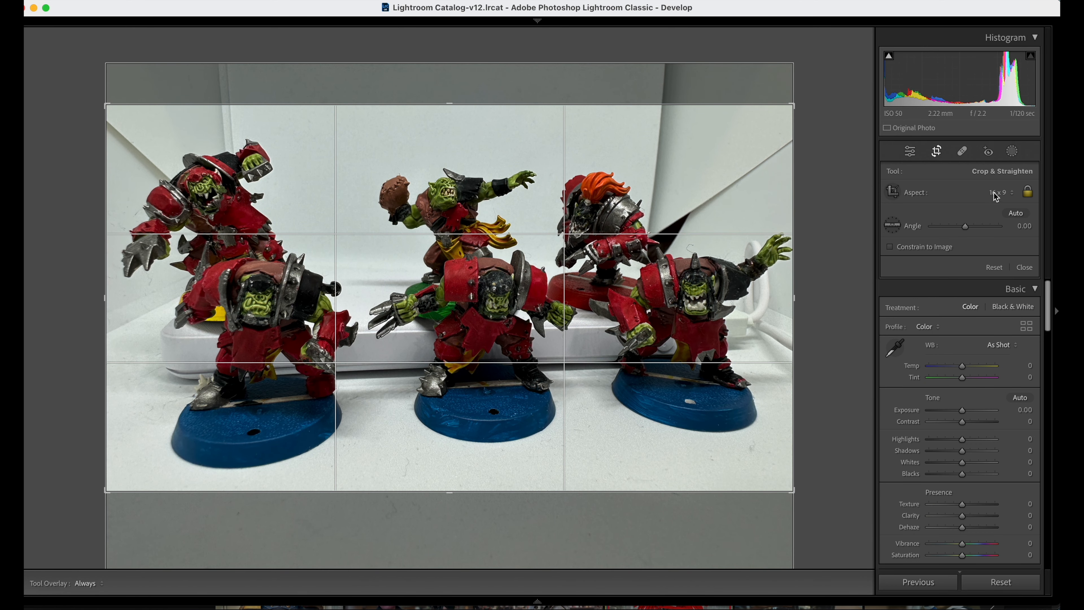
click(938, 151)
click(938, 151)
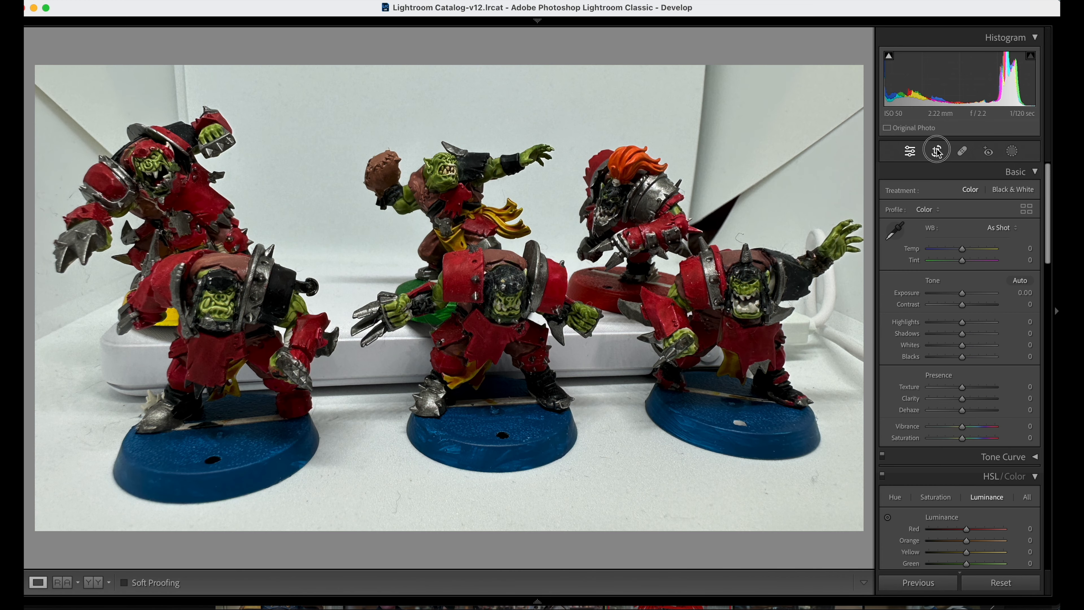
click(1004, 195)
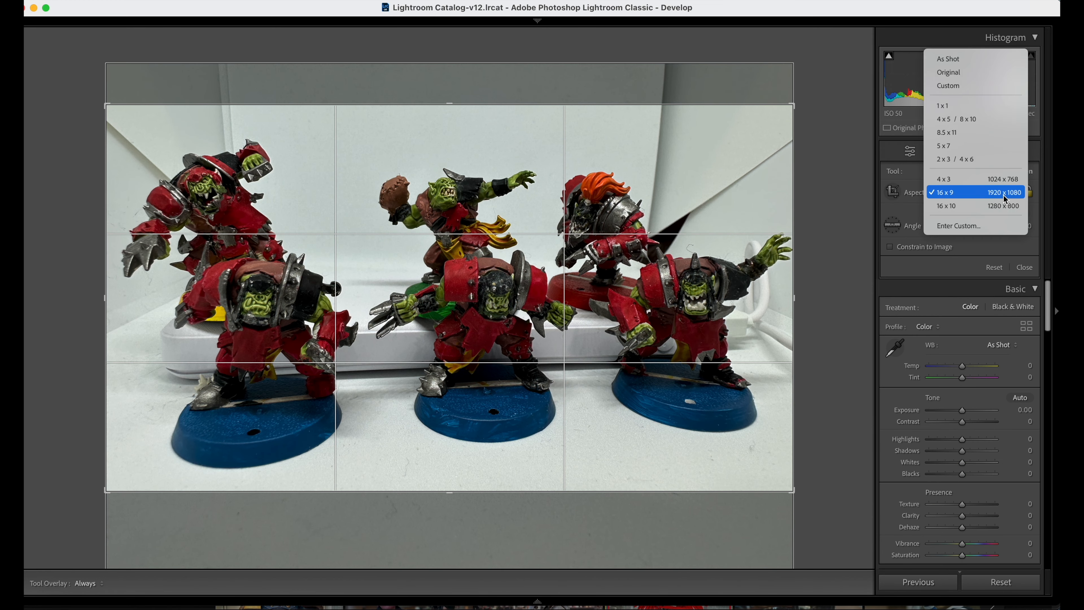
click(1005, 194)
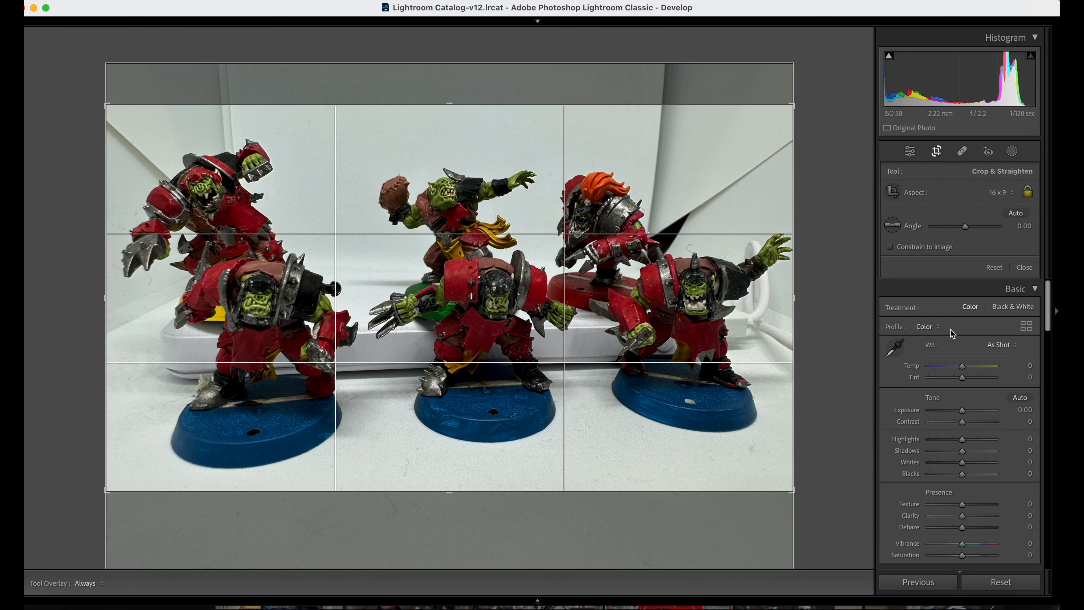
click(941, 152)
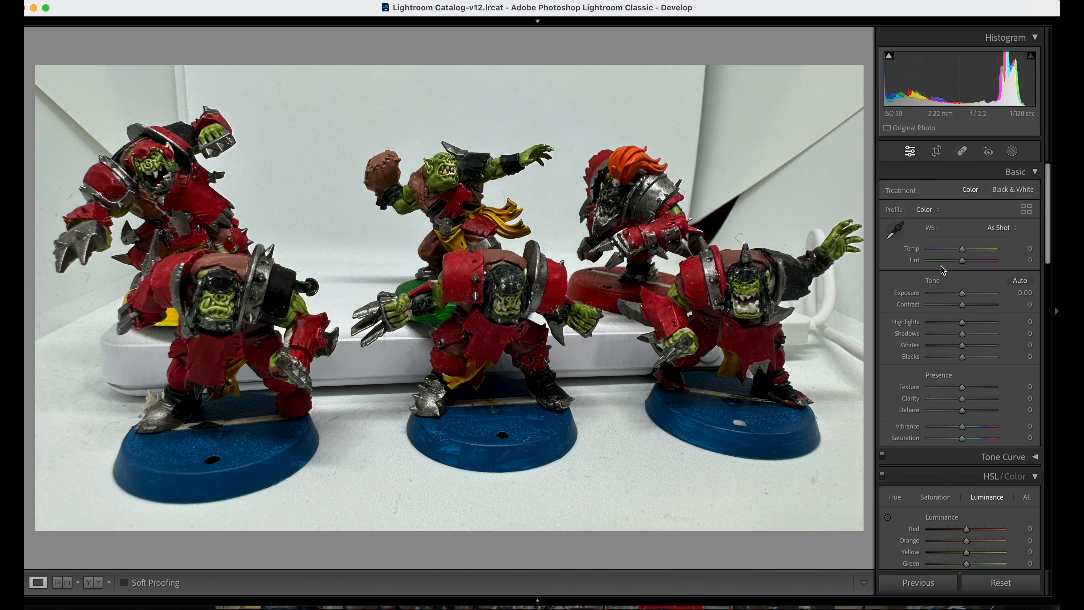
Turn on chromatic aberration removal and lens profile corrections for the photo.
drag(1052, 201, 1042, 412)
click(889, 391)
click(889, 379)
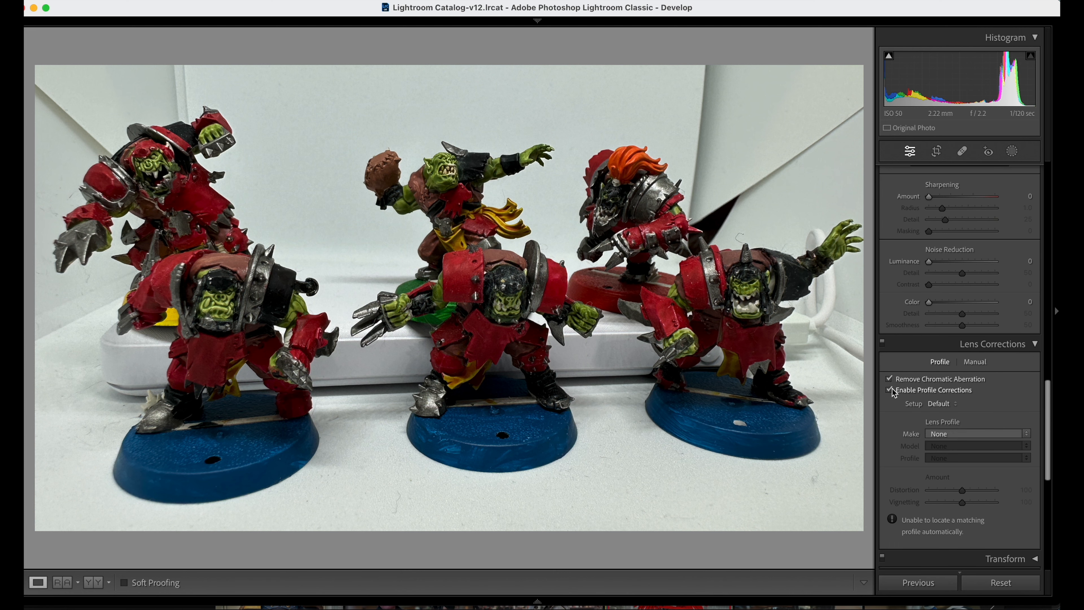
Set the lens profile make to Apple and the model to Apple iPhone 14 Pro Max back camera 9mm f/2.8.
click(954, 440)
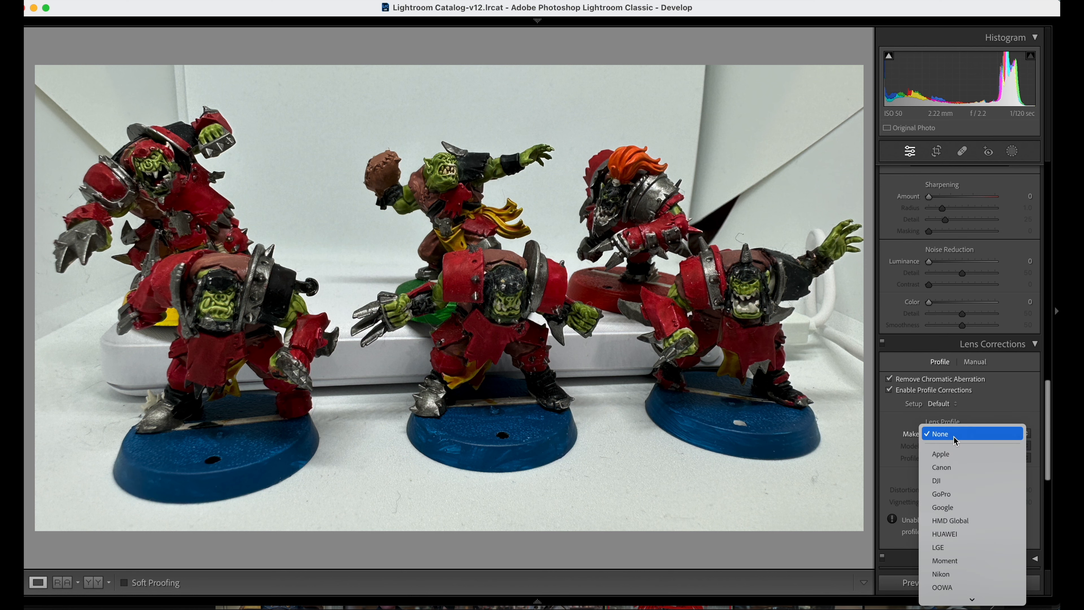
click(958, 454)
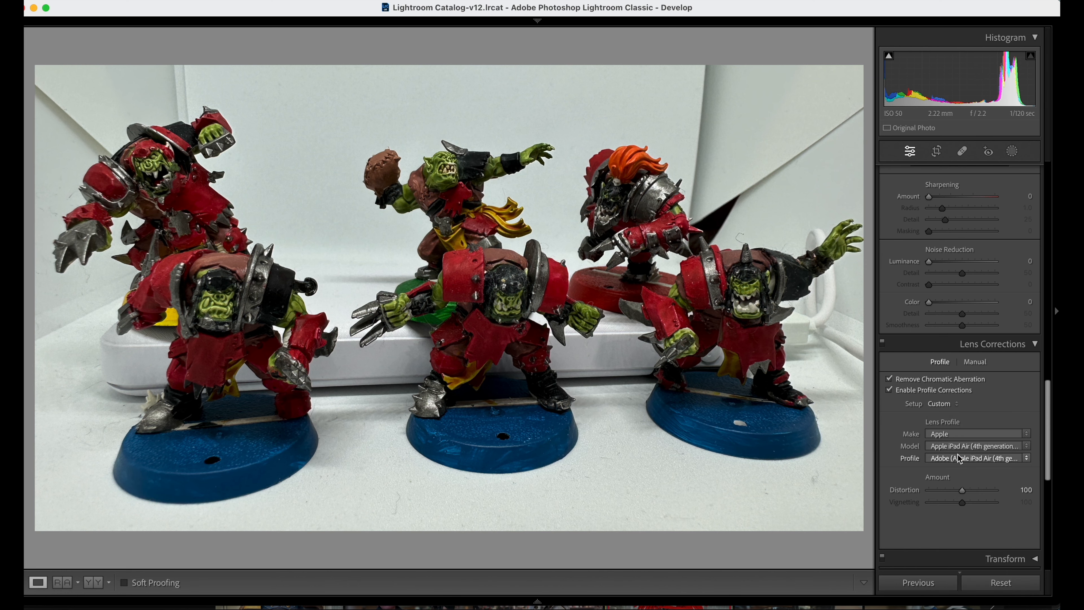
click(959, 446)
scroll(934, 475, down, 20)
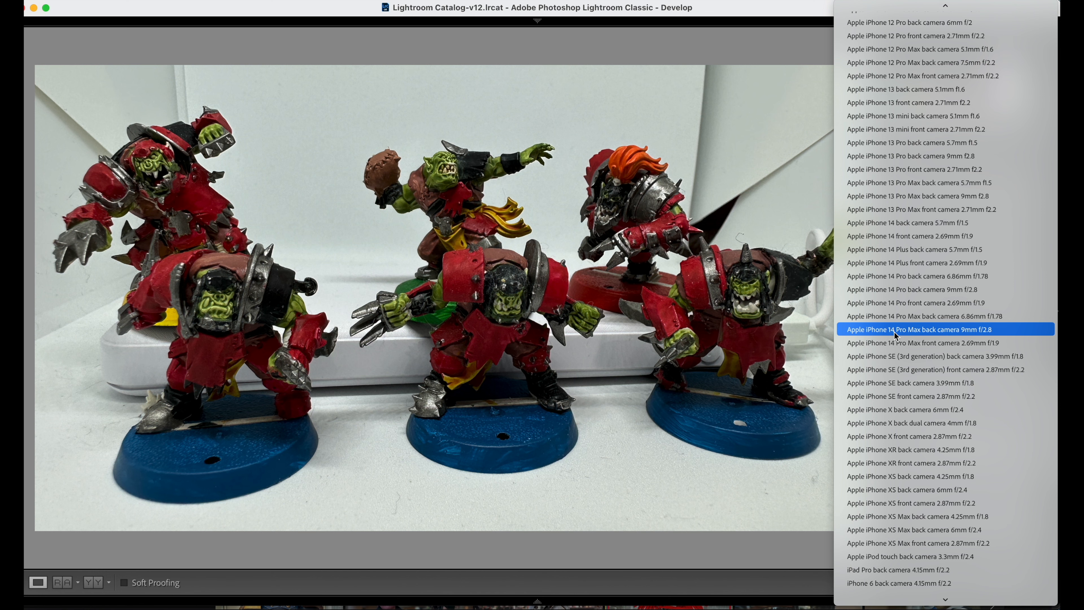
click(895, 331)
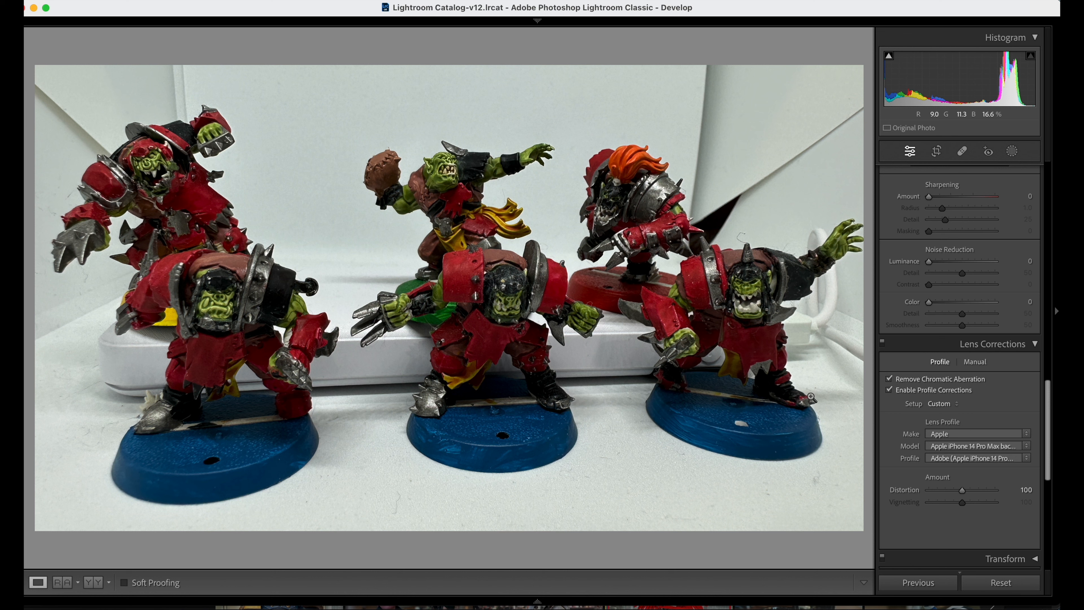
Adjust the photo's tone with Exposure at +0.45, Shadows at +21 and Blacks at -4.
drag(1051, 402, 1050, 157)
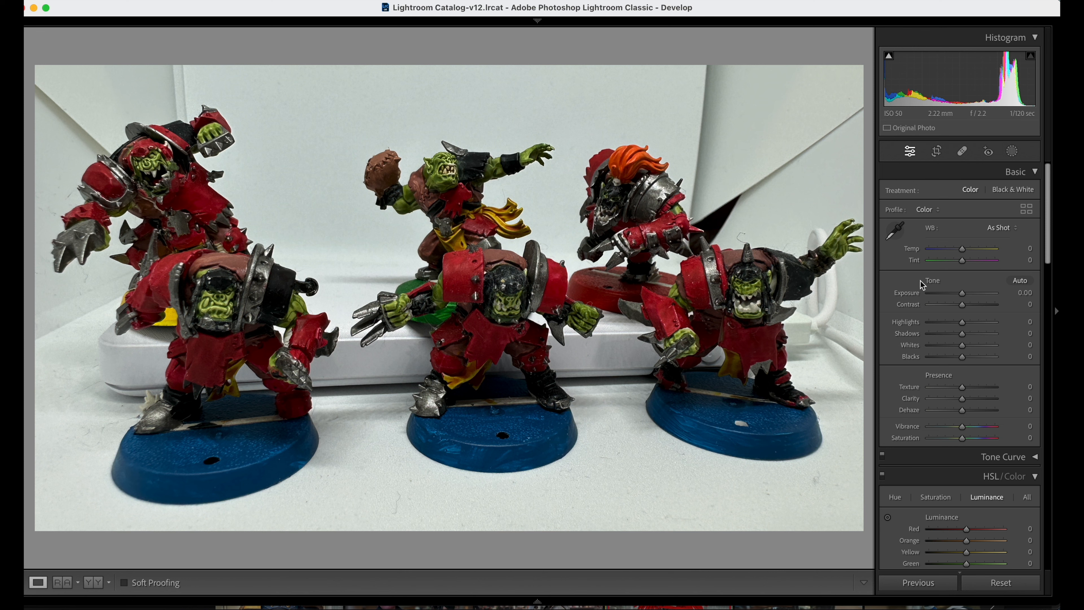
click(963, 294)
drag(963, 294, 966, 294)
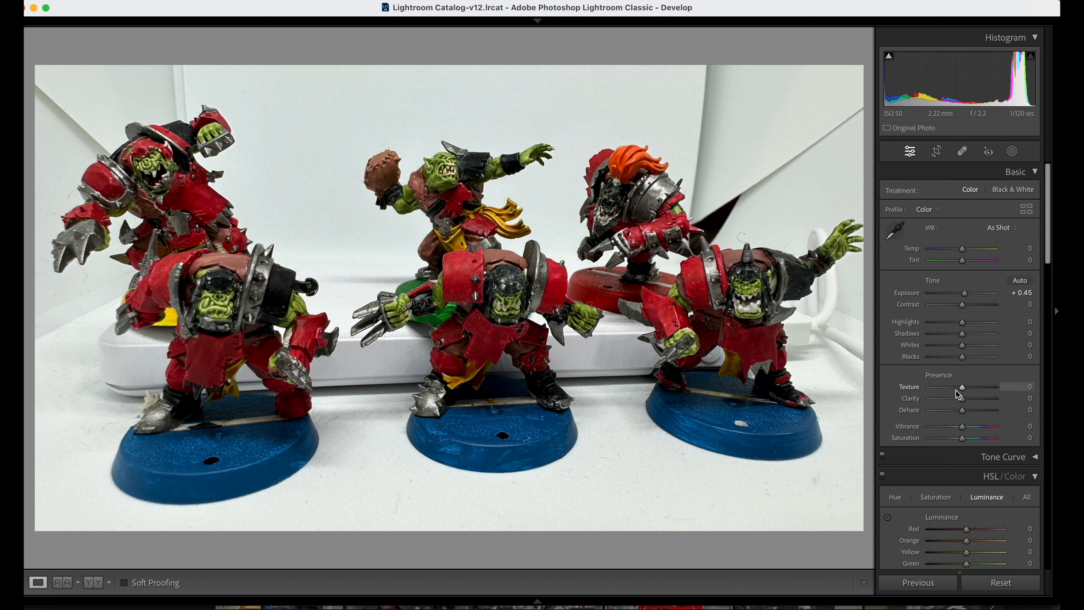
drag(964, 339, 970, 340)
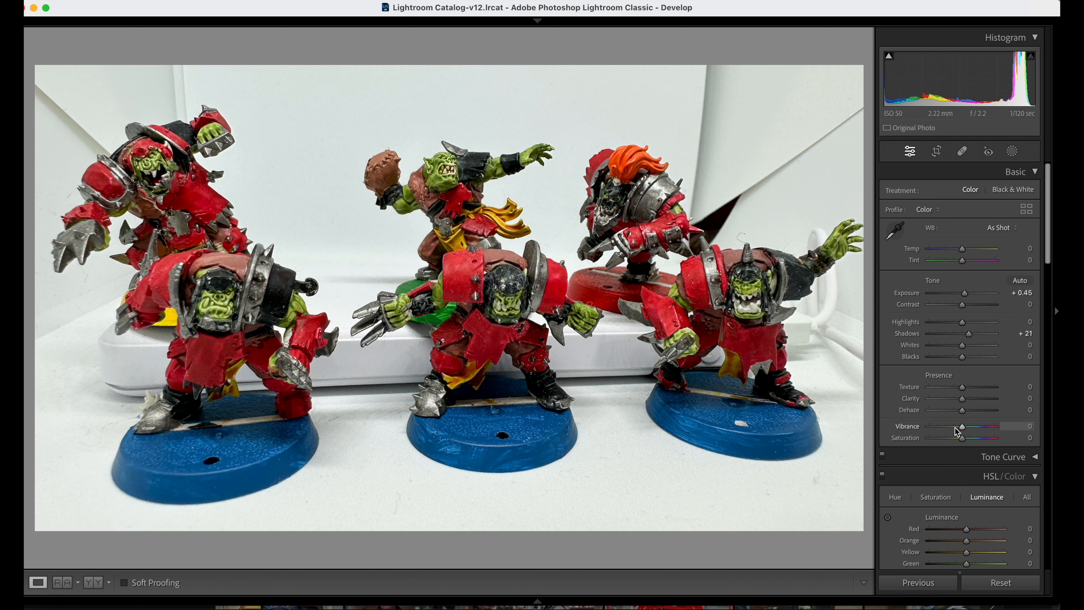
drag(962, 360, 961, 361)
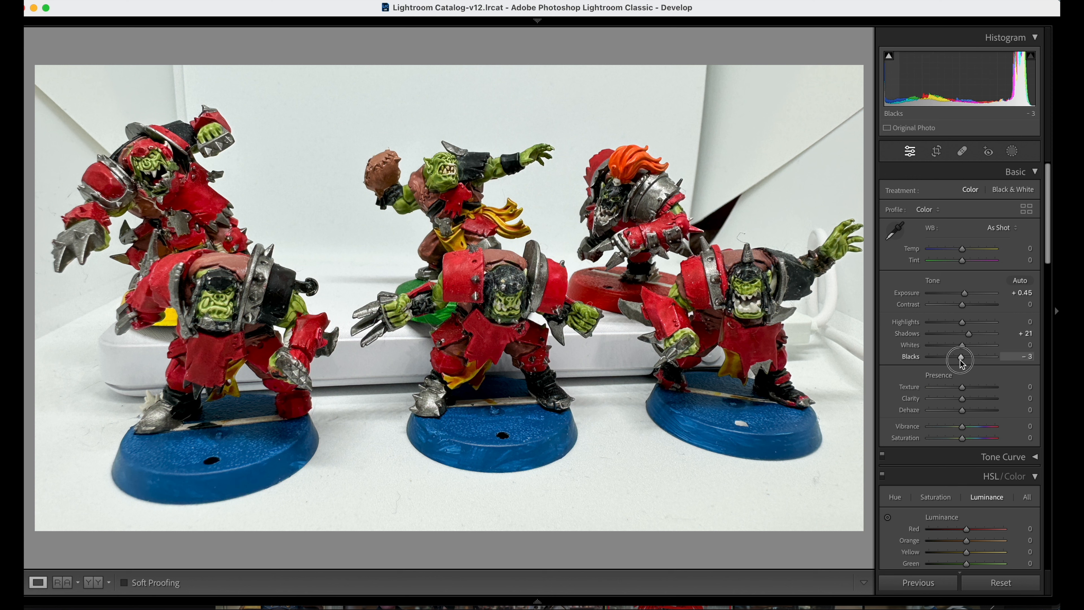
drag(961, 360, 960, 360)
Set Texture to +20 and Clarity to +12, and compare an orc's face with the original up close.
scroll(941, 413, down, 1)
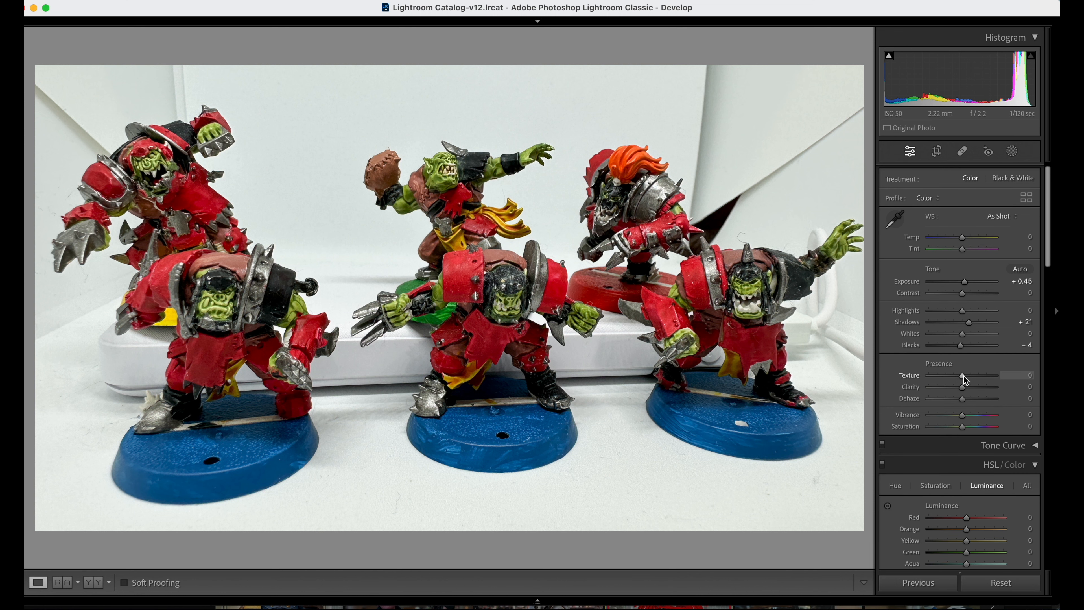
drag(964, 376, 967, 389)
click(93, 582)
click(390, 296)
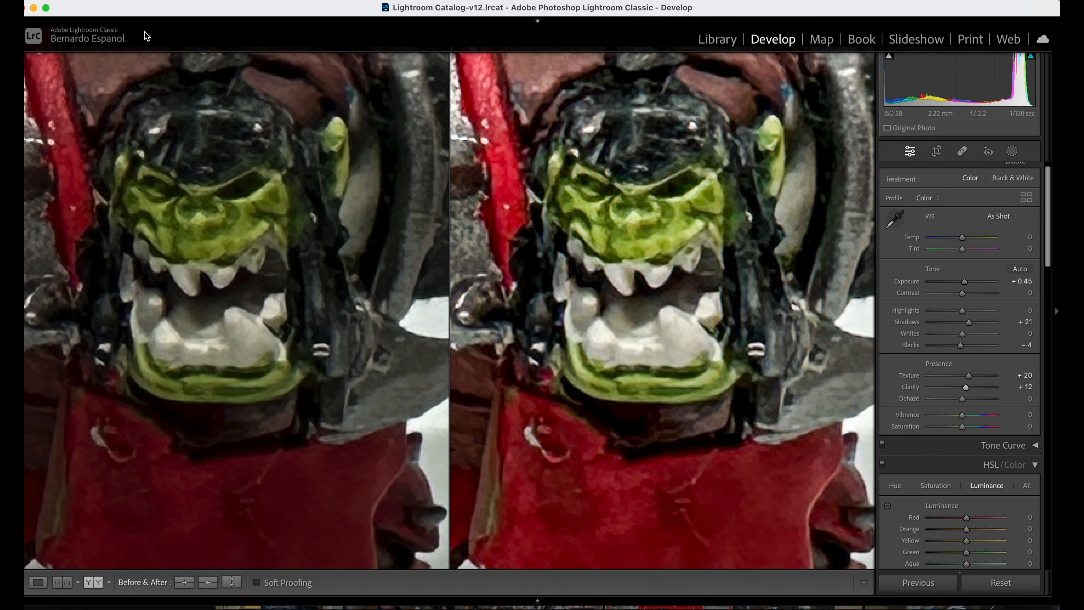
key(y)
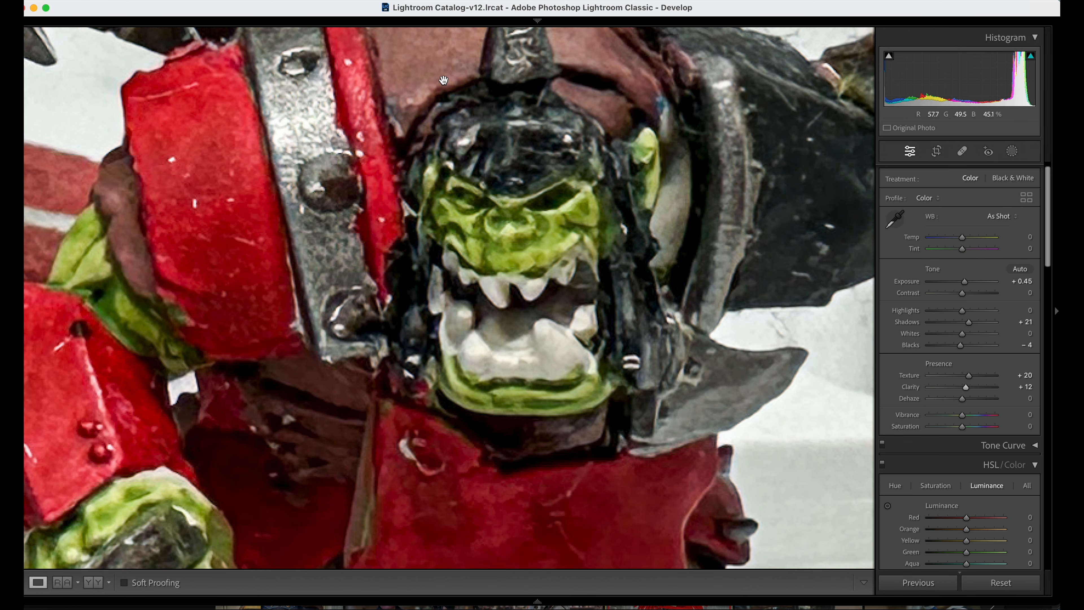
click(680, 236)
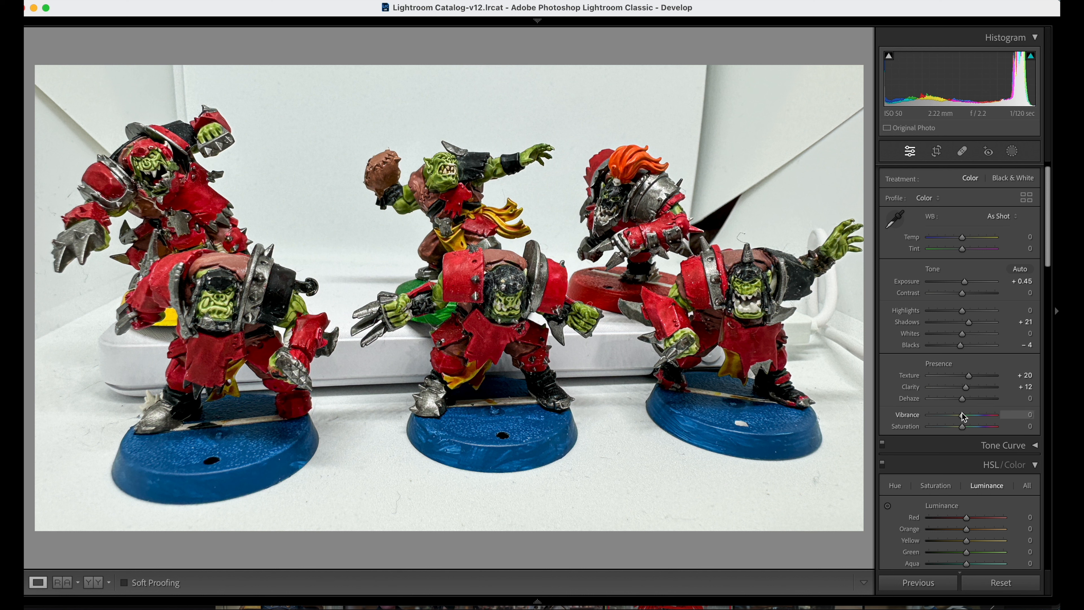
Boost the photo's colours with Vibrance at +31 and Saturation at +42.
drag(963, 416, 978, 434)
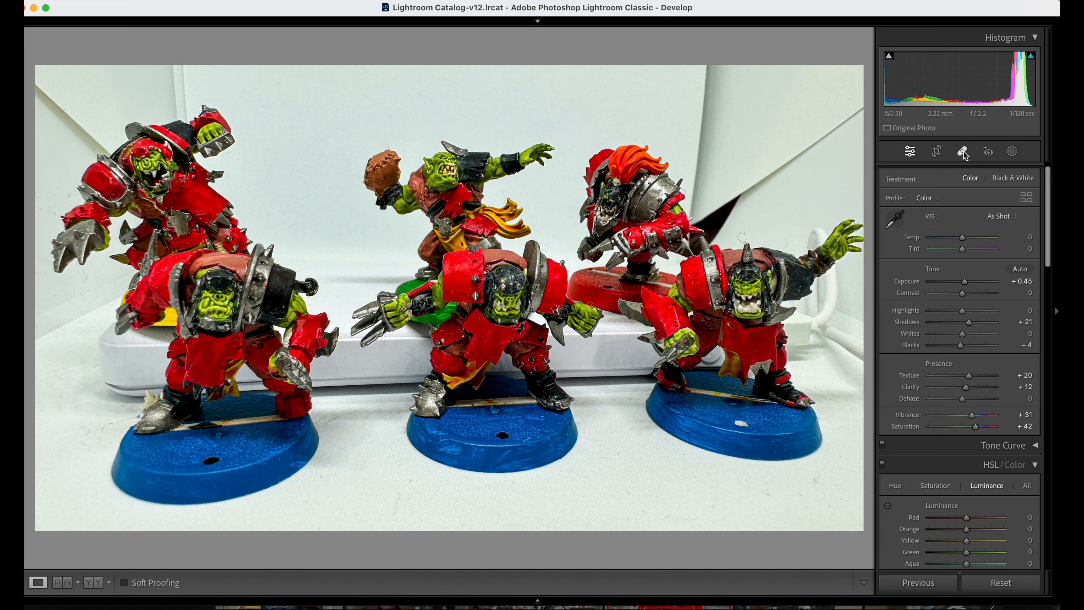
click(1018, 154)
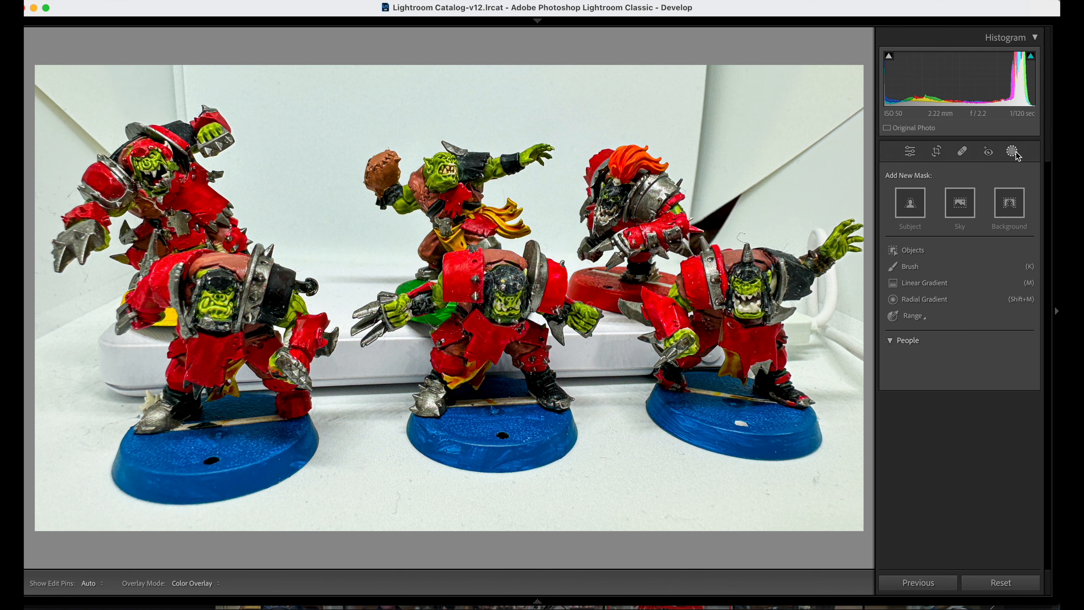
click(1014, 153)
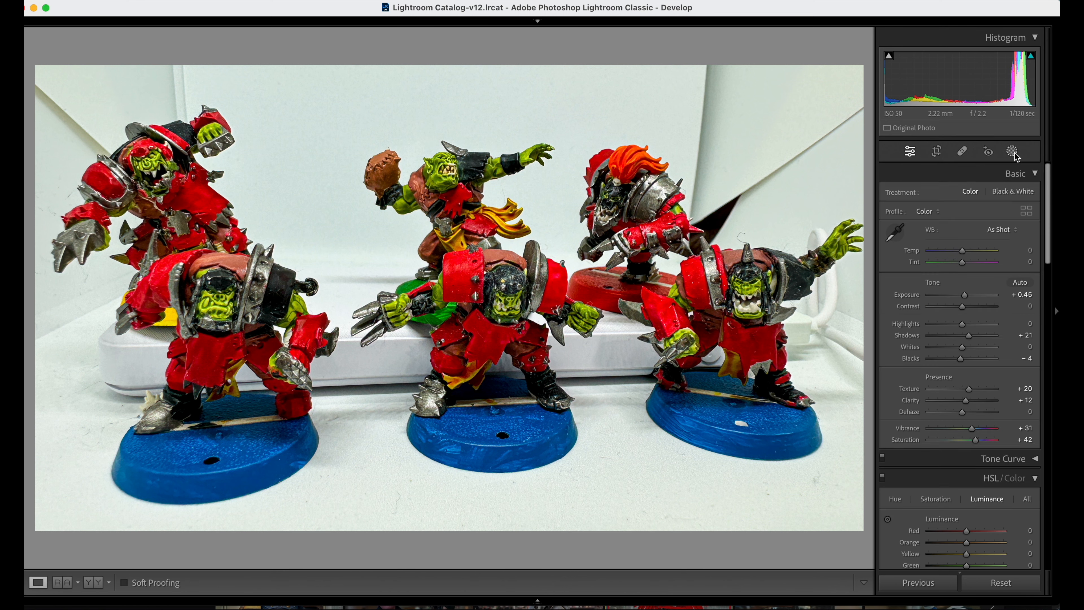
Remove the stray hair above the front orc's helmet horn with the healing brush, using a smaller brush size.
click(742, 243)
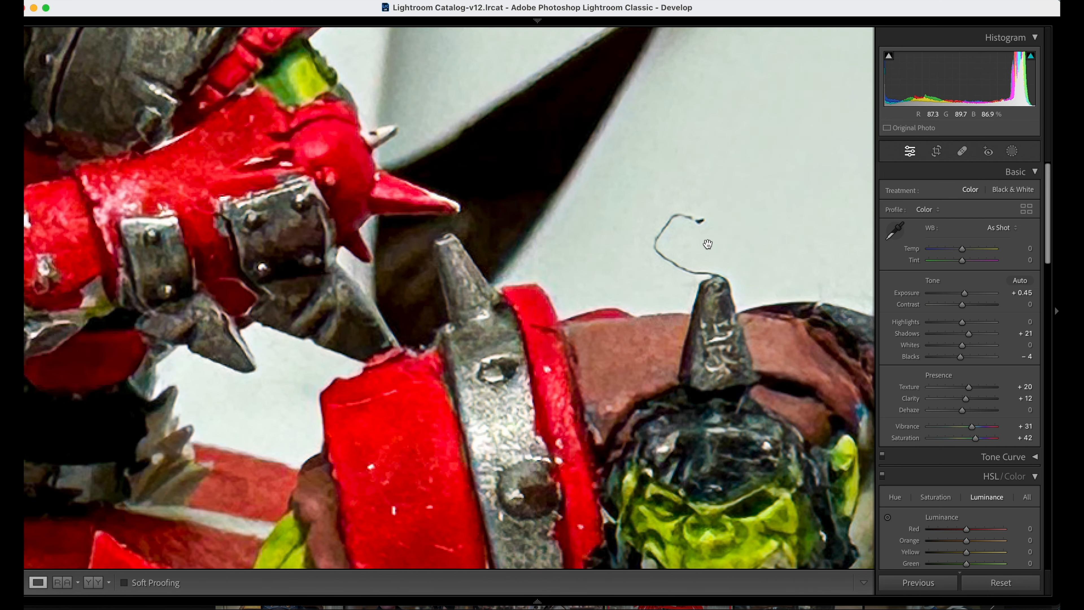
click(962, 152)
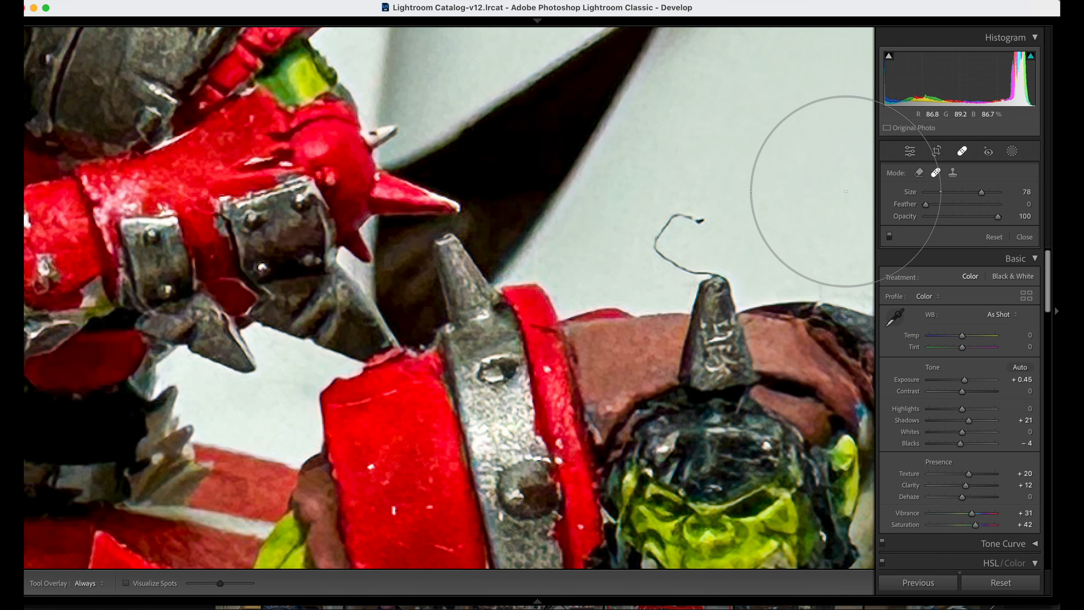
scroll(688, 213, down, 4)
scroll(688, 213, down, 3)
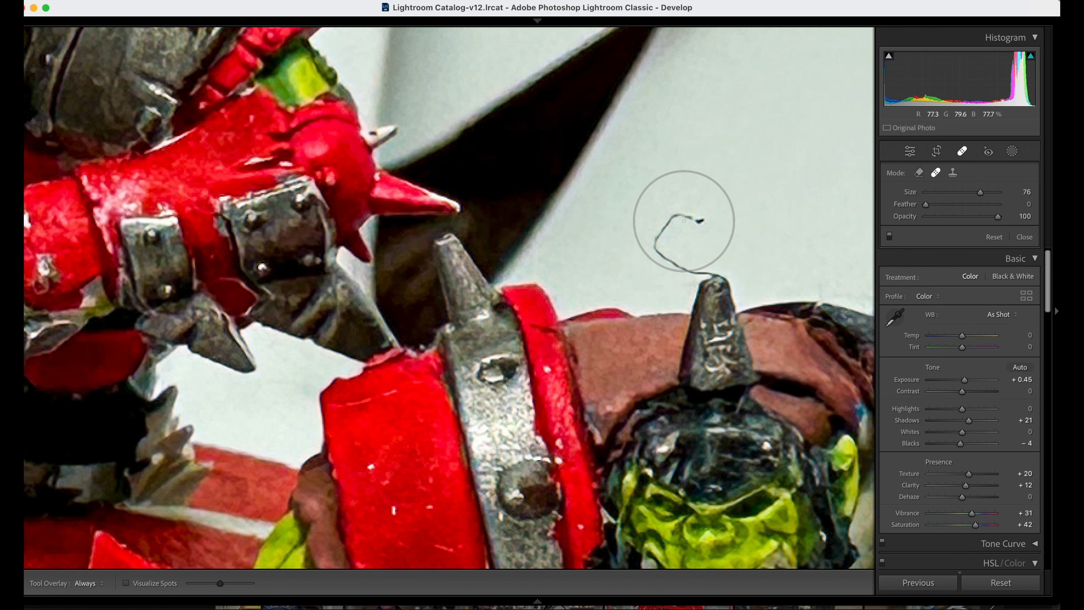
click(680, 235)
drag(730, 243, 723, 185)
click(963, 151)
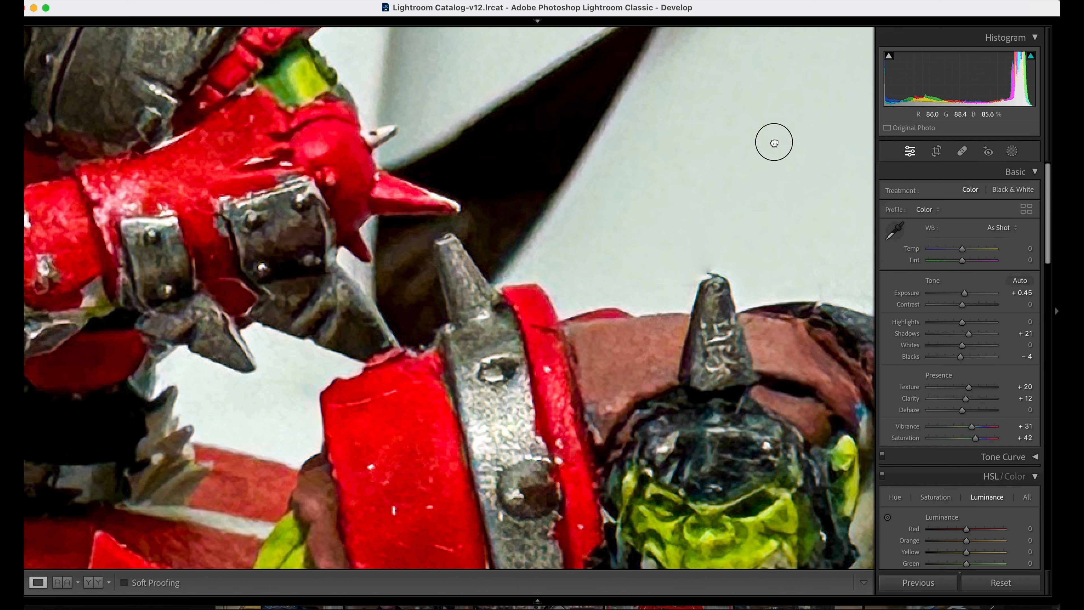
click(770, 141)
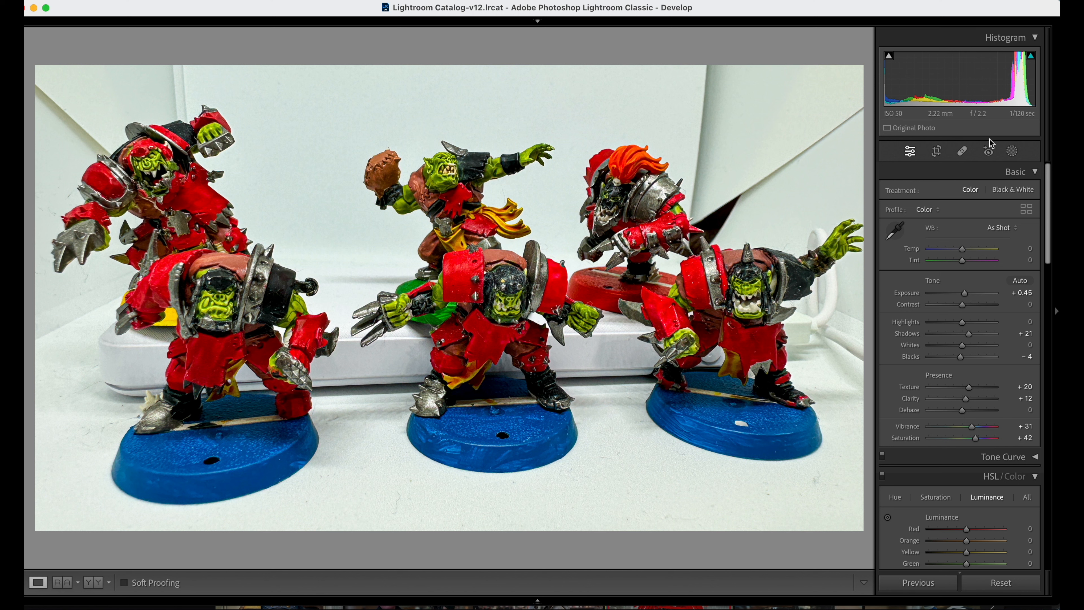
Add a radial gradient mask over the orange-haired orc in the back row and hide its overlay.
click(1013, 151)
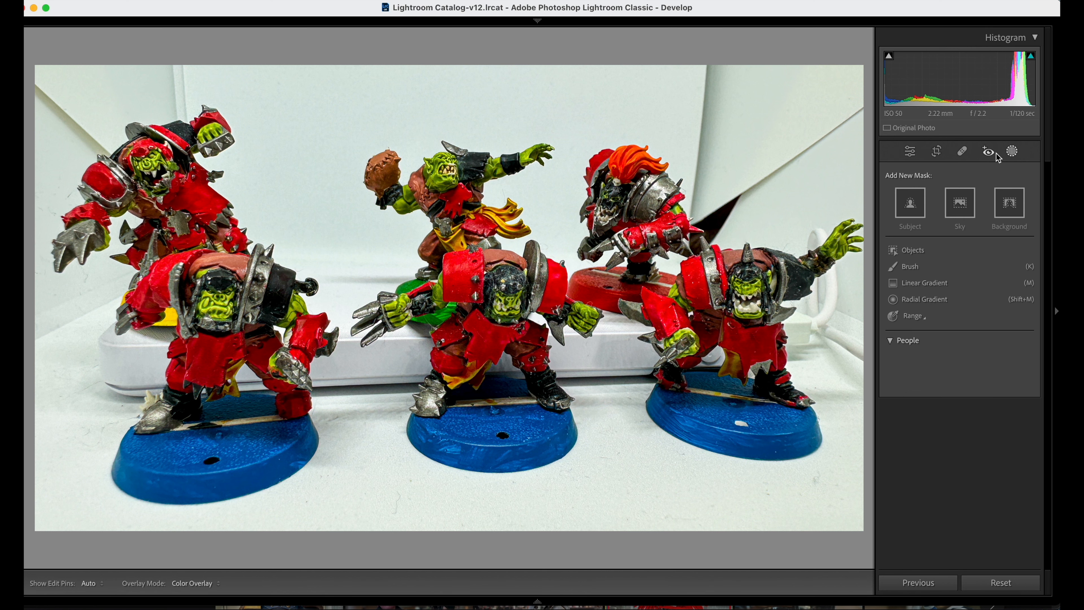
click(925, 299)
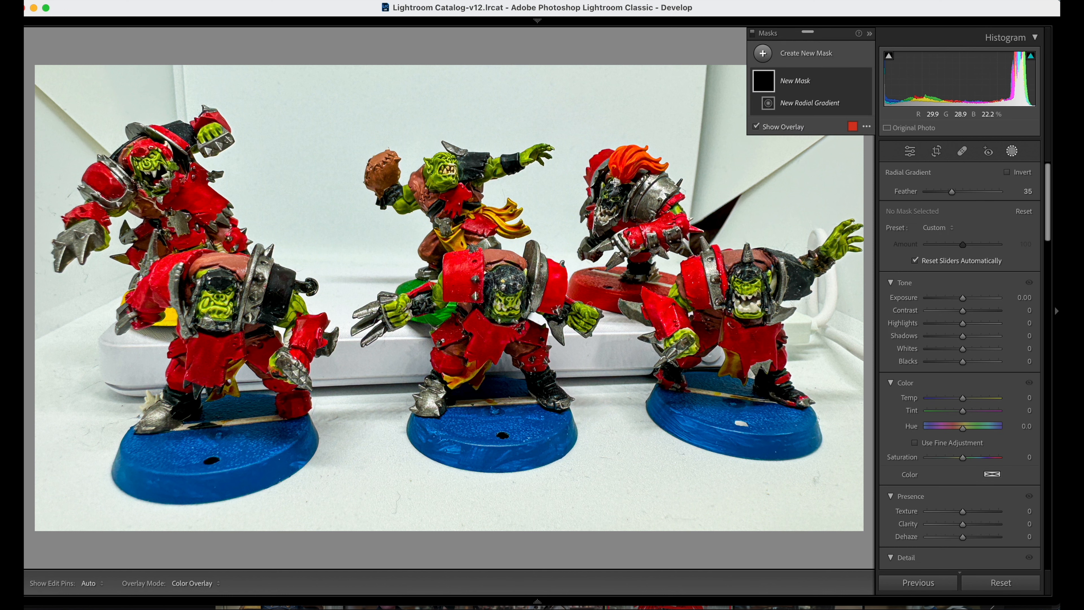
drag(607, 167, 659, 280)
drag(603, 166, 621, 218)
key(o)
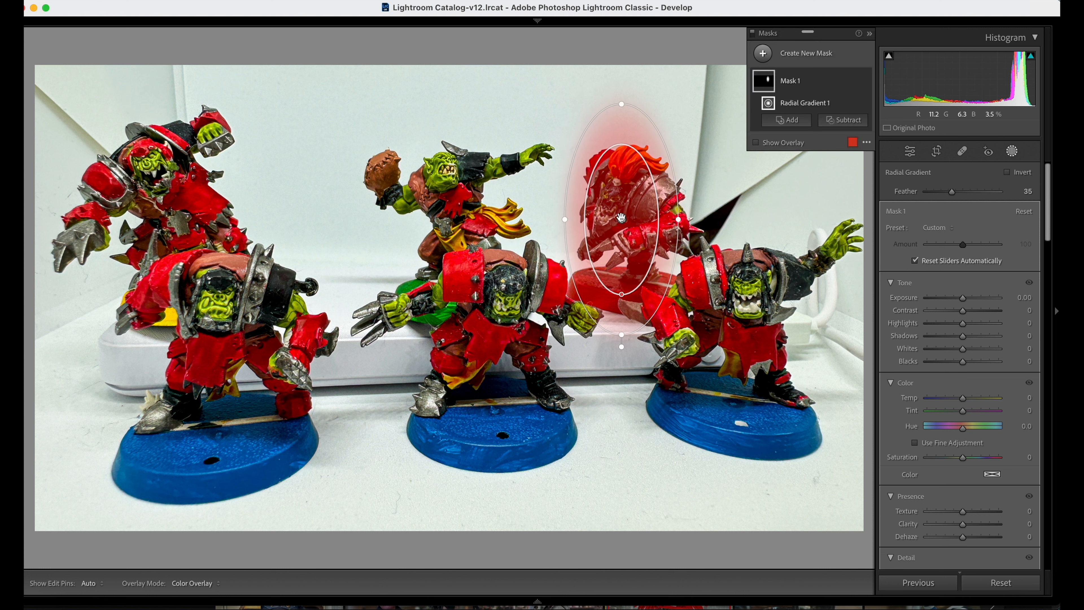
key(o)
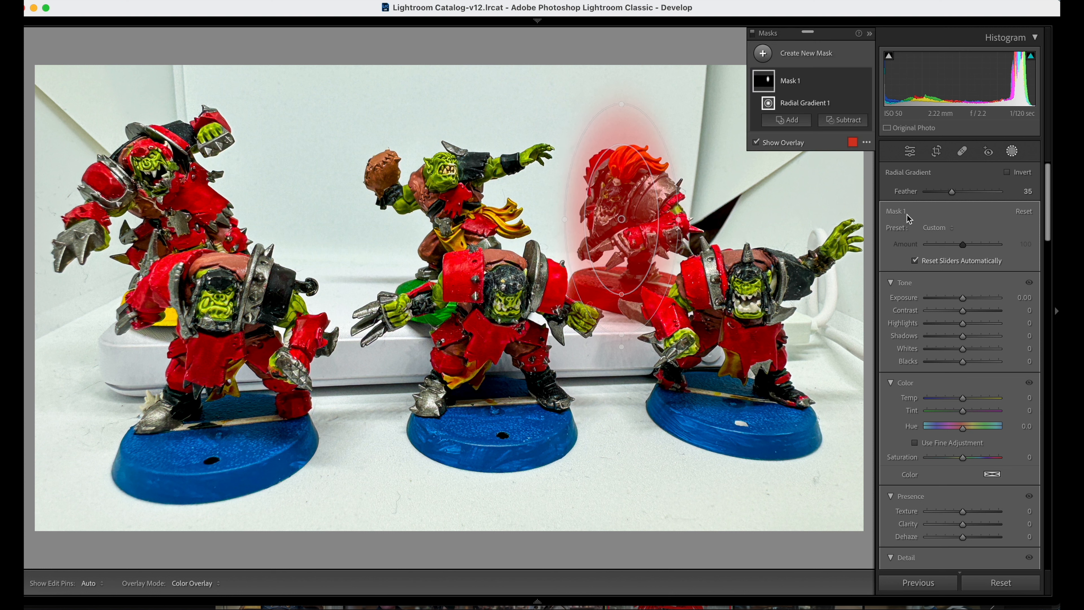
key(o)
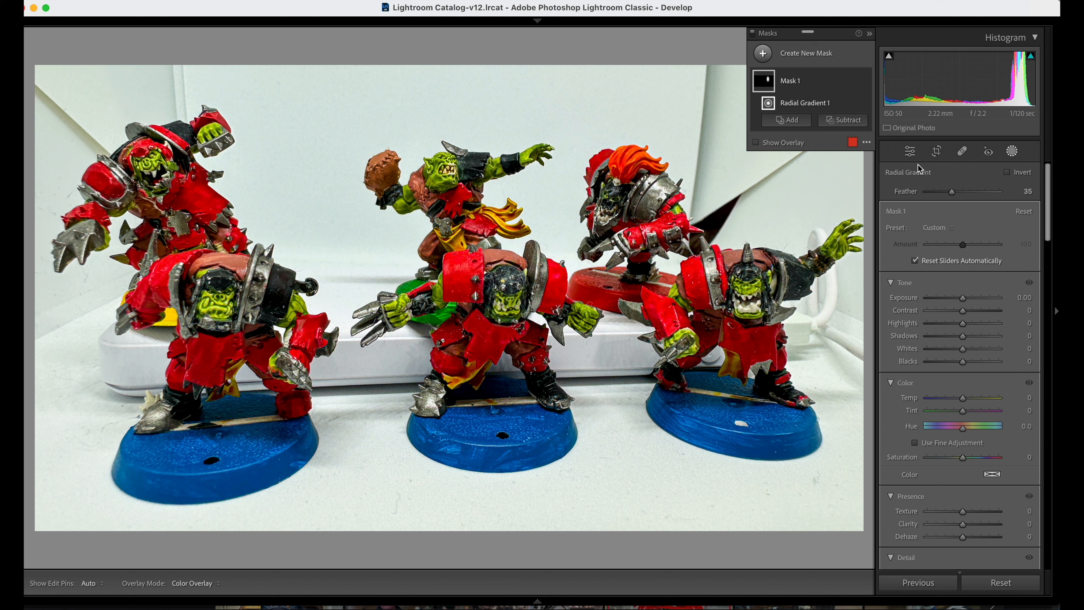
Set the radial mask's Exposure to 0.14 and Highlights to -19 on the orange-haired orc.
click(963, 297)
drag(963, 297, 965, 299)
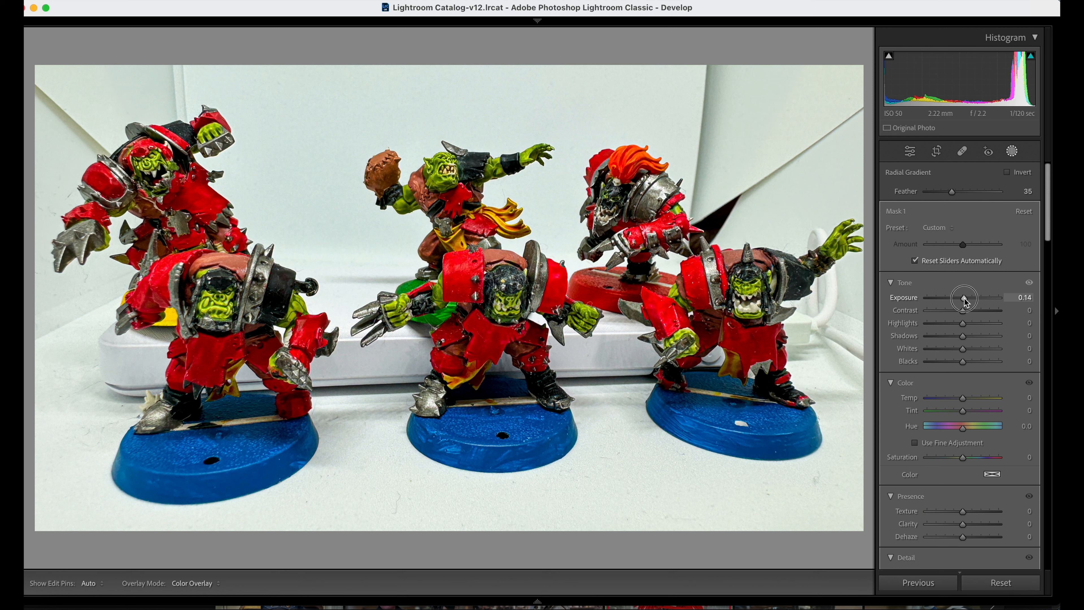
drag(965, 298, 965, 298)
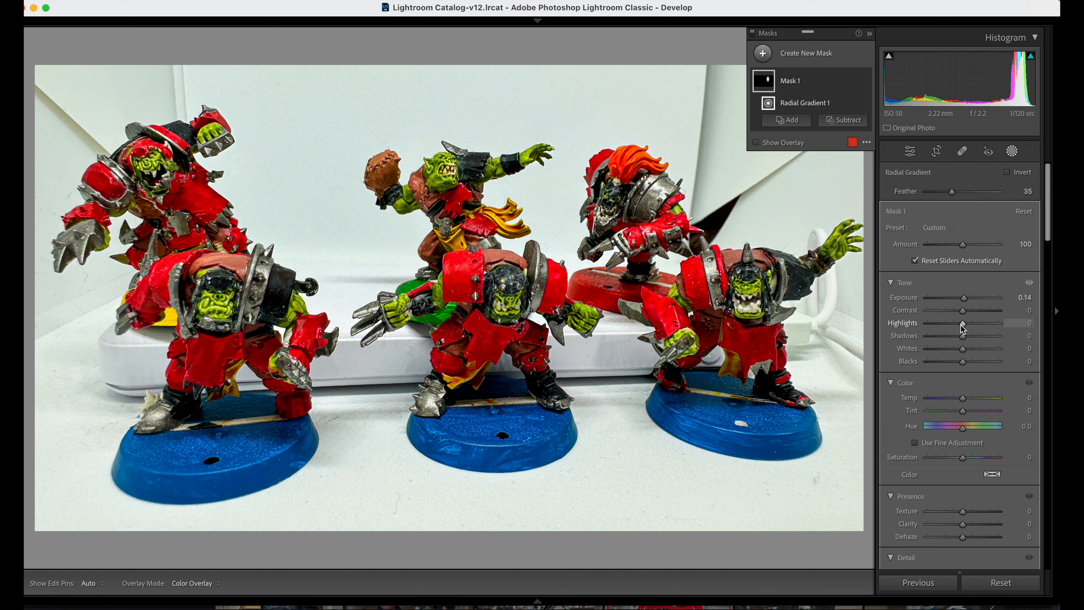
drag(963, 328, 956, 328)
Raise the orange-haired orc's detail in the radial mask with Texture at 100 and Clarity at 15.
drag(963, 511, 999, 511)
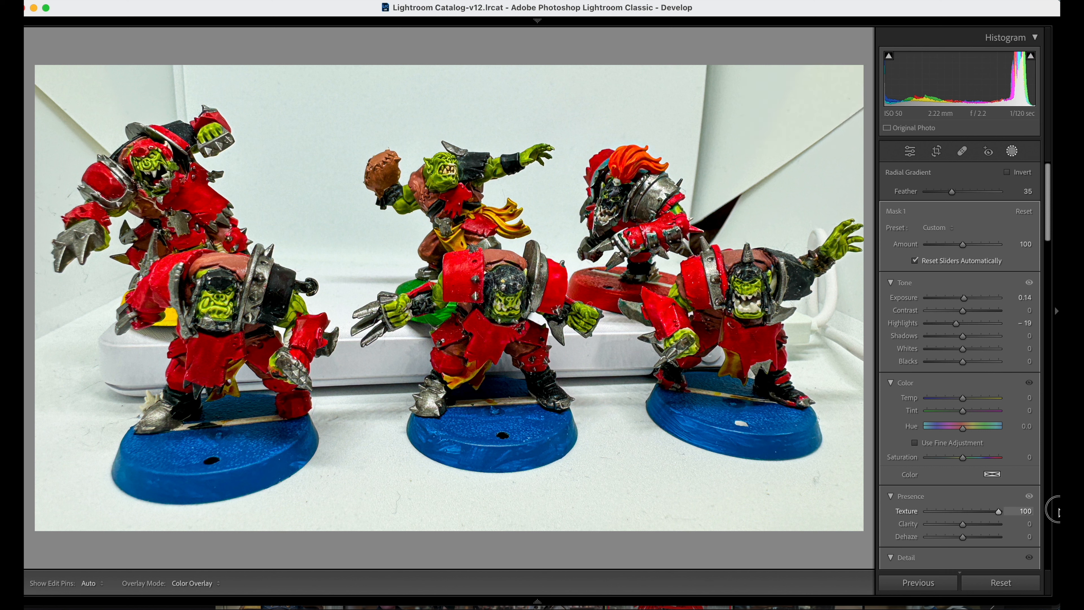
drag(999, 512, 1057, 504)
mouse_move(639, 258)
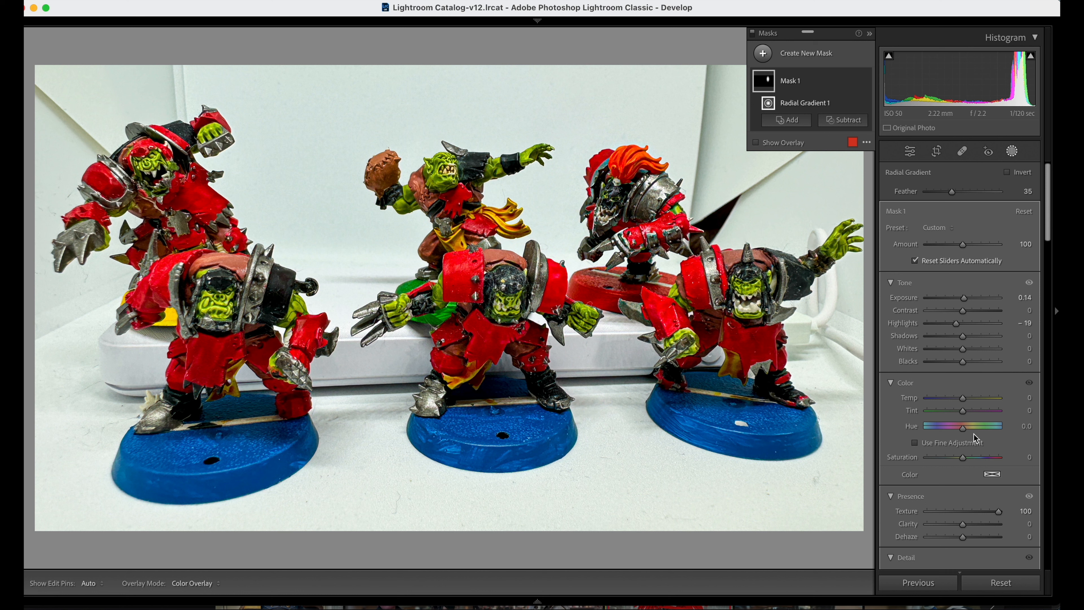
drag(969, 529, 973, 529)
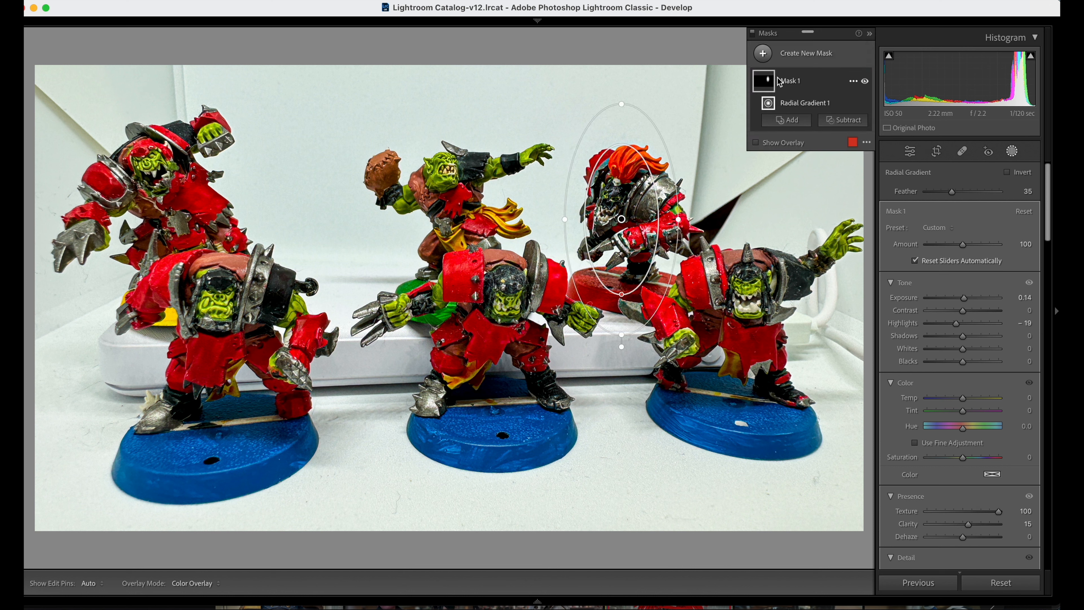
Create a brush mask and paint over the back-left orc's eye with brush size 6.0.
click(763, 54)
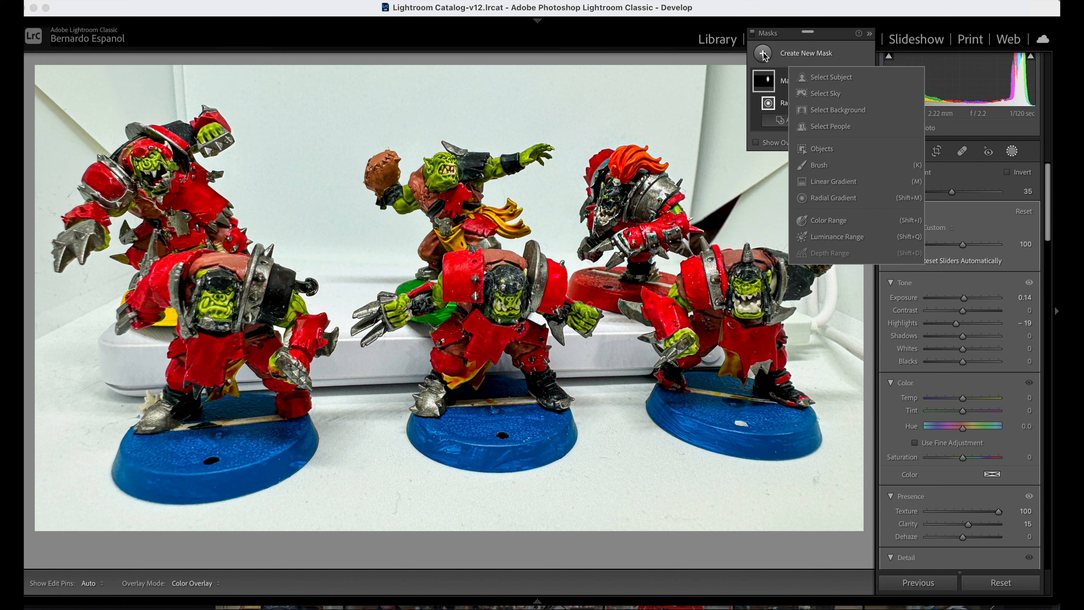
click(818, 165)
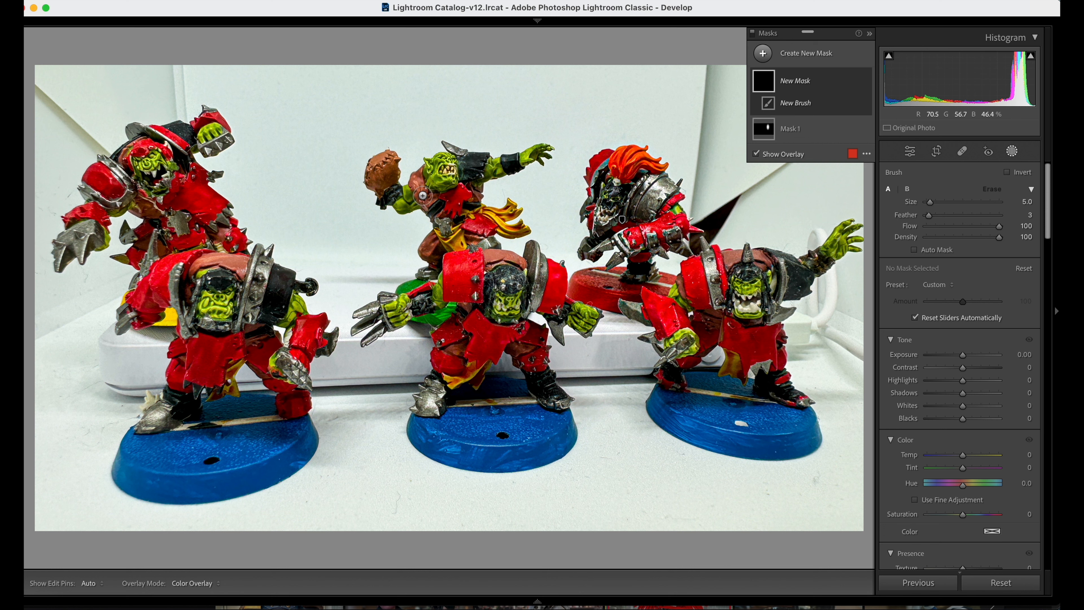
key(bracketleft)
key(bracketleft)
click(139, 160)
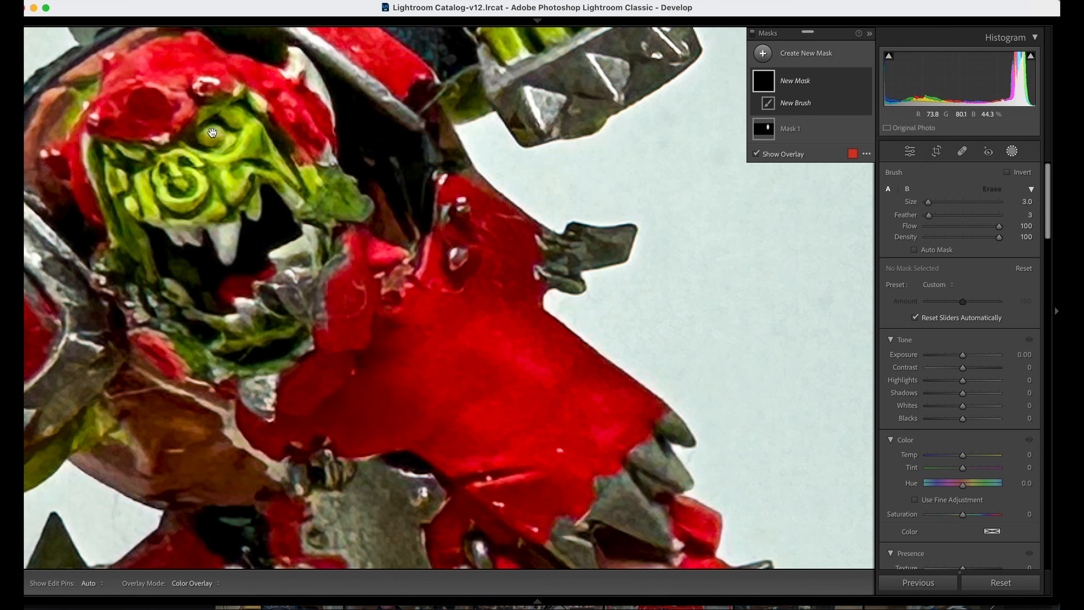
key(bracketright)
key(bracketright)
key(bracketright)
key(h)
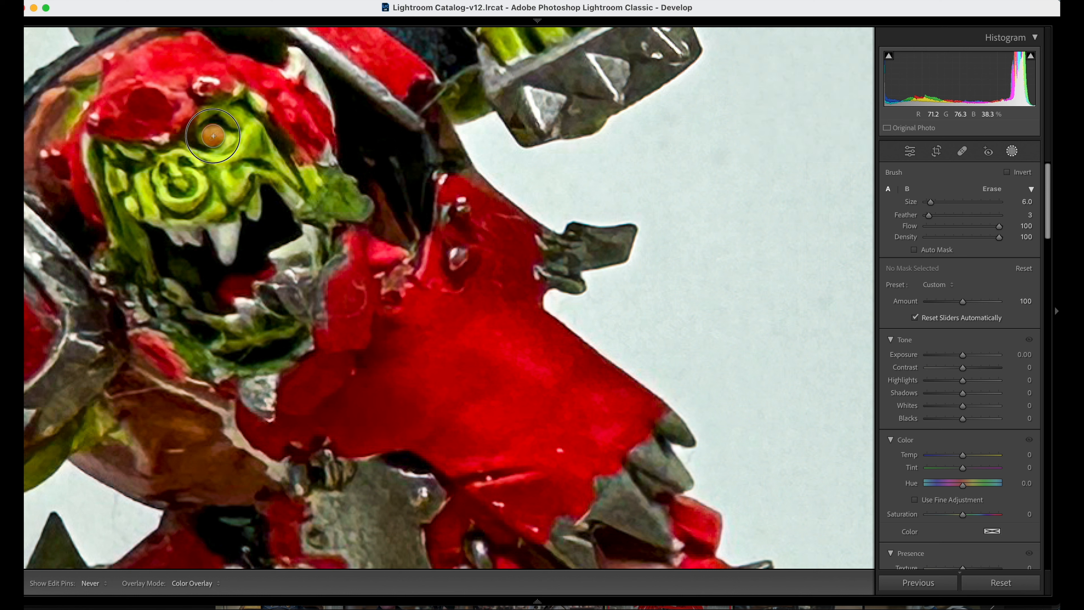
key(h)
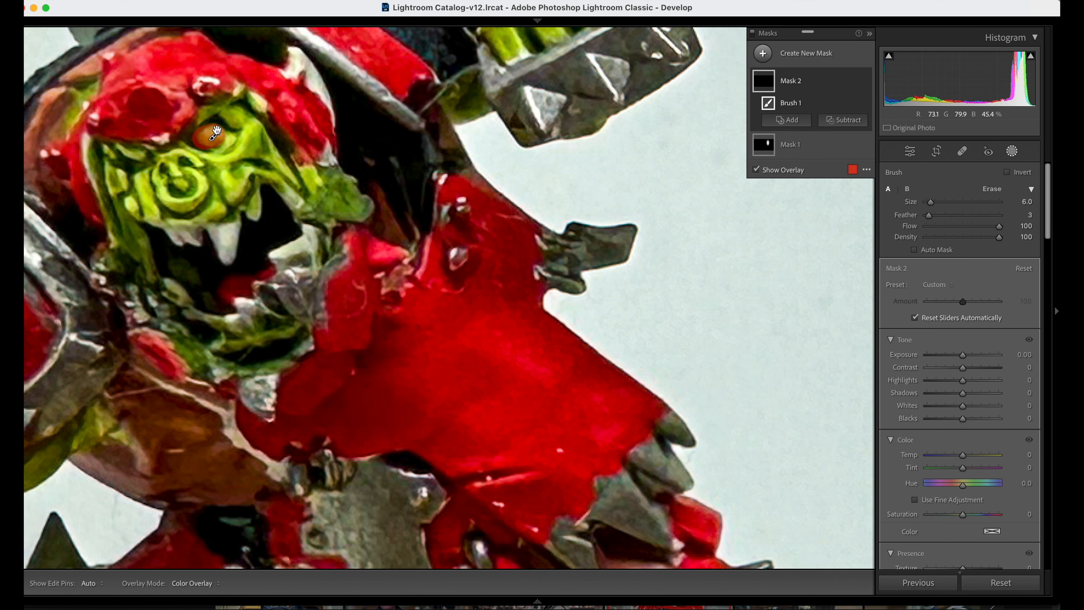
Hide the mask overlay and turn the painted eye red with Saturation at 100 and Hue at -69.6.
key(o)
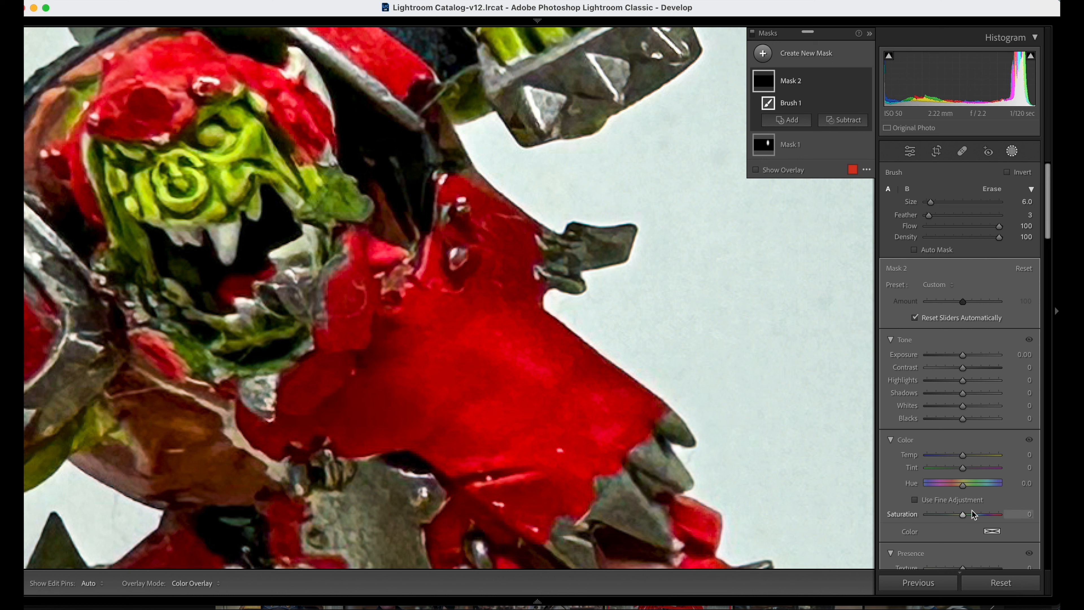
drag(963, 515, 1053, 515)
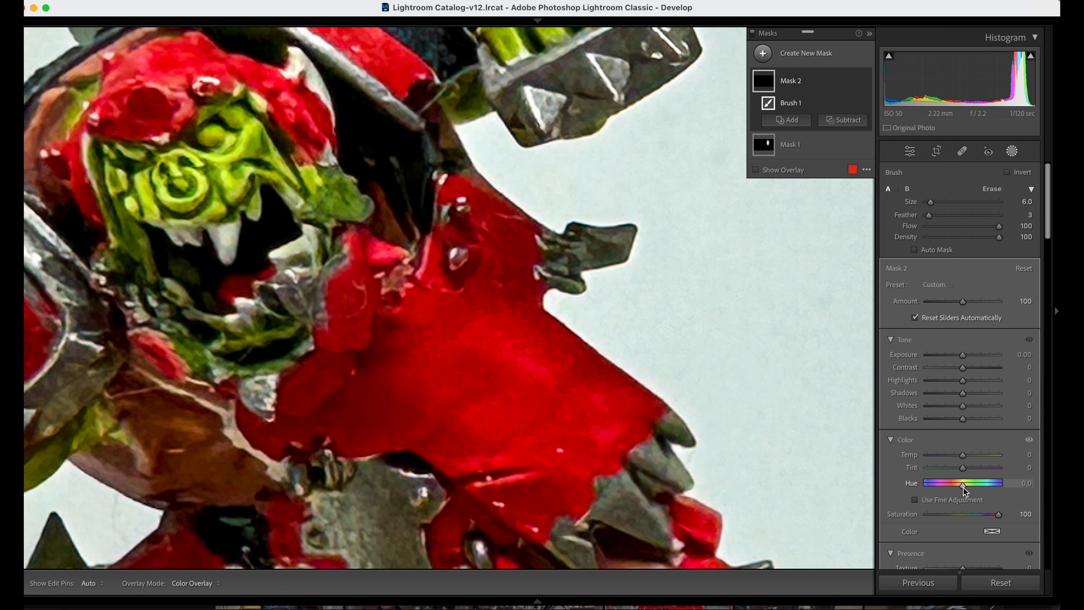
drag(964, 487, 950, 491)
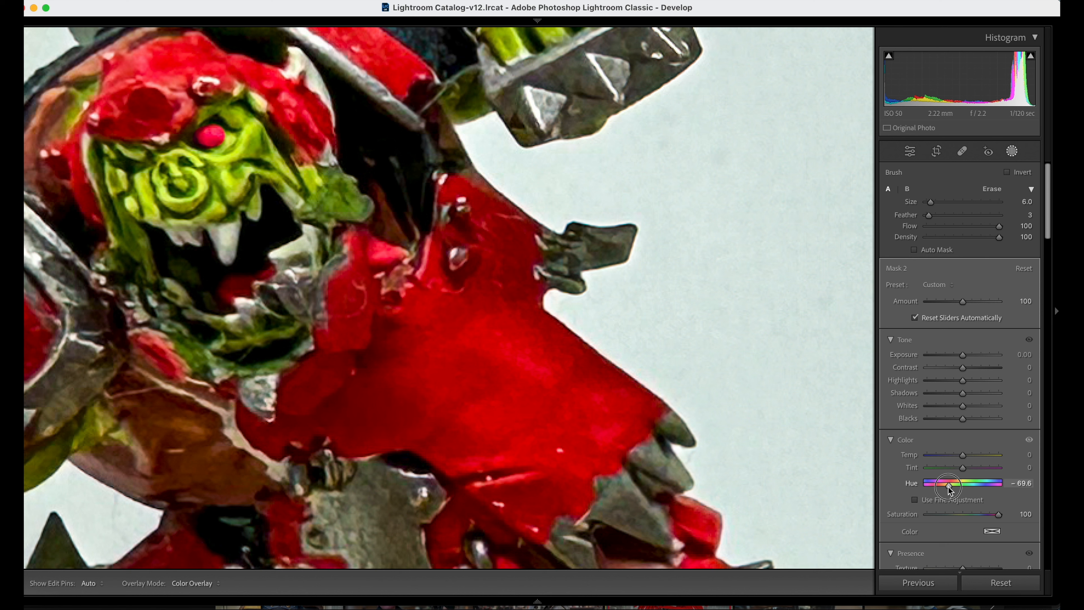
Paint both eyes of the front-left orc into the red eye mask with brush size 2.0.
key([)
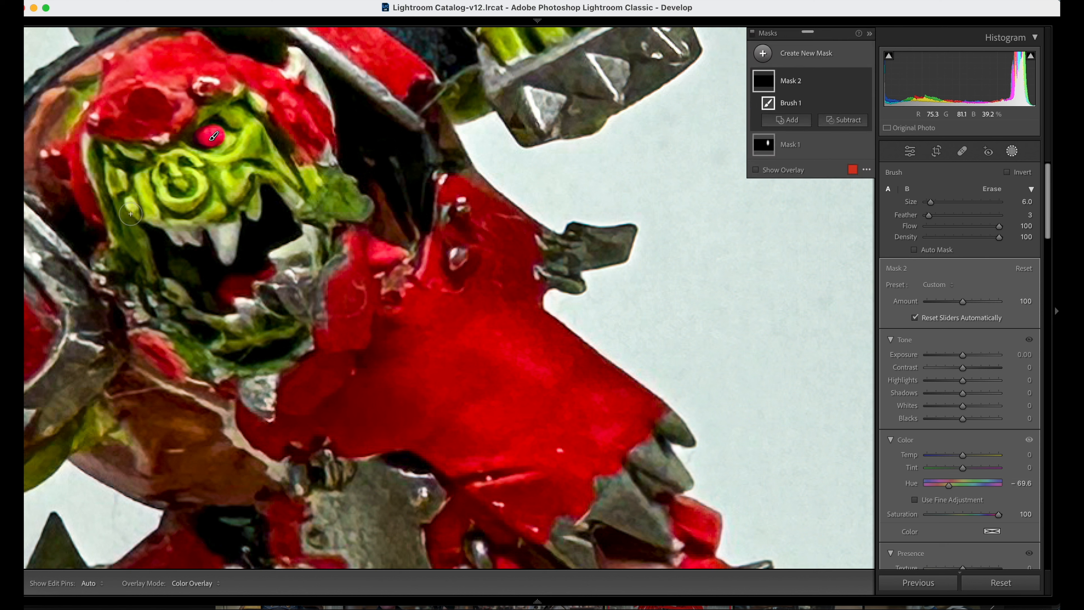
key([)
key([)
key([)
click(141, 165)
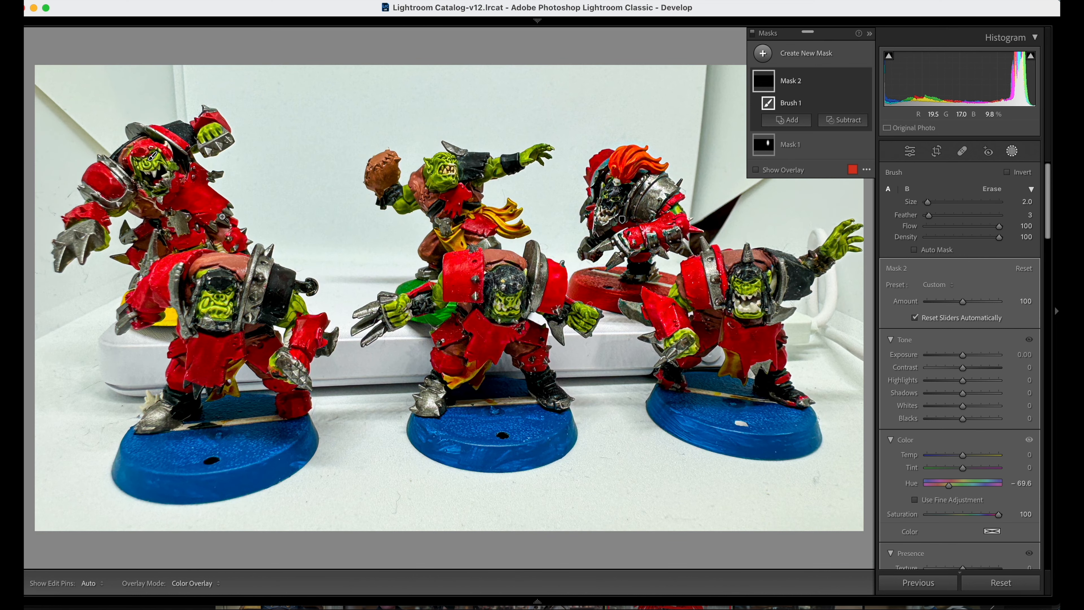
click(207, 294)
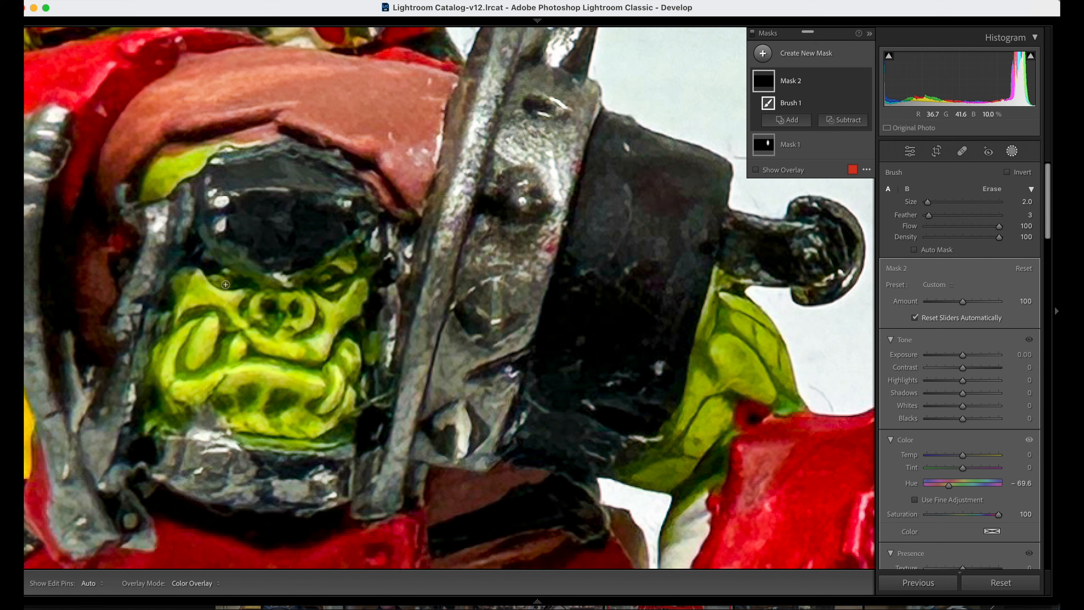
mouse_move(231, 285)
mouse_down()
mouse_move(212, 279)
mouse_move(231, 281)
mouse_up()
key(h)
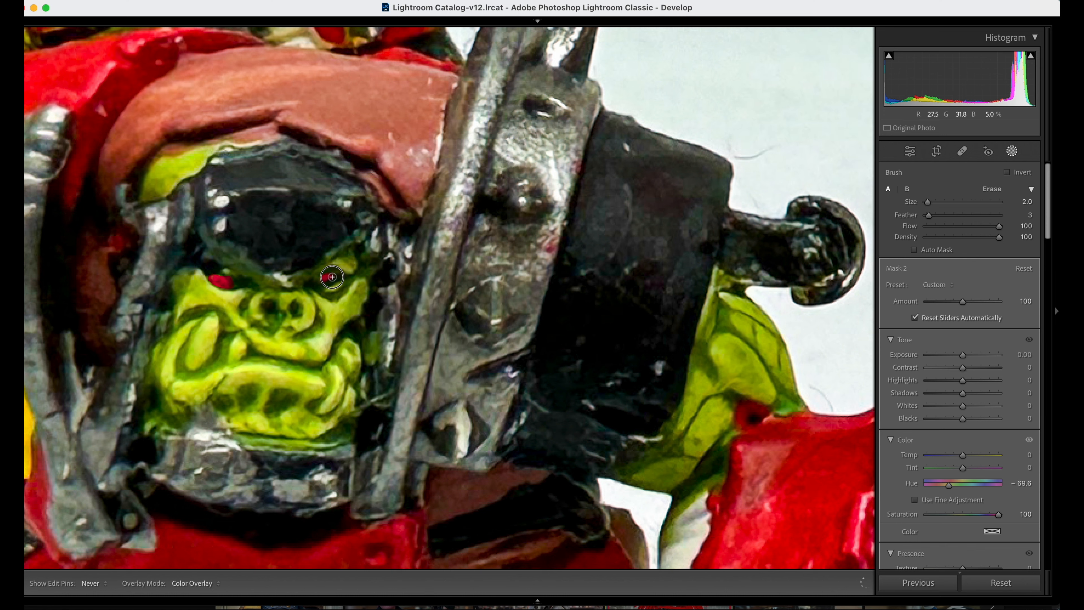
drag(320, 281, 334, 277)
click(405, 236)
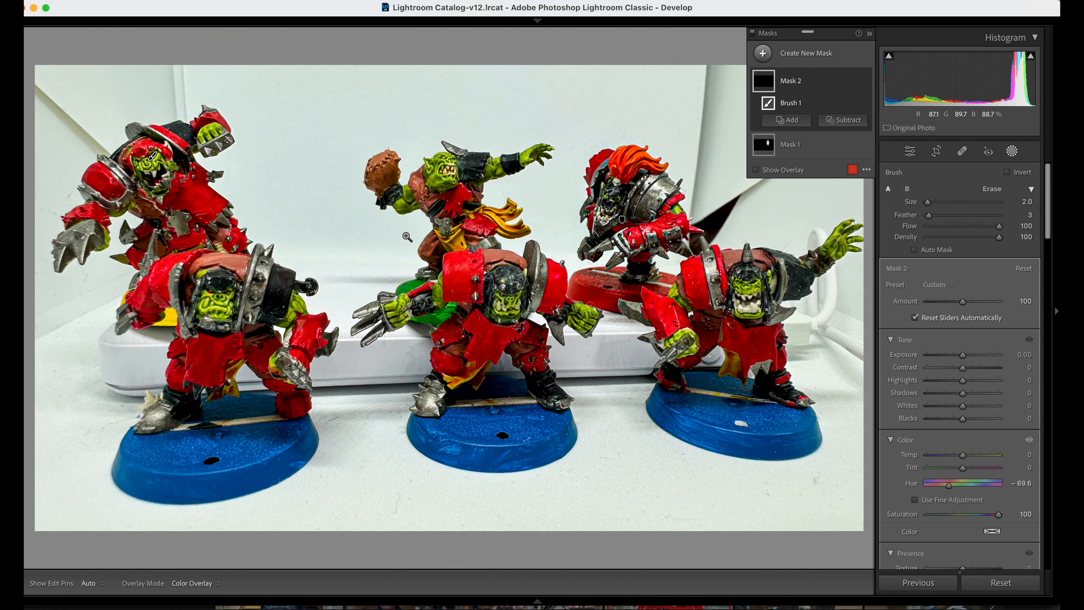
Paint the eyes of the front middle orc into the red eye mask.
click(499, 295)
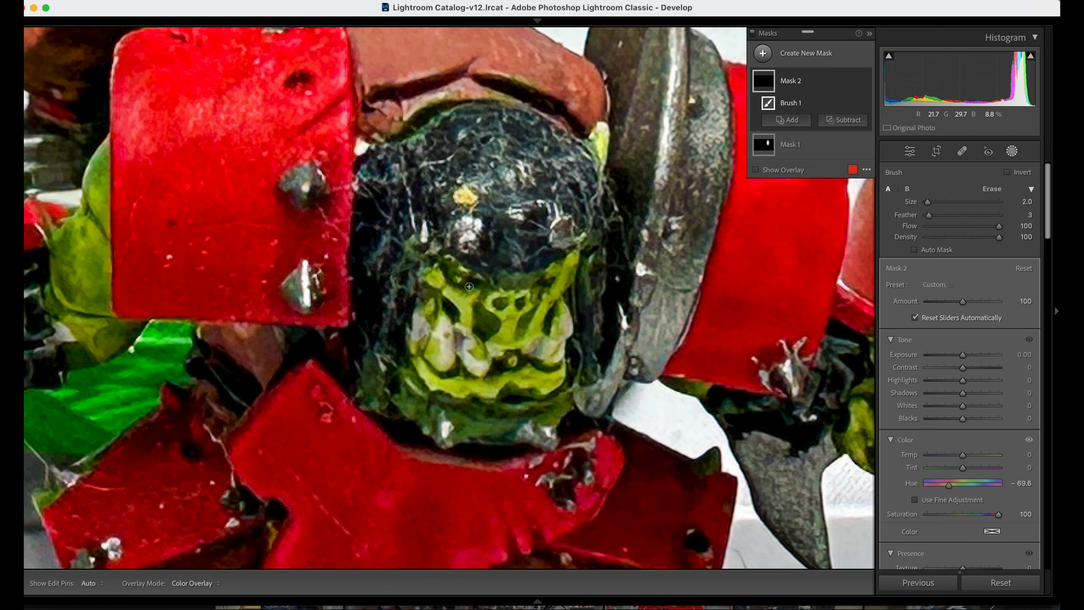
key(h)
drag(455, 278, 457, 279)
drag(640, 291, 341, 282)
mouse_move(669, 271)
mouse_down()
mouse_move(753, 275)
mouse_move(778, 260)
mouse_move(751, 275)
mouse_move(749, 258)
mouse_up()
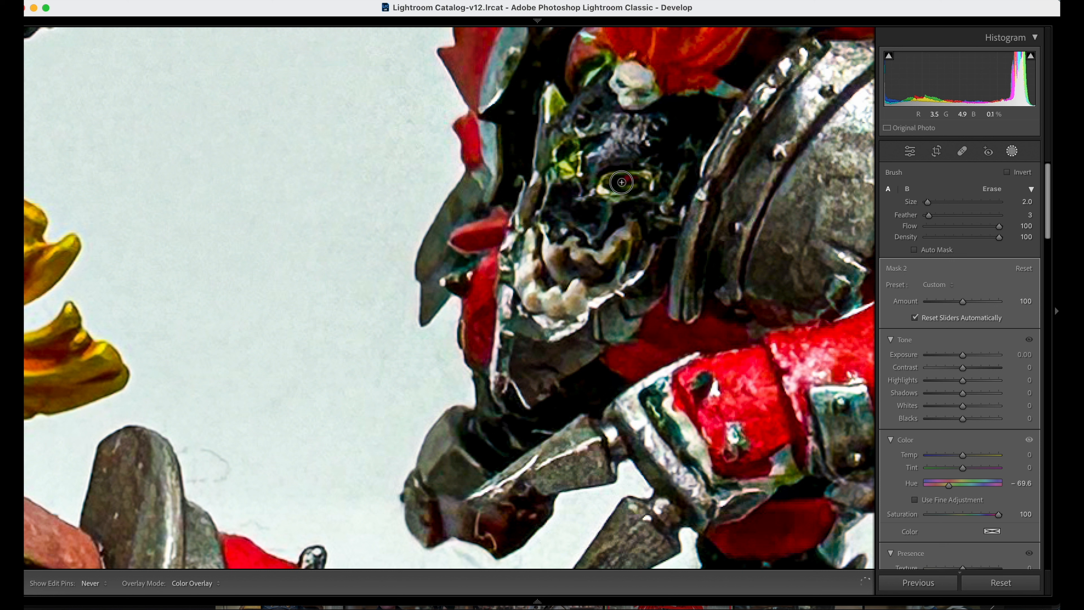
Add the eyes of the orange-haired orc and the ball-carrying orc in the back row to the red eye mask.
drag(619, 182, 637, 184)
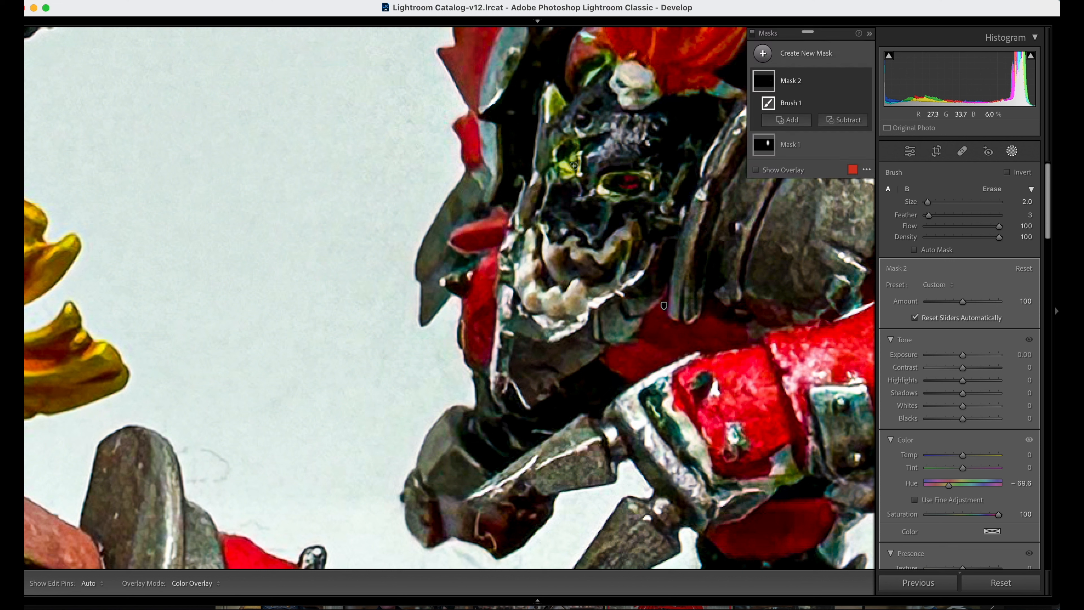
mouse_move(572, 167)
mouse_down()
mouse_move(570, 153)
mouse_move(575, 164)
mouse_up()
key(z)
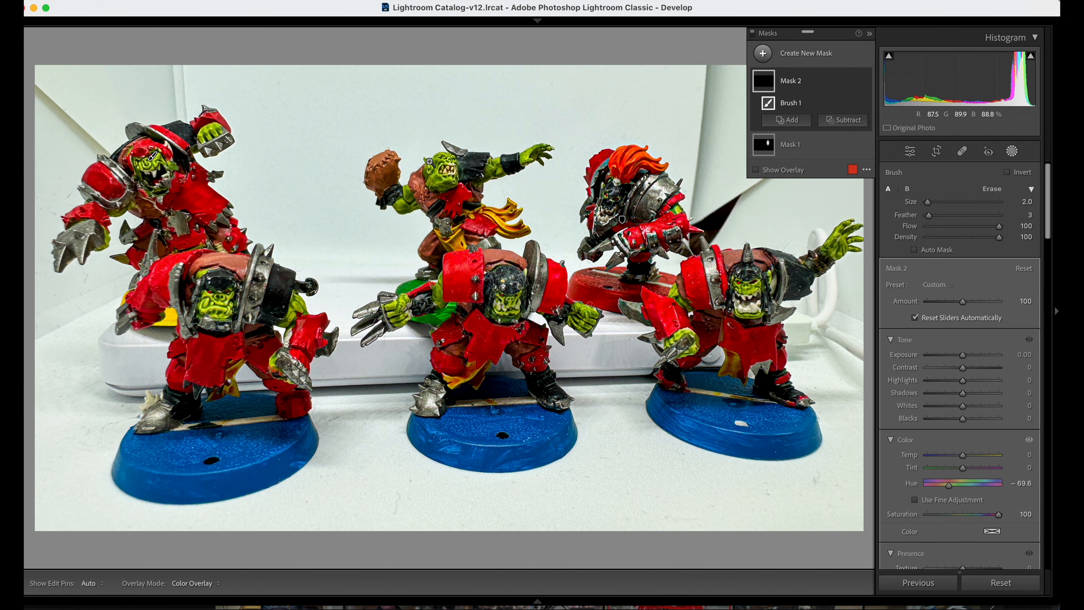
click(440, 170)
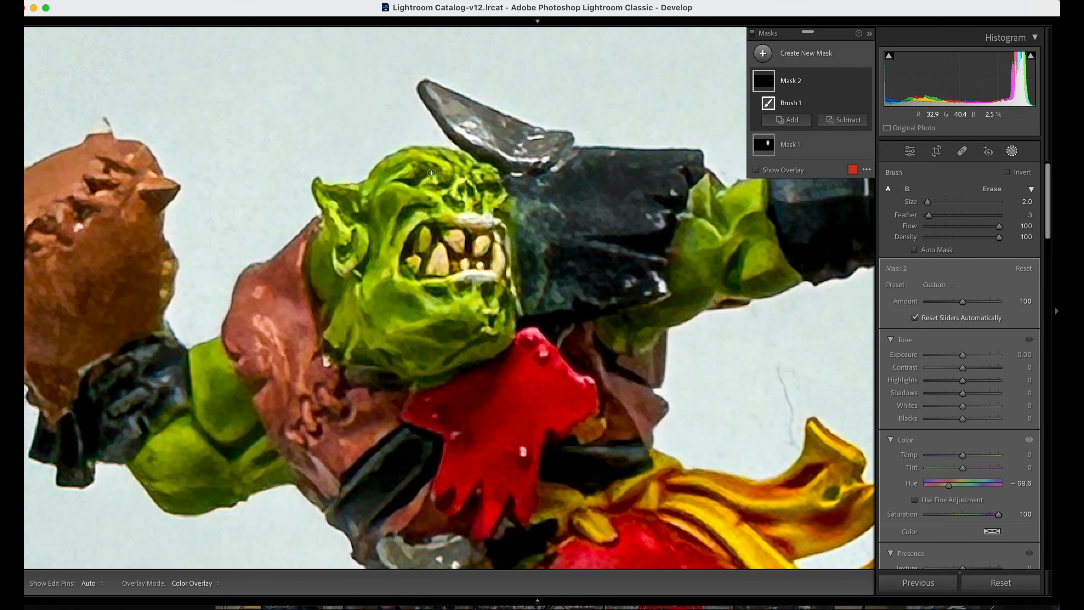
mouse_move(435, 181)
mouse_down()
mouse_move(417, 182)
mouse_move(500, 185)
mouse_up()
key(z)
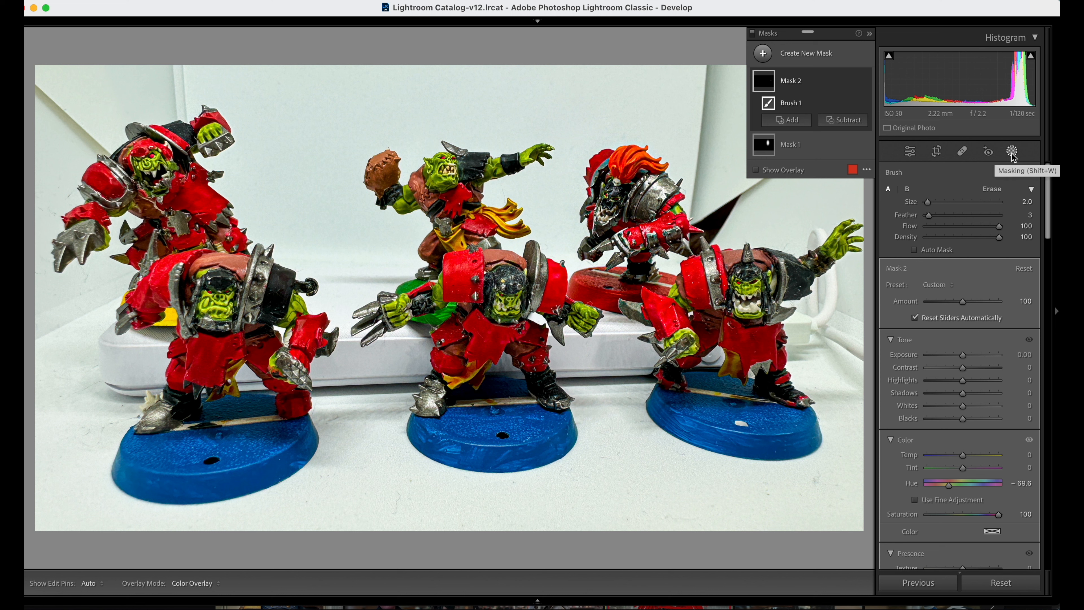
Create another brush mask, paint over the front-left orc's tusk and adjacent tooth with brush sizes 5.0 and 3.0, and hide the overlay.
click(760, 52)
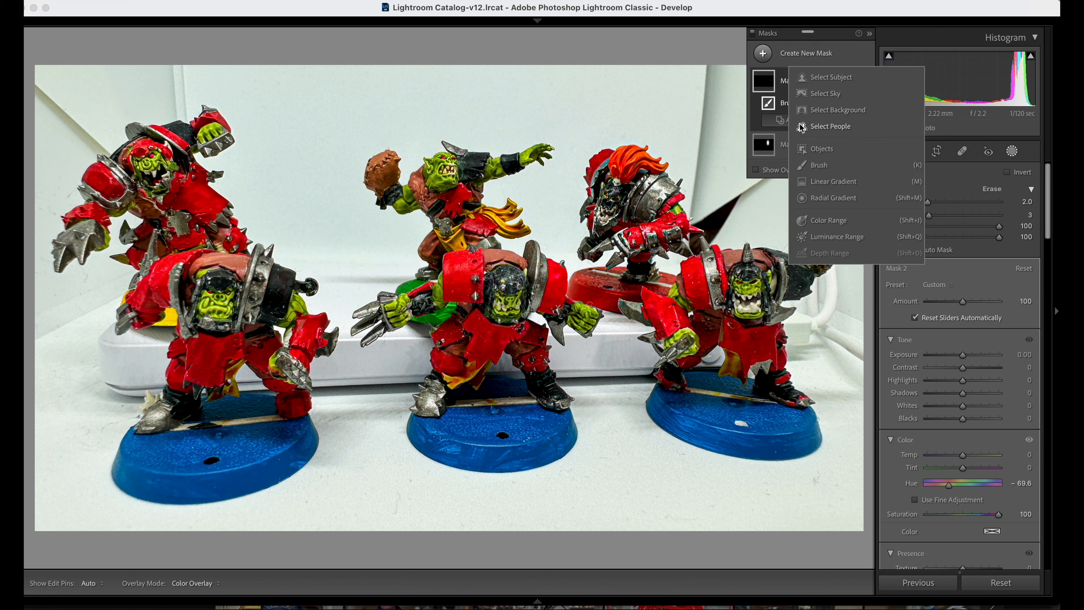
click(822, 168)
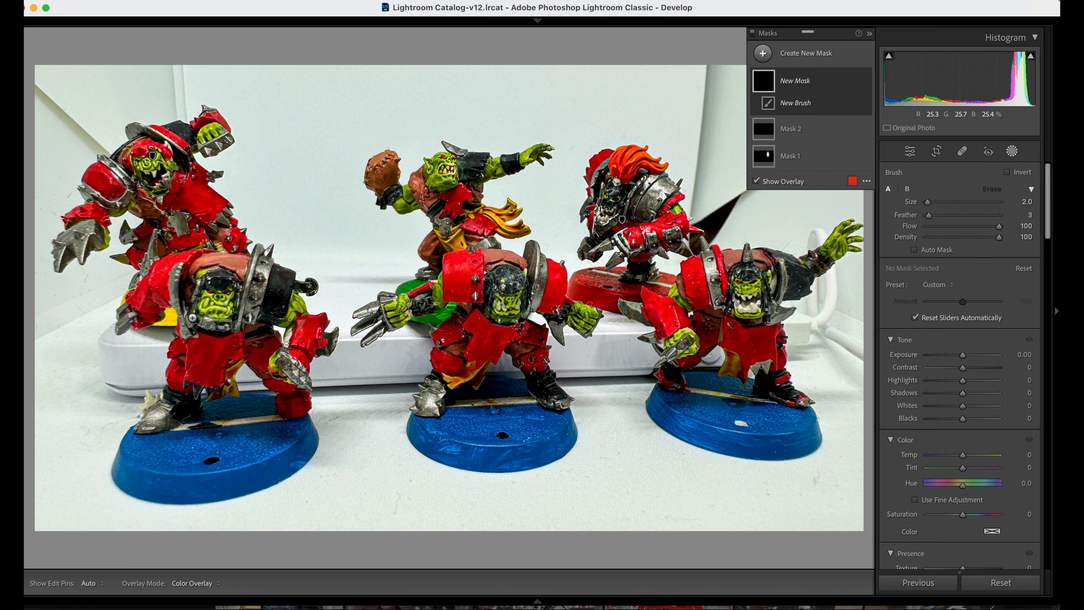
click(212, 317)
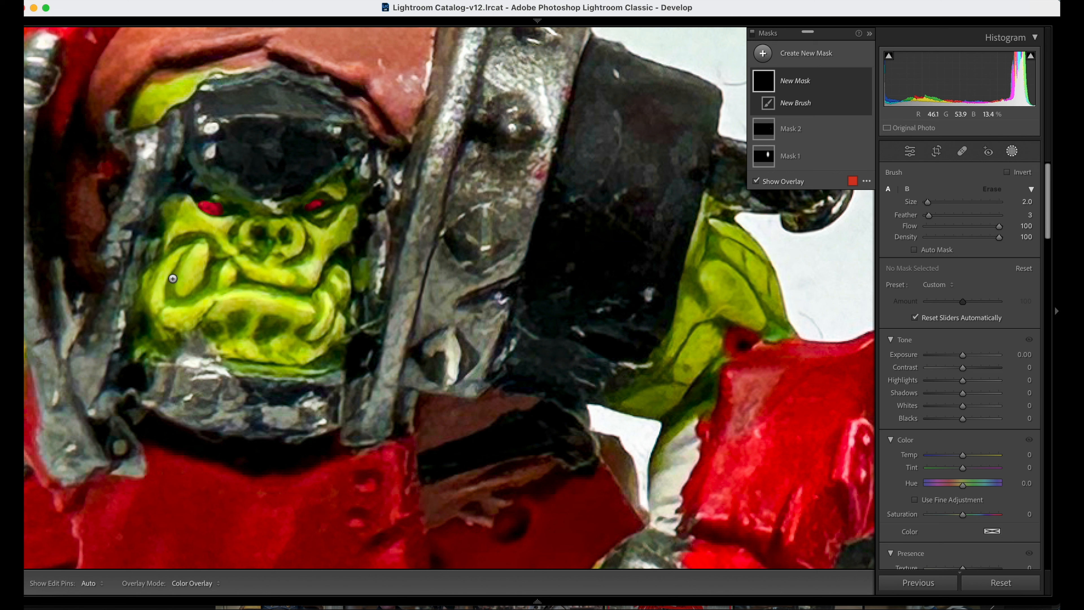
key(bracketright)
key(bracketright)
key(bracketright)
drag(200, 251, 184, 287)
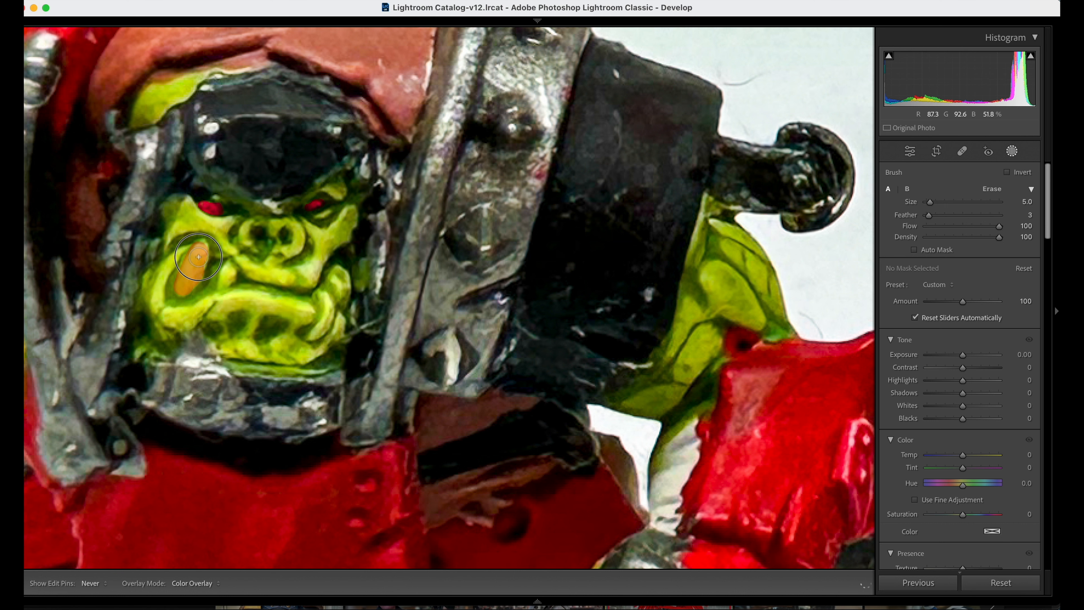
mouse_move(229, 270)
mouse_down()
mouse_move(225, 283)
mouse_move(232, 276)
mouse_up()
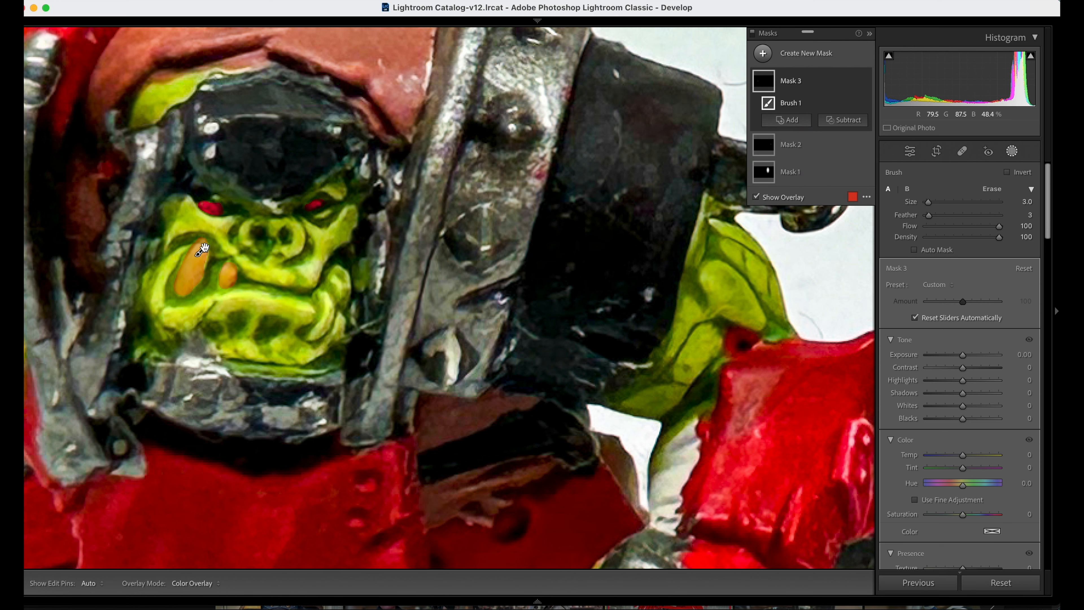
key(o)
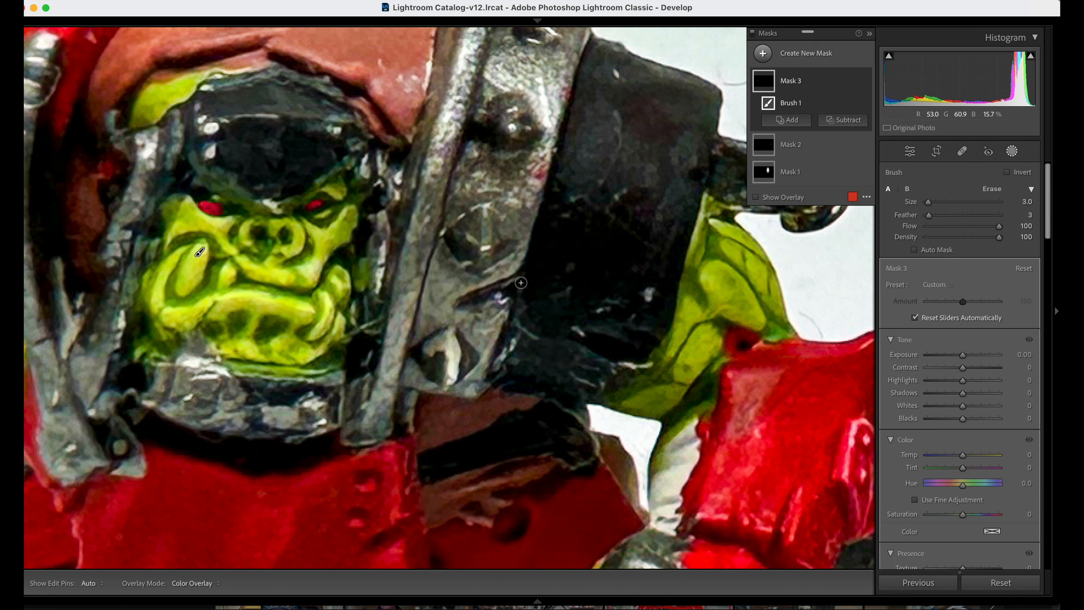
Set the tooth mask's saturation to -100 and paint the front middle orc's tusks into the mask.
drag(947, 515, 934, 514)
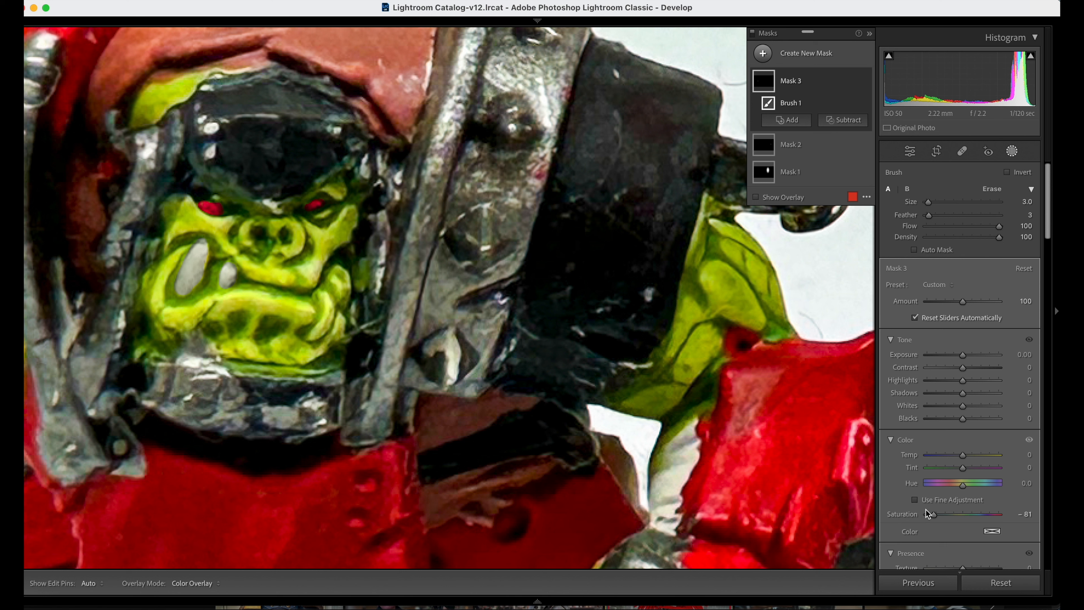
drag(934, 516, 900, 517)
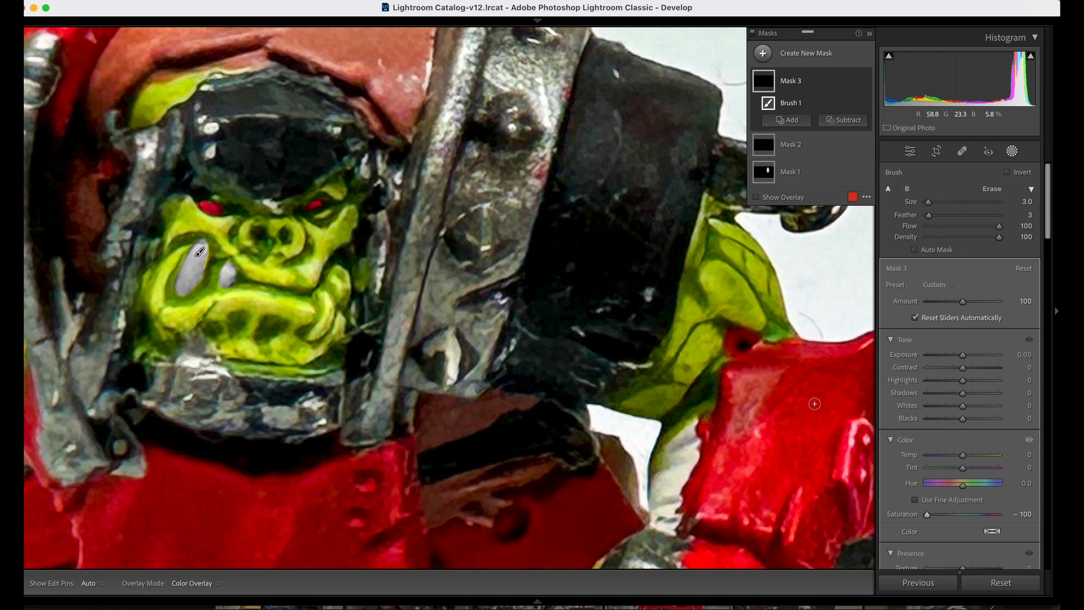
key(z)
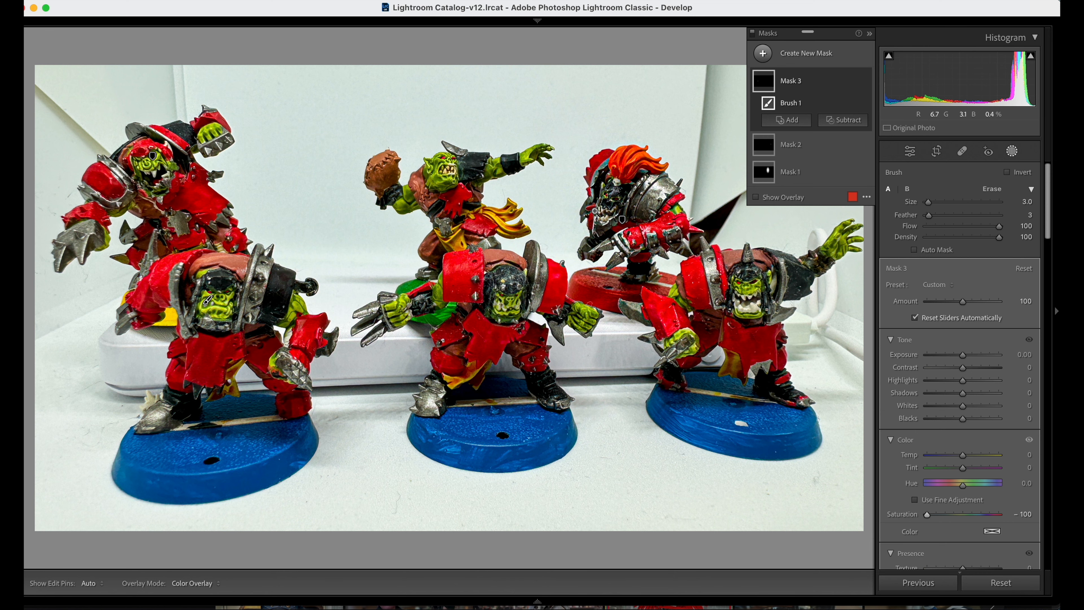
click(505, 310)
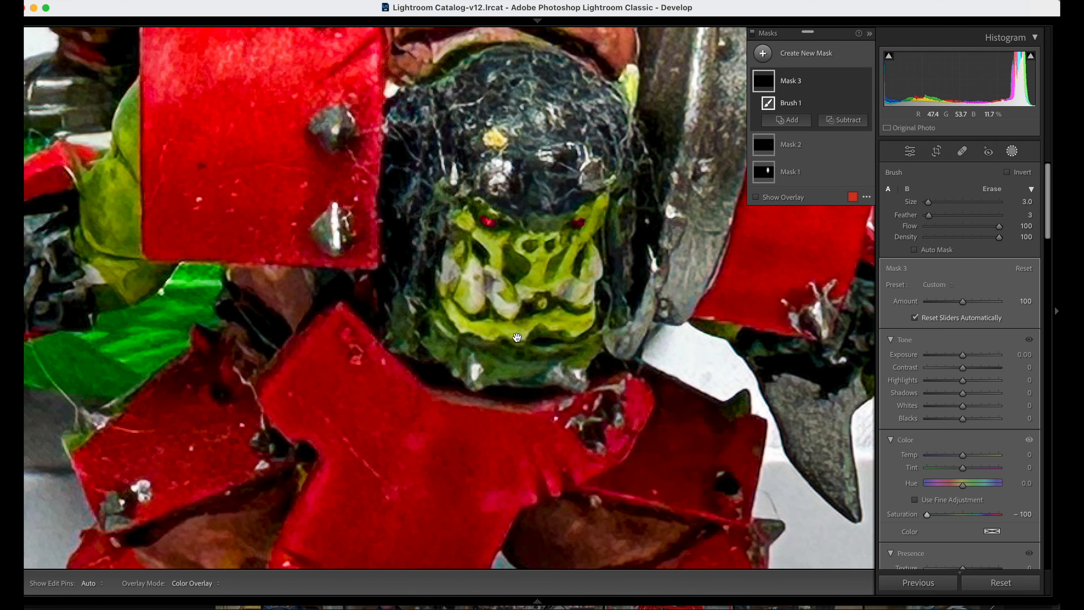
key(h)
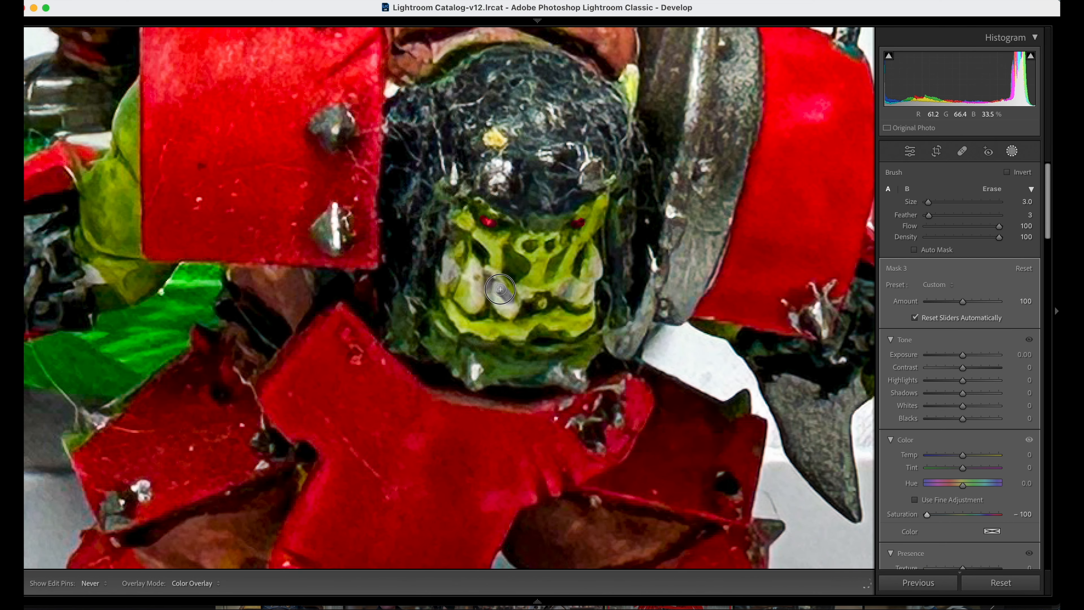
key(h)
key(h)
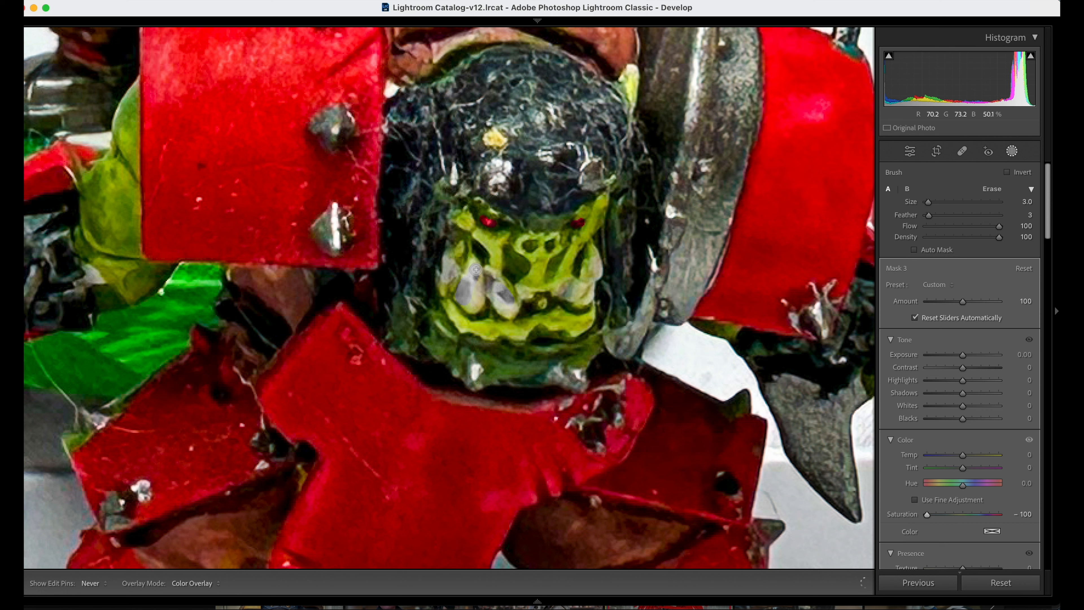
key(h)
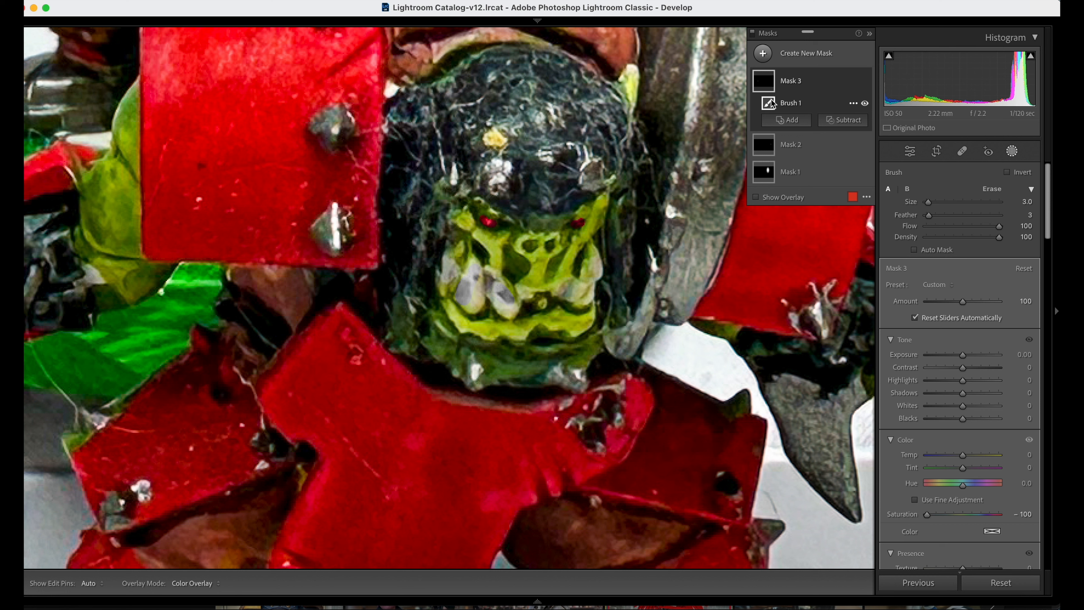
Create another brush mask and paint over the front-left orc's curved tusk on the right side of its mouth with brush size 3.0.
click(763, 53)
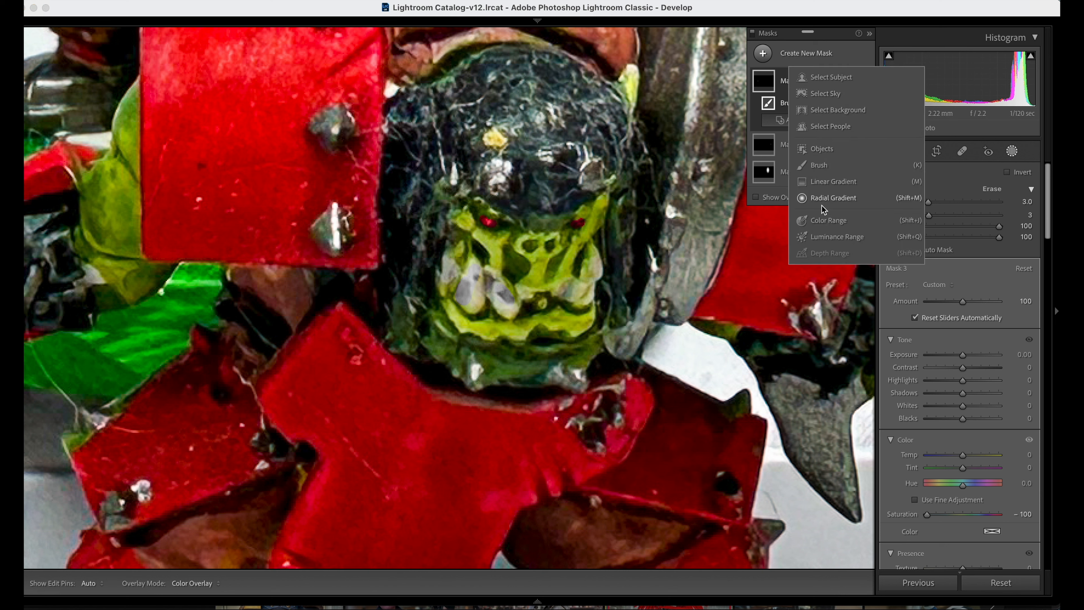
click(824, 165)
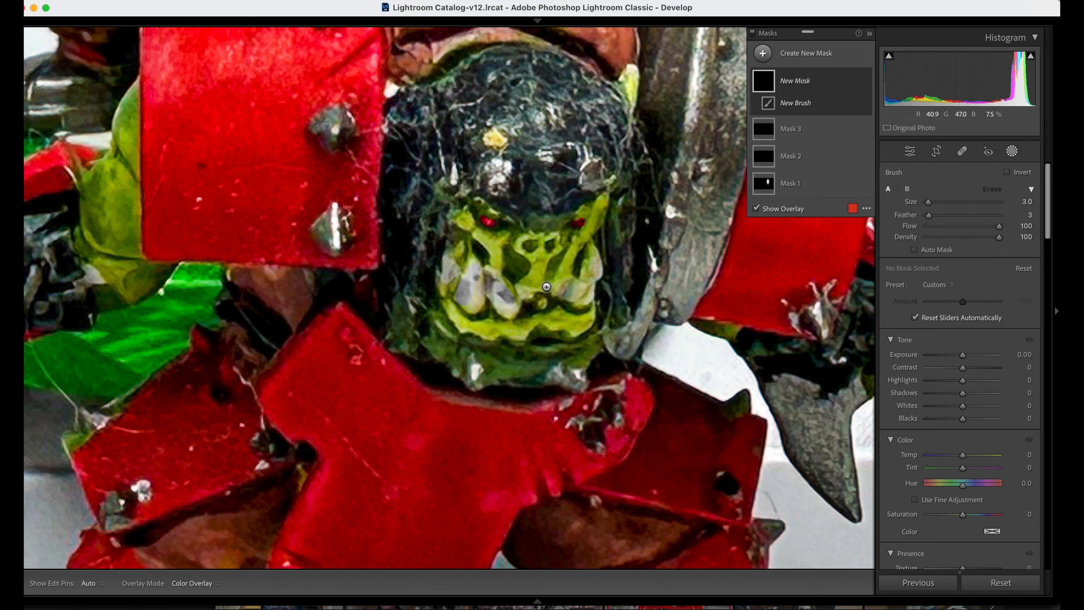
drag(420, 212, 842, 247)
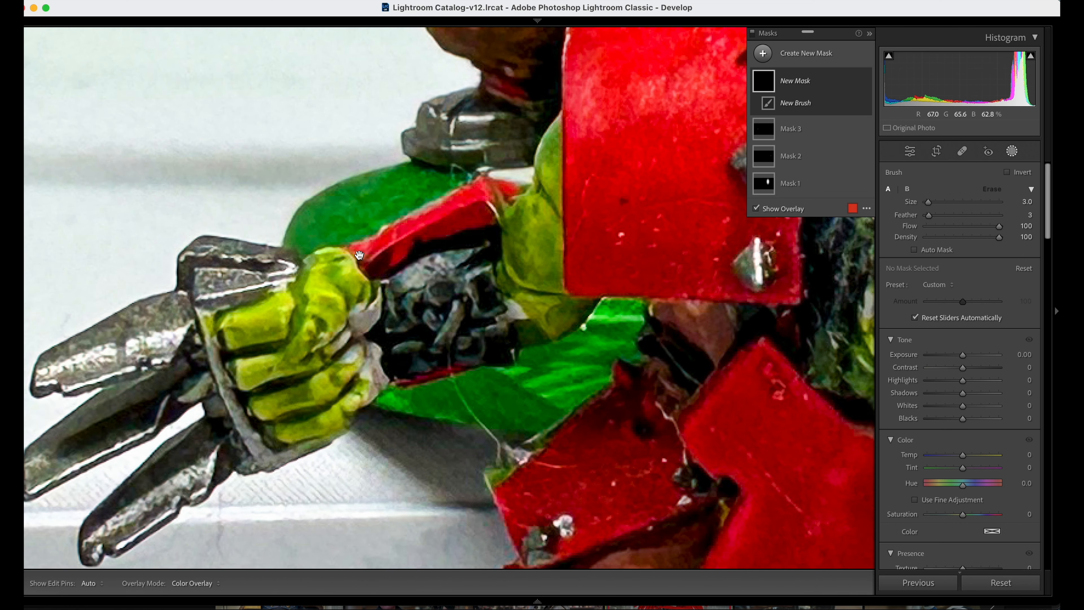
drag(359, 256, 766, 256)
drag(322, 284, 792, 234)
drag(376, 249, 744, 238)
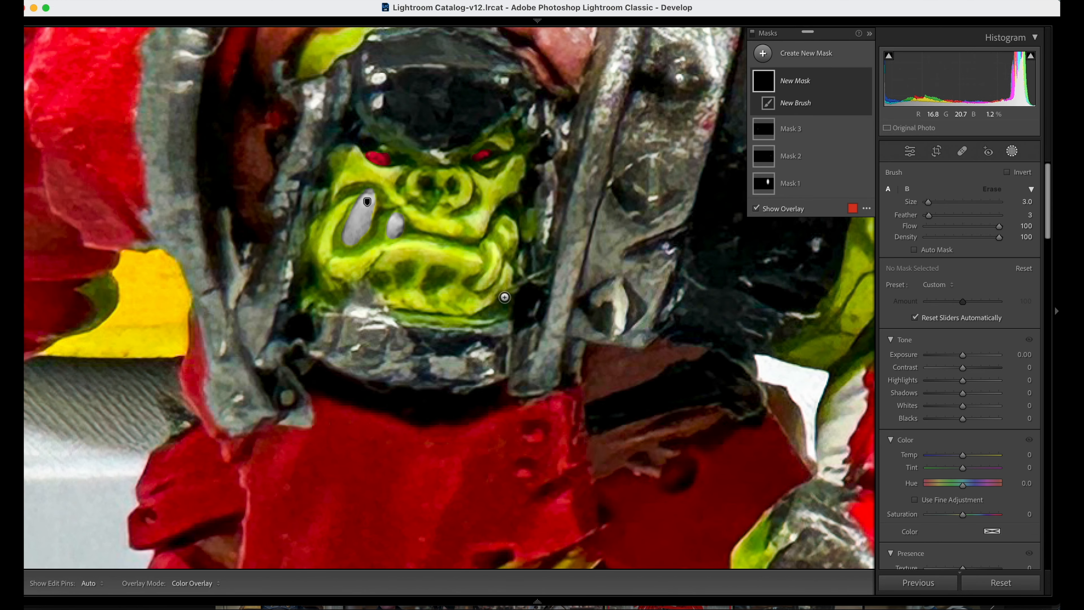
mouse_move(489, 247)
mouse_down()
mouse_move(496, 262)
mouse_move(480, 286)
mouse_move(488, 245)
mouse_up()
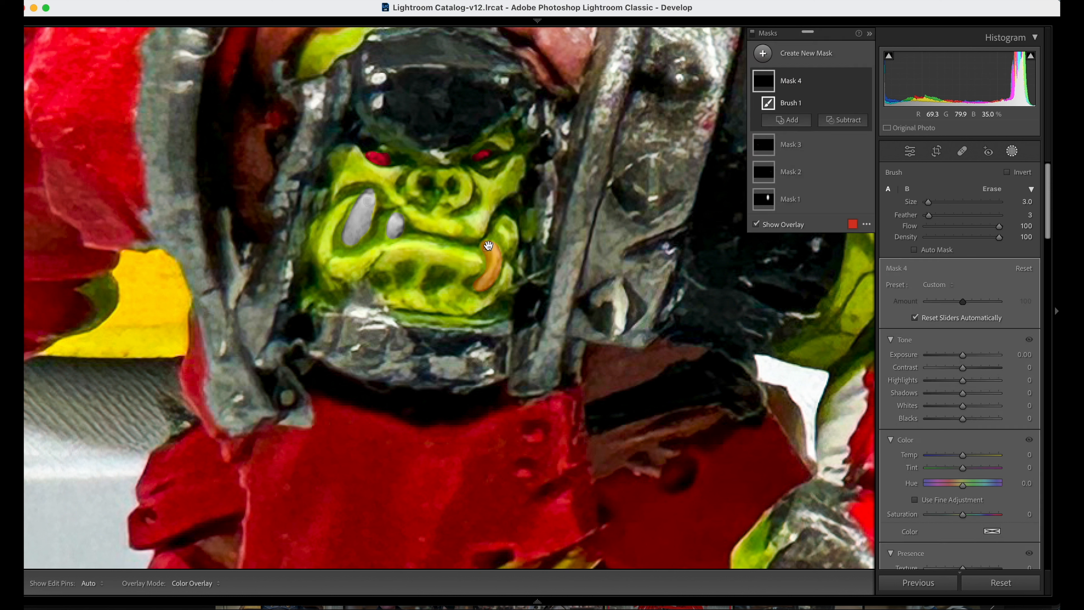
Hide the mask overlay and set the curved tusk mask's Temp to 100 for a golden colour.
key(o)
key(o)
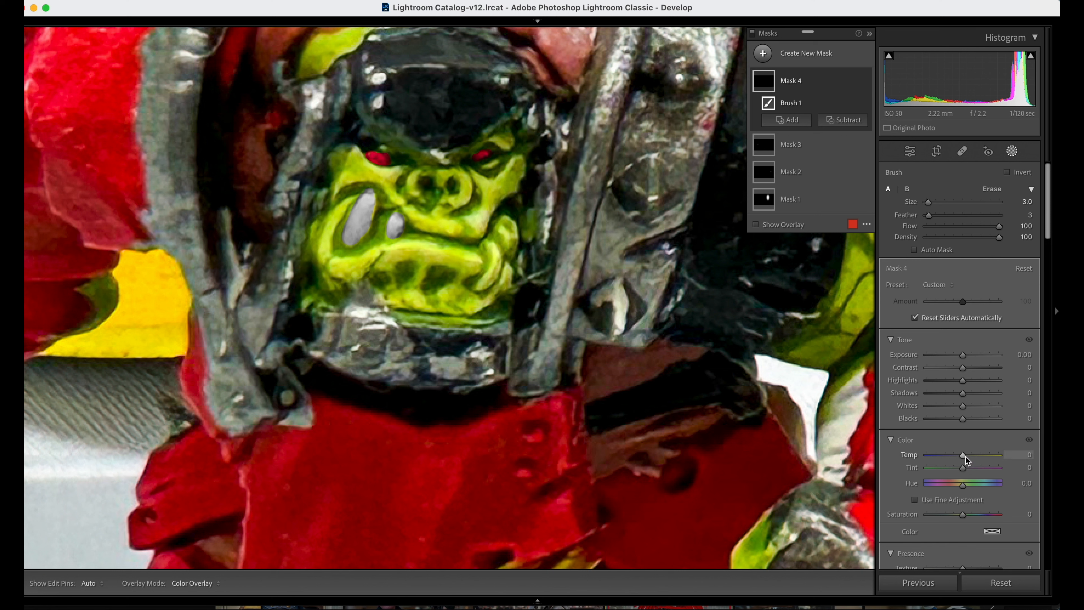
drag(966, 455, 1048, 456)
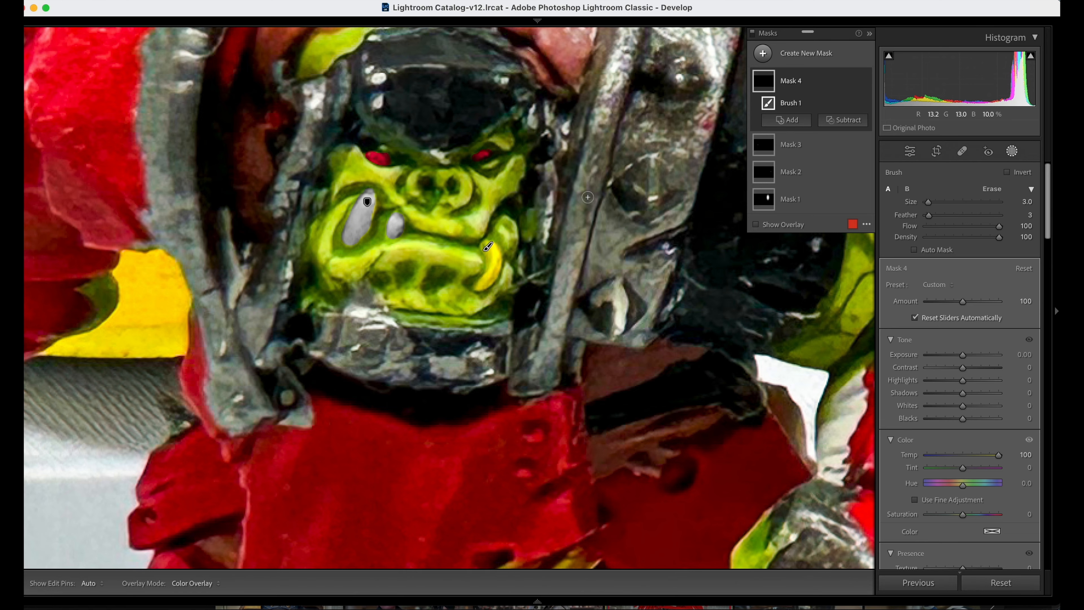
Paint the nose ring of the back-left orc into the golden mask with brush size 2.0.
key(z)
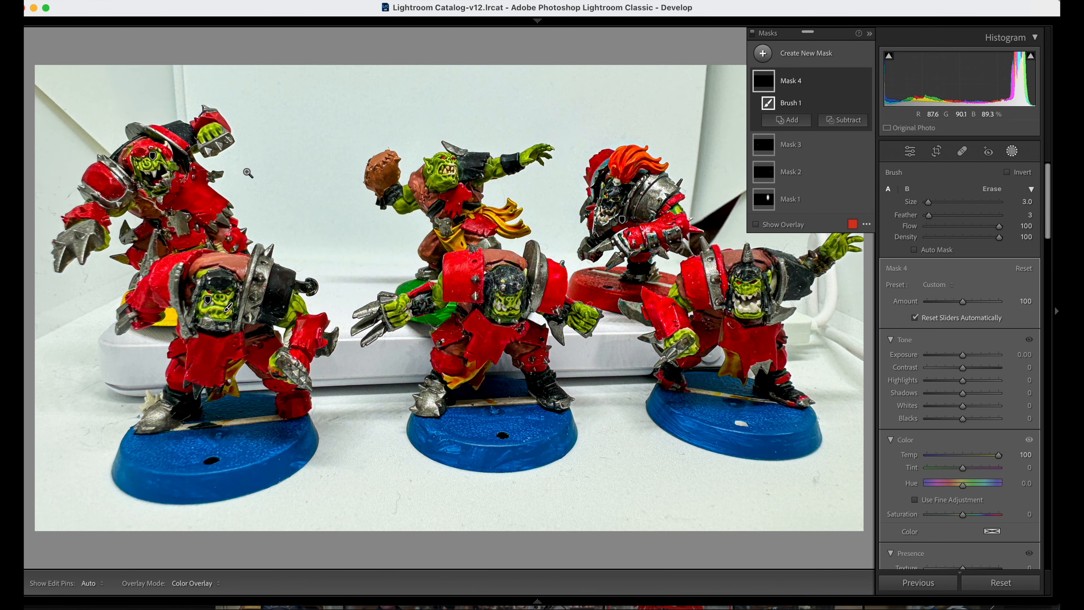
key(z)
drag(148, 167, 357, 170)
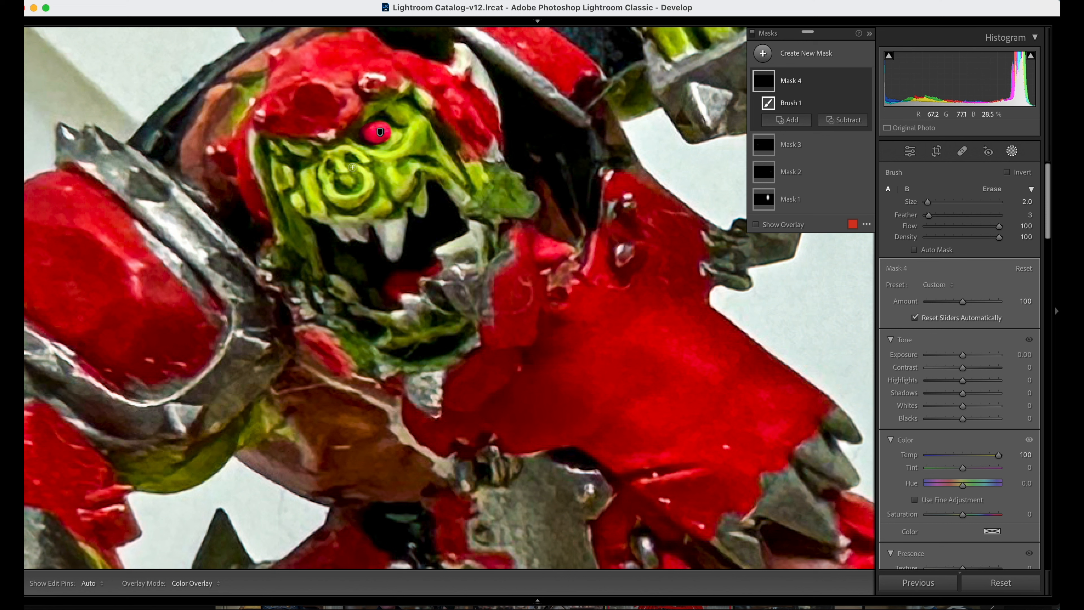
key(h)
mouse_move(369, 186)
mouse_down()
mouse_move(332, 201)
mouse_move(329, 180)
mouse_move(338, 195)
mouse_move(369, 179)
mouse_up()
key(h)
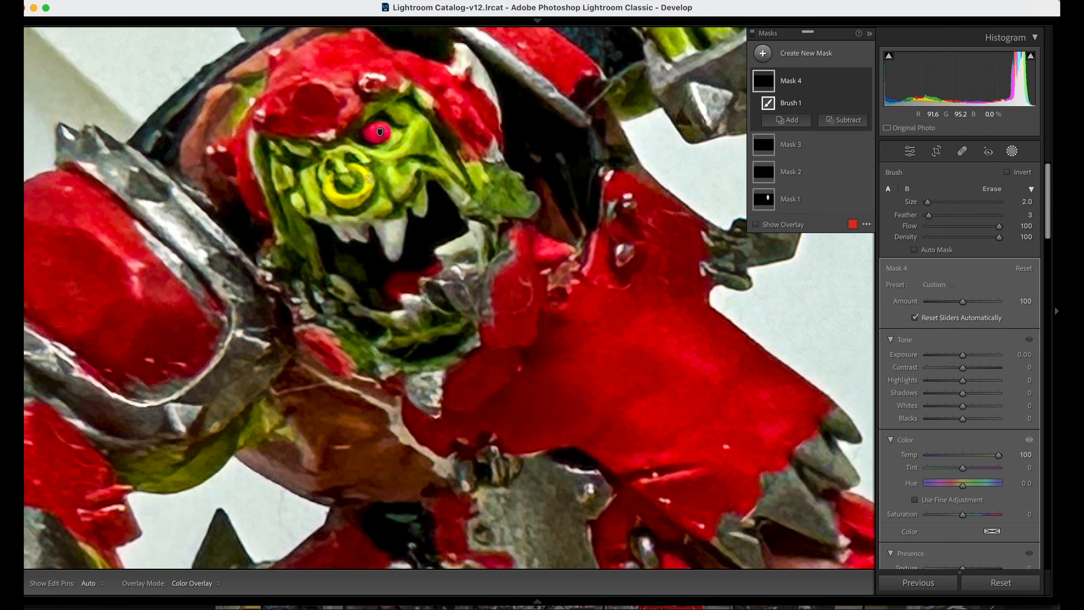
Paint the ball-carrying orc's earring into the golden mask.
key(z)
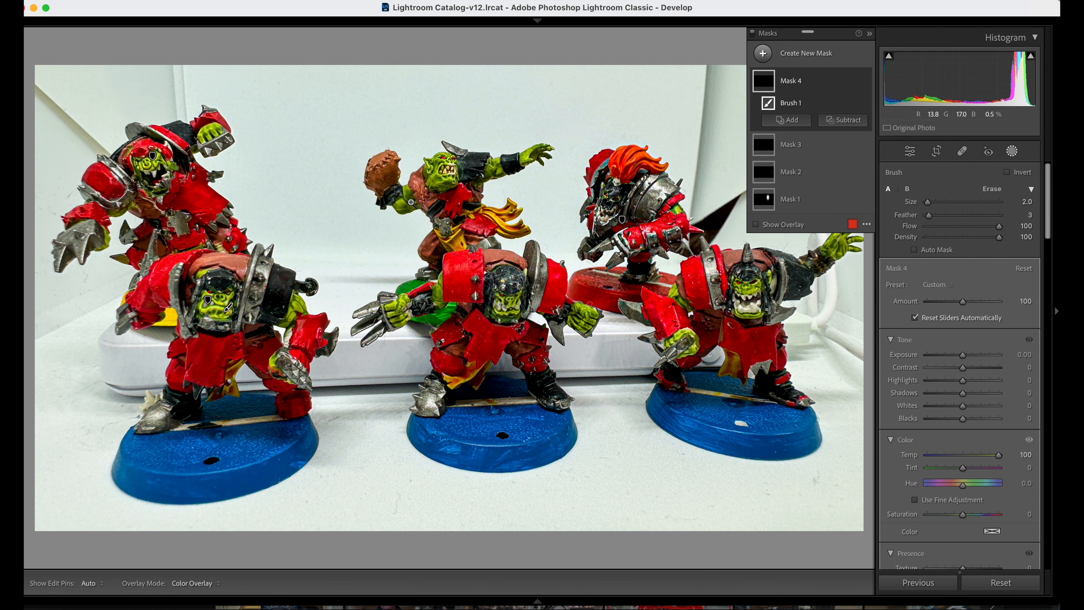
key(z)
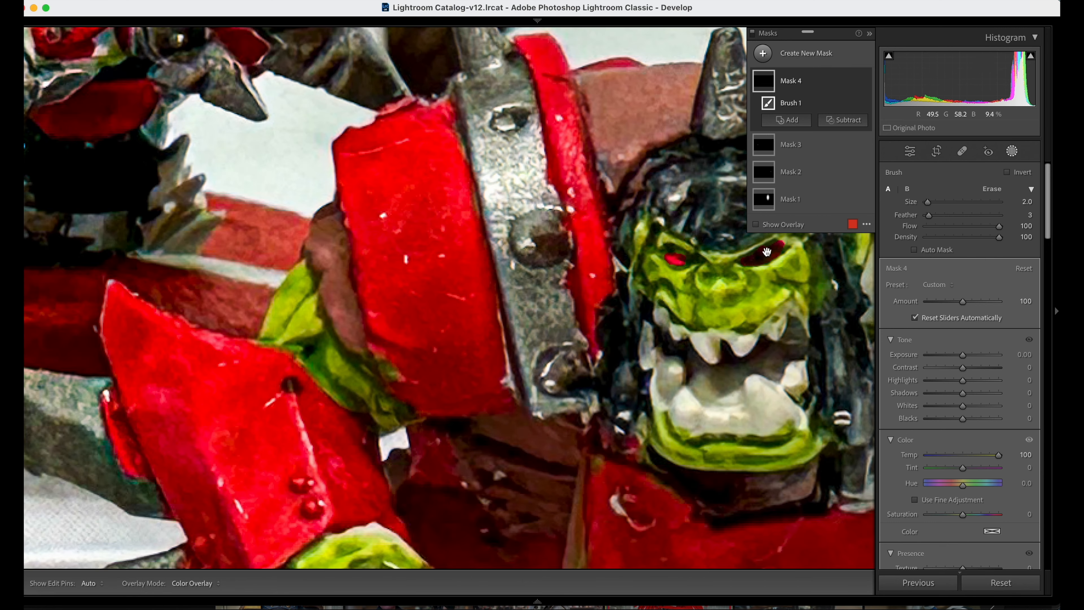
key(z)
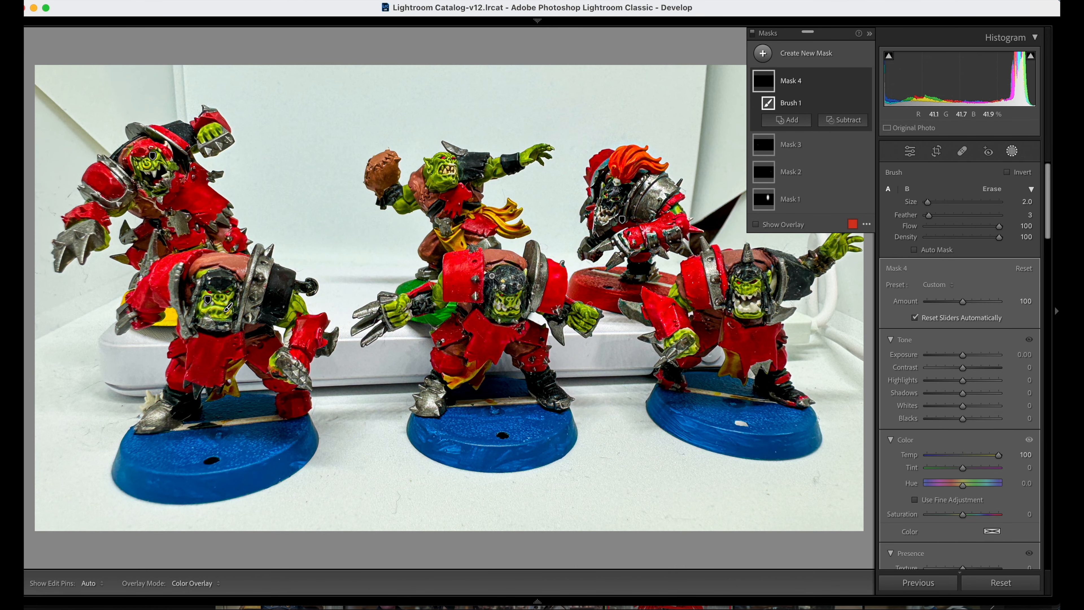
click(428, 167)
mouse_move(462, 171)
mouse_down()
mouse_move(459, 205)
mouse_move(440, 207)
mouse_move(437, 189)
mouse_up()
key(bracketleft)
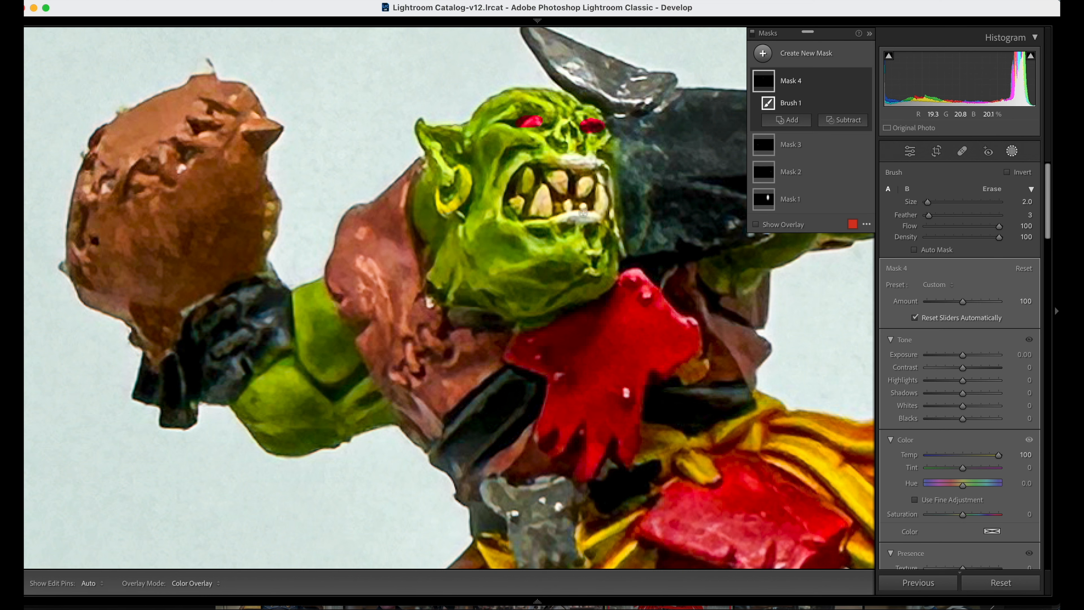
click(482, 244)
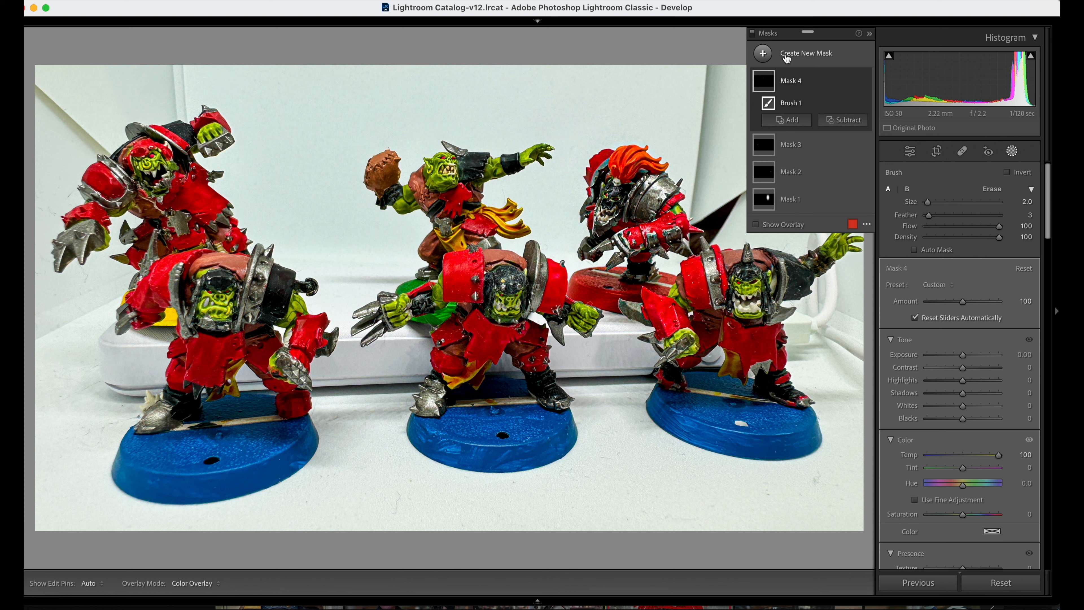
Create another brush mask and paint the inside of the front-right orc's mouth between the teeth with brush size 4.0.
click(763, 53)
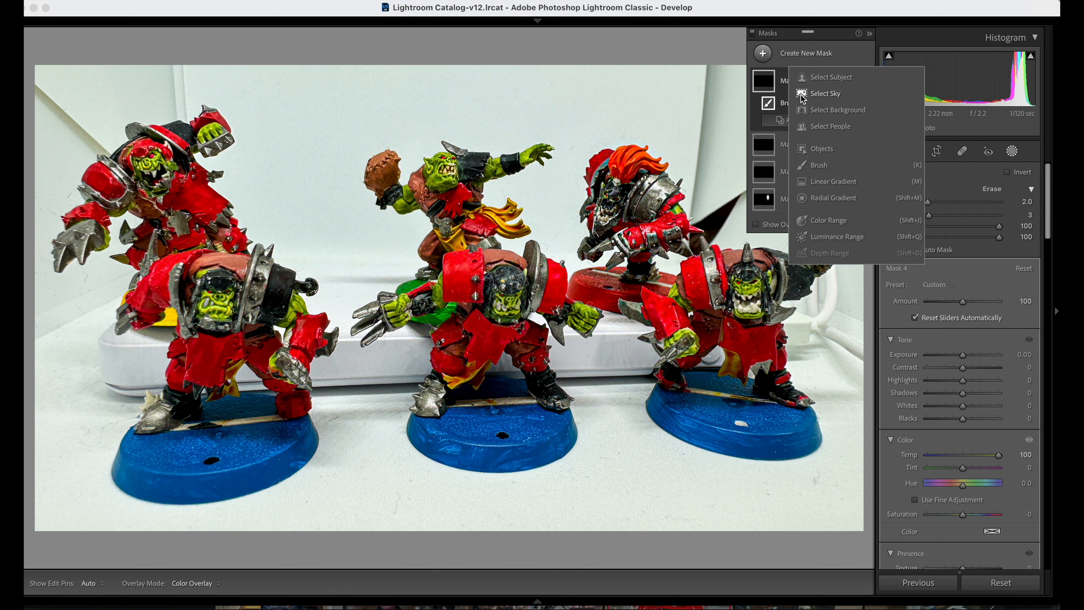
click(817, 165)
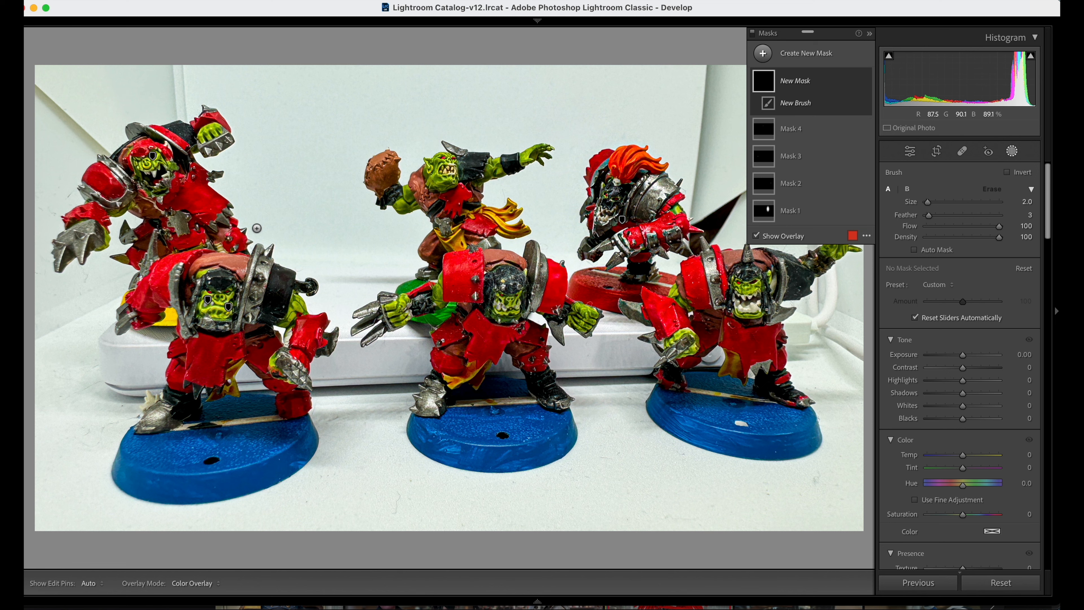
click(758, 304)
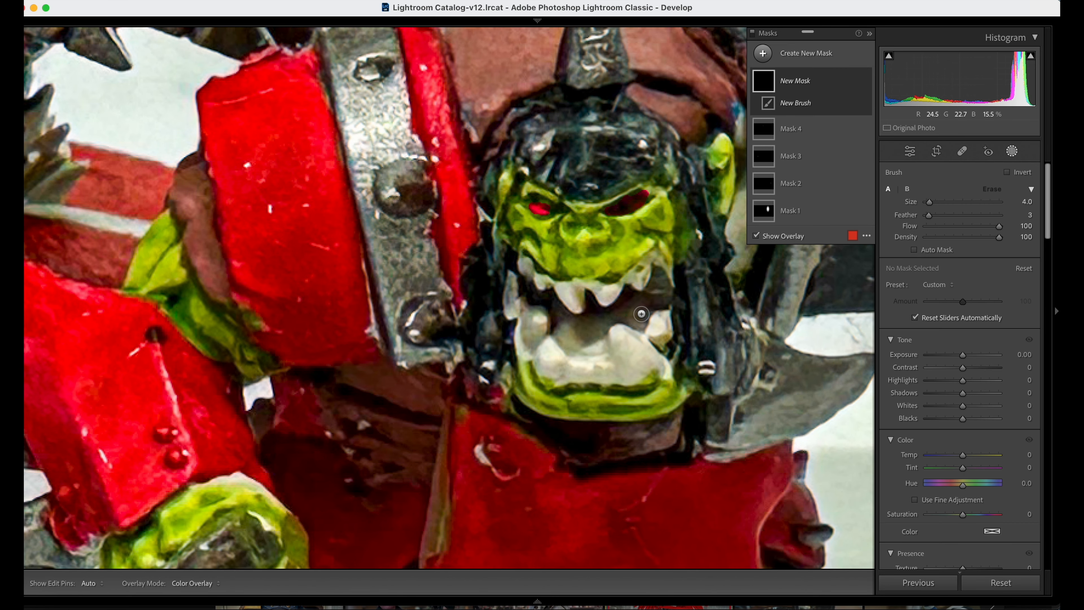
mouse_move(640, 323)
mouse_down()
mouse_move(640, 309)
mouse_move(614, 317)
mouse_move(592, 349)
mouse_move(562, 333)
mouse_move(596, 325)
mouse_move(577, 335)
mouse_move(555, 319)
mouse_move(575, 327)
mouse_up()
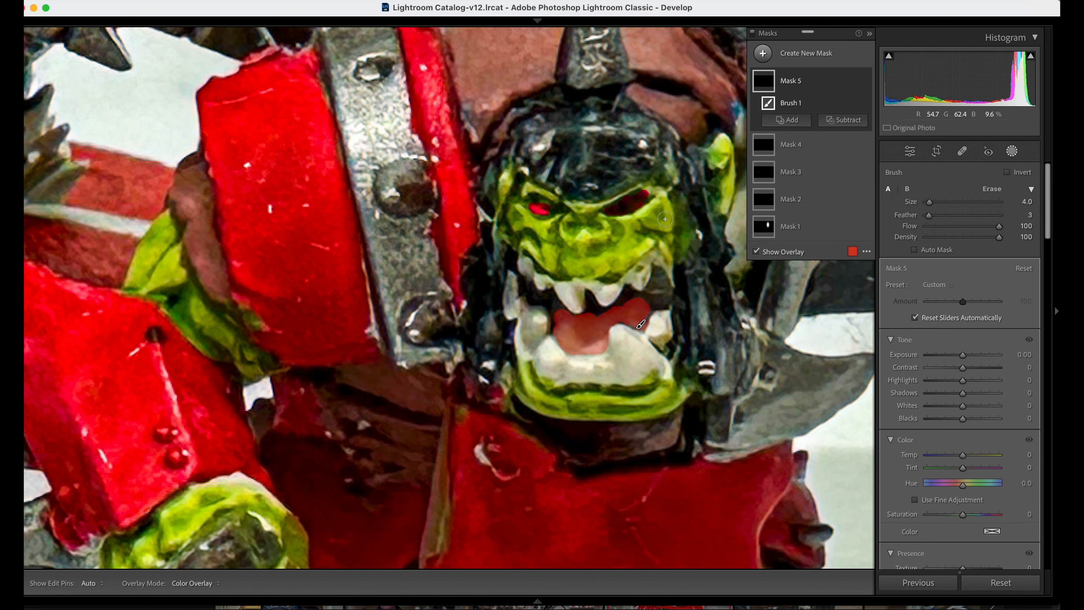
Hide the overlay and set the mouth mask's Tint to 100 and Saturation to 93.
key(o)
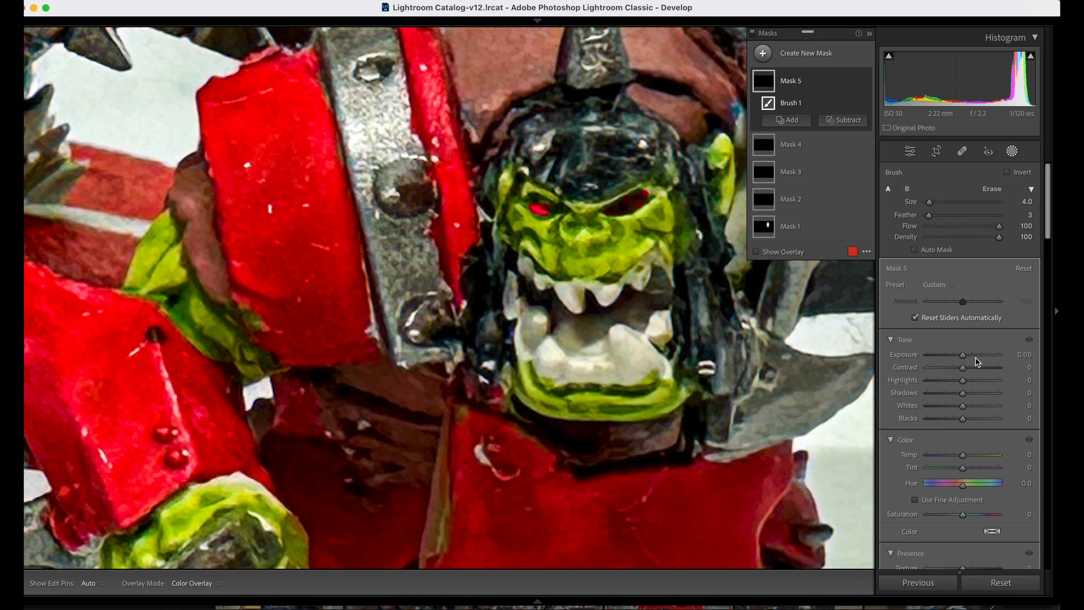
drag(964, 469, 1054, 468)
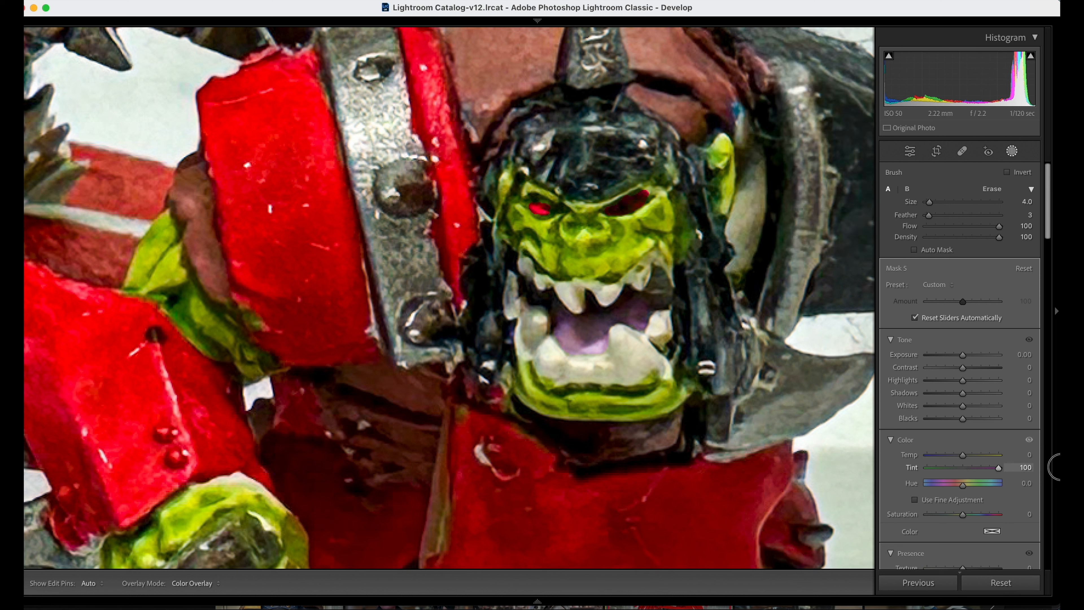
drag(1058, 466, 1059, 468)
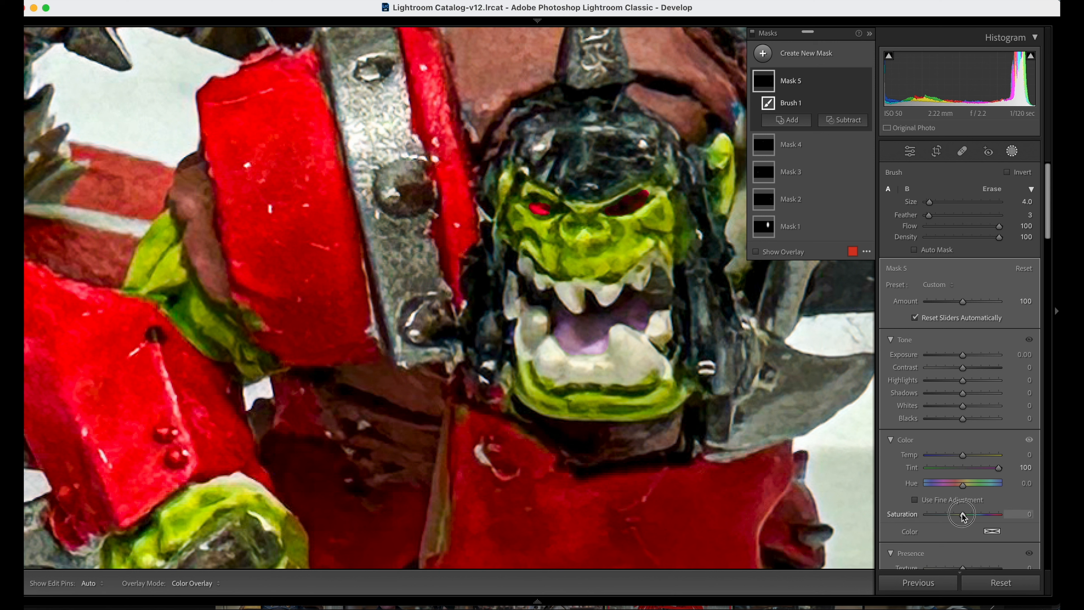
drag(963, 514, 998, 518)
Create another brush mask and paint the stitches on the ball-carrying orc's leather shoulder piece with brush size 2.0.
key(z)
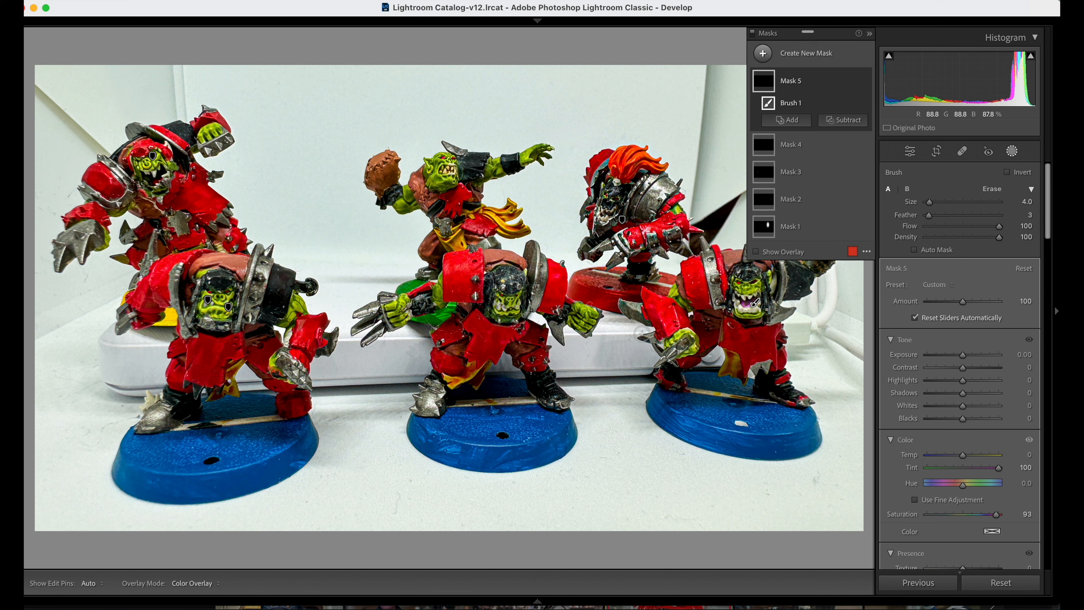
click(387, 156)
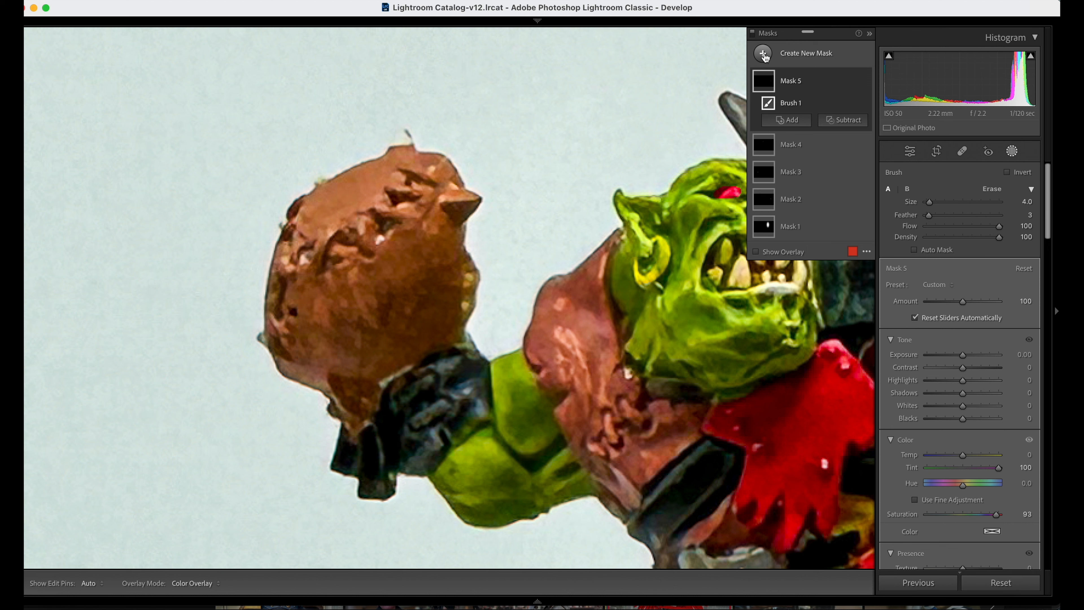
click(782, 53)
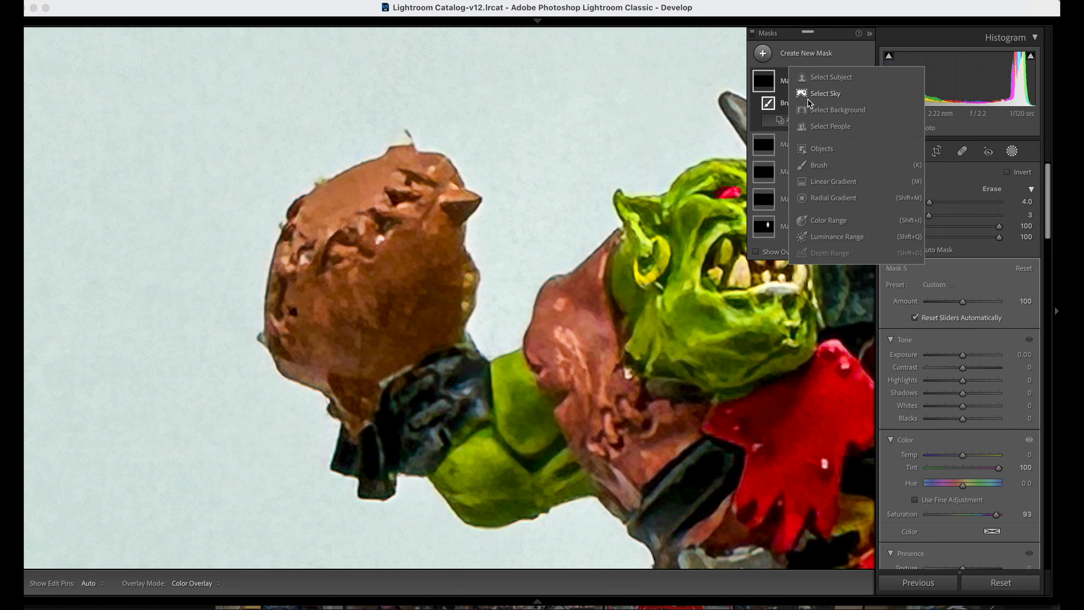
click(815, 163)
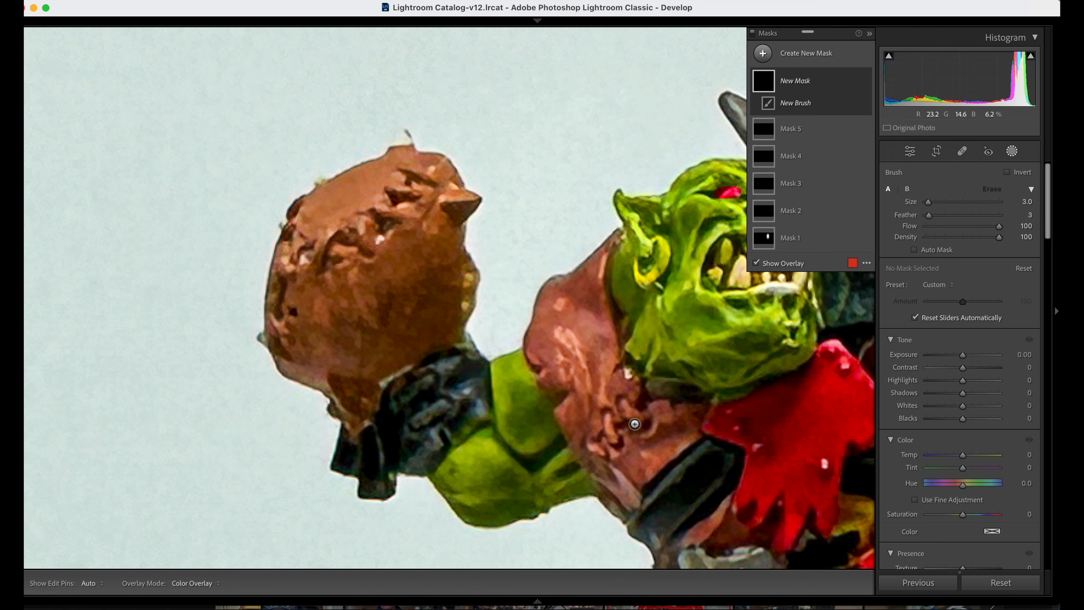
key(bracketleft)
key(h)
mouse_move(633, 417)
mouse_down()
mouse_move(624, 404)
mouse_move(597, 450)
mouse_move(589, 443)
mouse_up()
key(h)
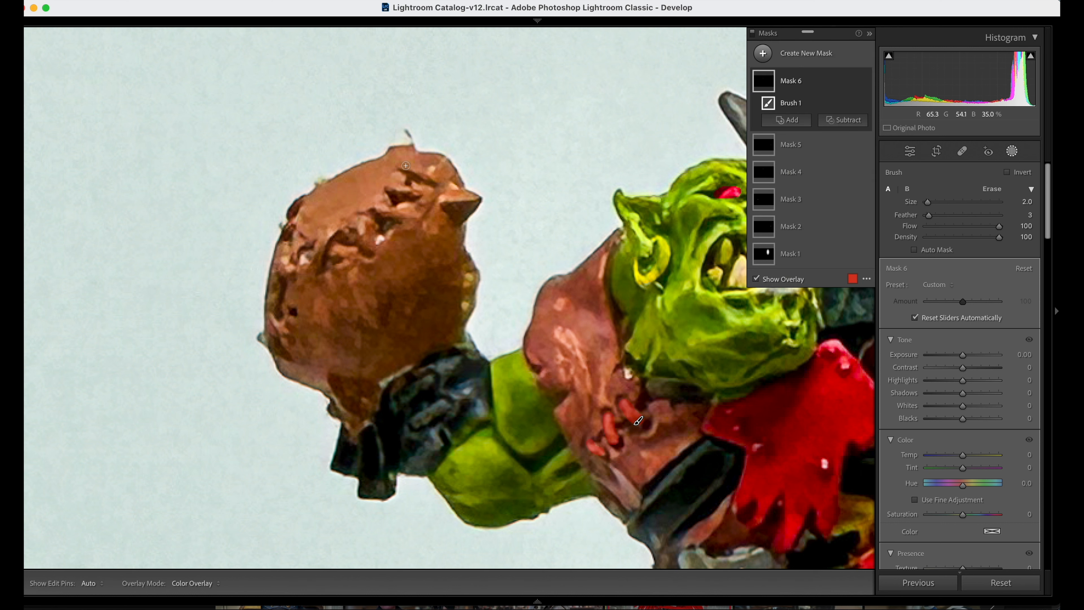
Add the row of stitches across the brown ball to the stitch mask, enlarging the brush to 3.0.
mouse_move(402, 167)
mouse_down()
mouse_move(430, 178)
mouse_move(420, 173)
mouse_up()
scroll(474, 125, up, 4)
scroll(474, 124, down, 2)
mouse_move(390, 188)
mouse_down()
mouse_move(415, 195)
mouse_move(389, 211)
mouse_move(400, 216)
mouse_move(367, 239)
mouse_move(365, 258)
mouse_move(318, 263)
mouse_move(327, 233)
mouse_up()
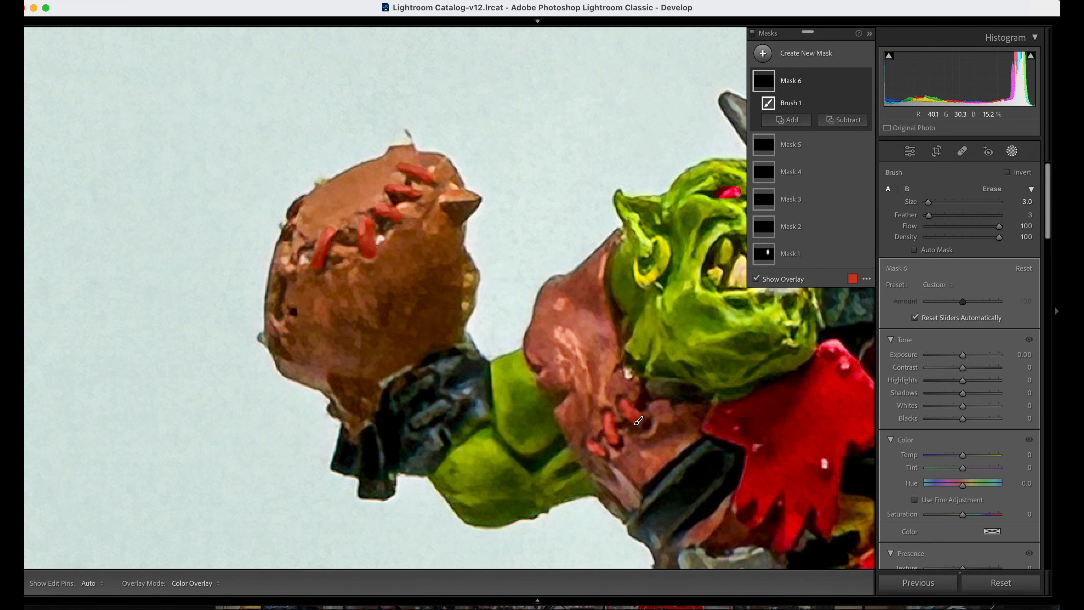
Add the remaining stitches along the brown ball's outer edge to the stitch mask, reducing the brush size to 2.0.
drag(298, 275, 283, 267)
key([)
drag(288, 334, 272, 318)
drag(290, 362, 274, 340)
Hide the overlay and set the stitch mask's Exposure to 1.03 and Saturation to -100.
key(o)
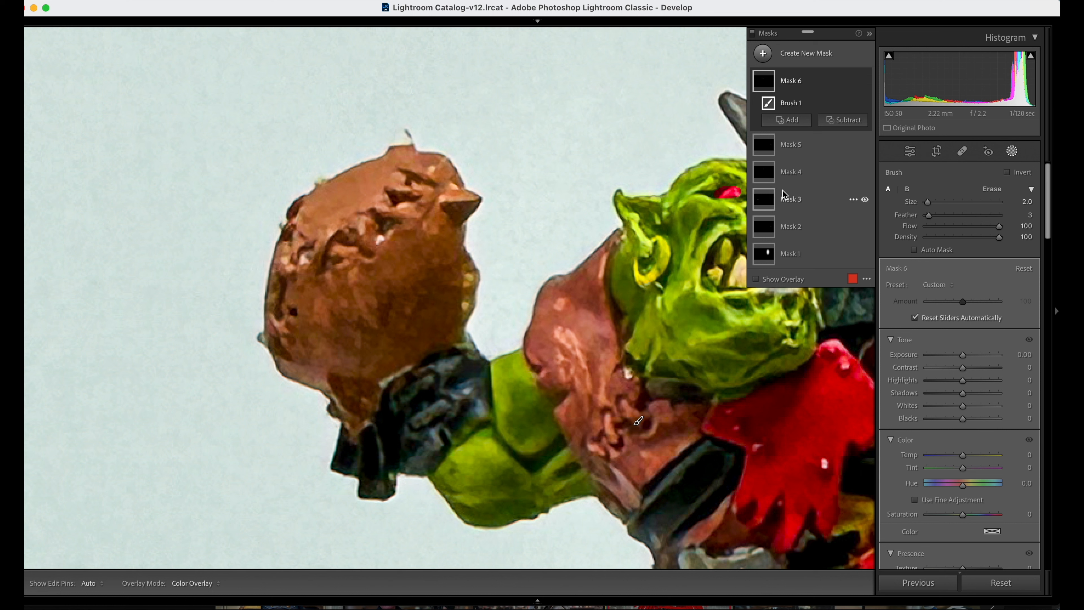
drag(964, 354, 973, 358)
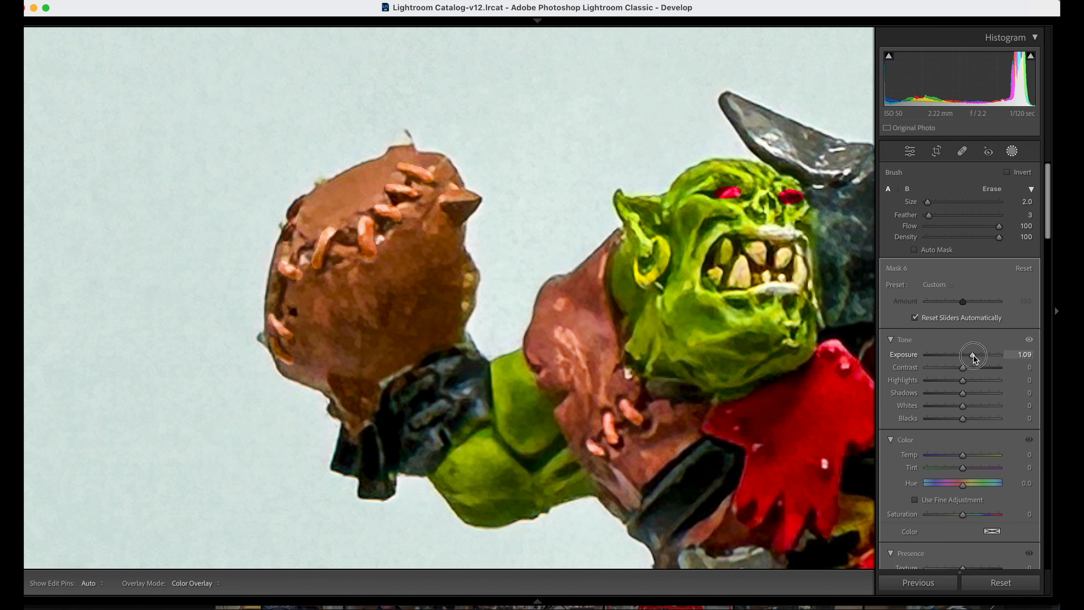
drag(973, 358, 973, 355)
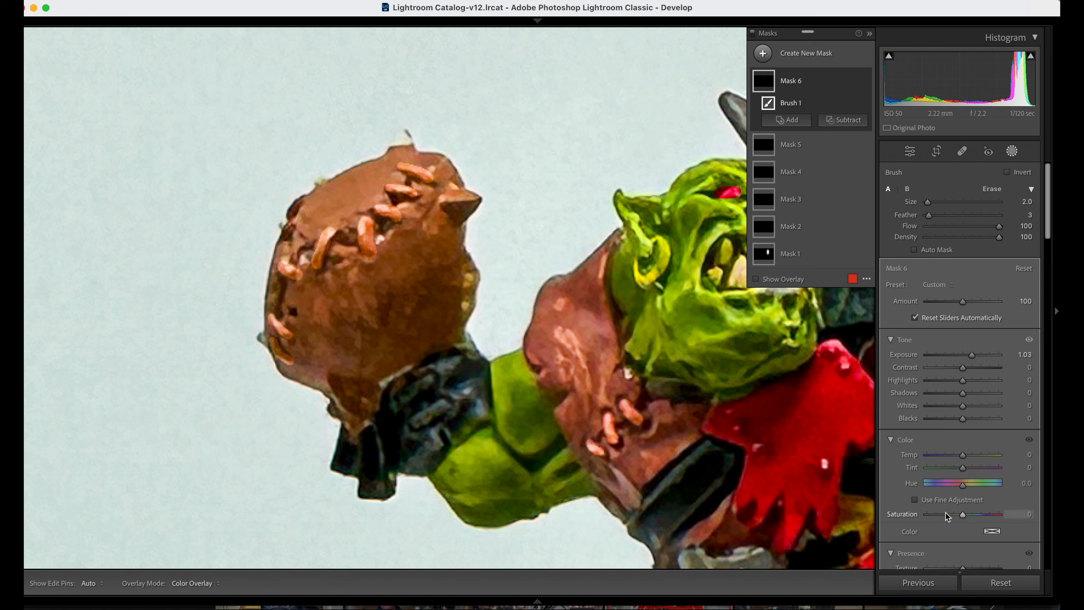
drag(966, 518, 869, 512)
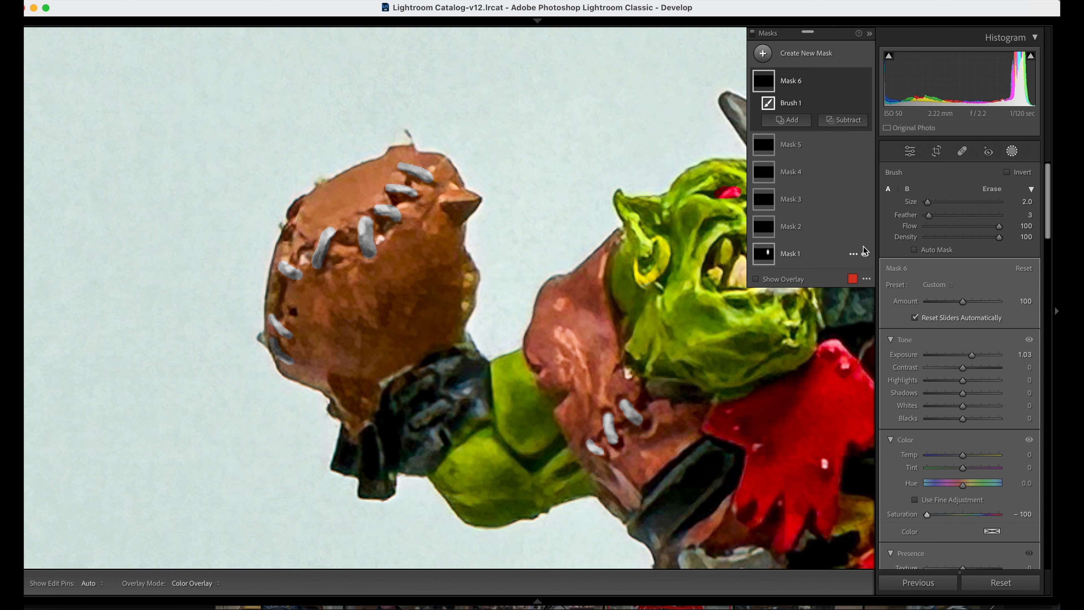
click(788, 337)
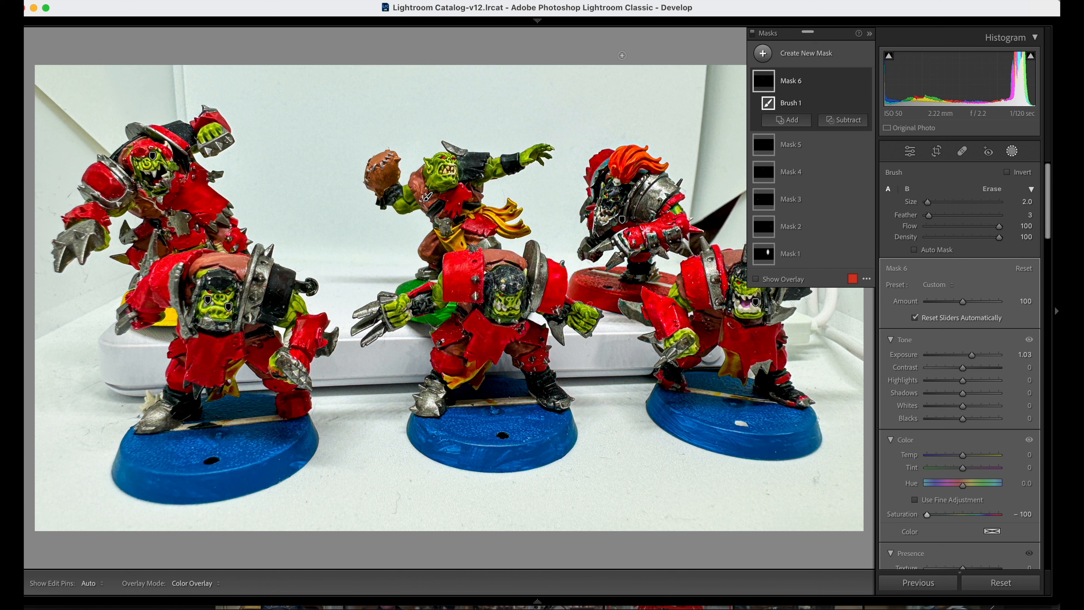
Create another brush mask and paint the front-right orc's central upper teeth and the small teeth at one side of its mouth.
click(763, 53)
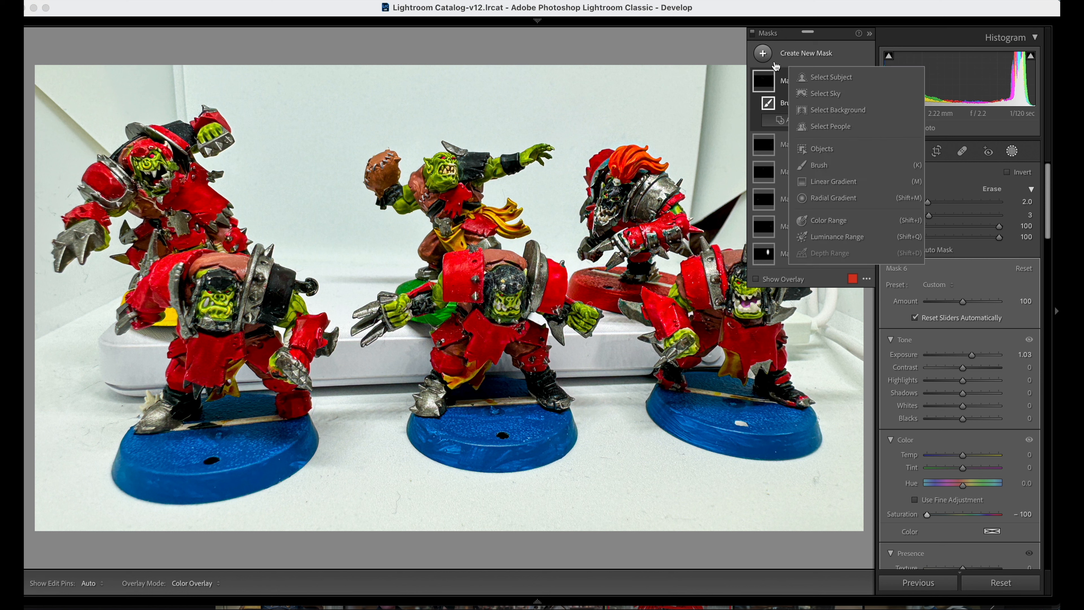
click(819, 165)
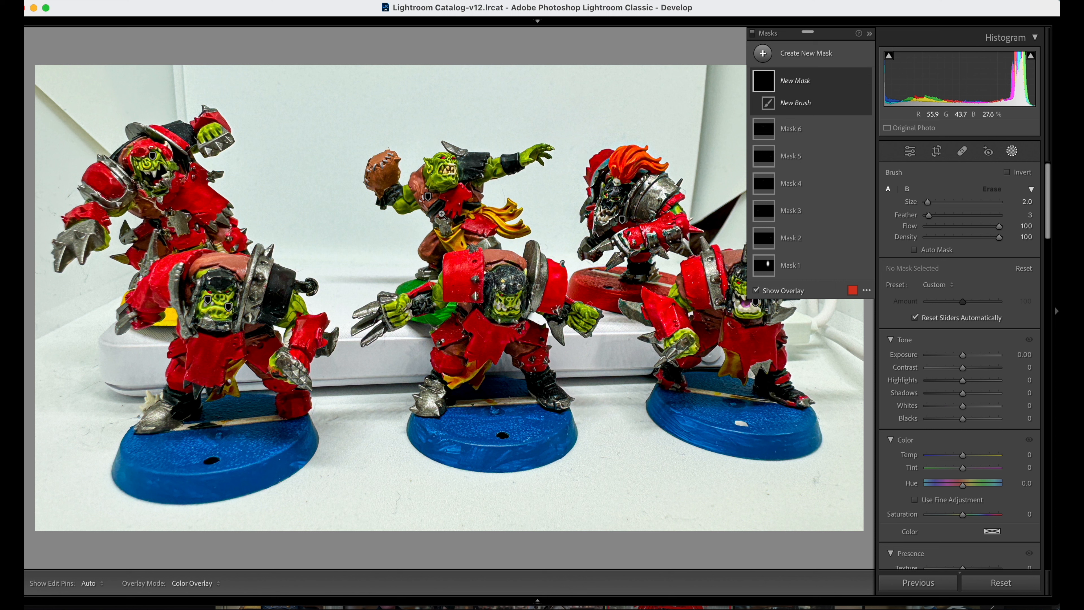
click(533, 199)
click(532, 197)
click(747, 303)
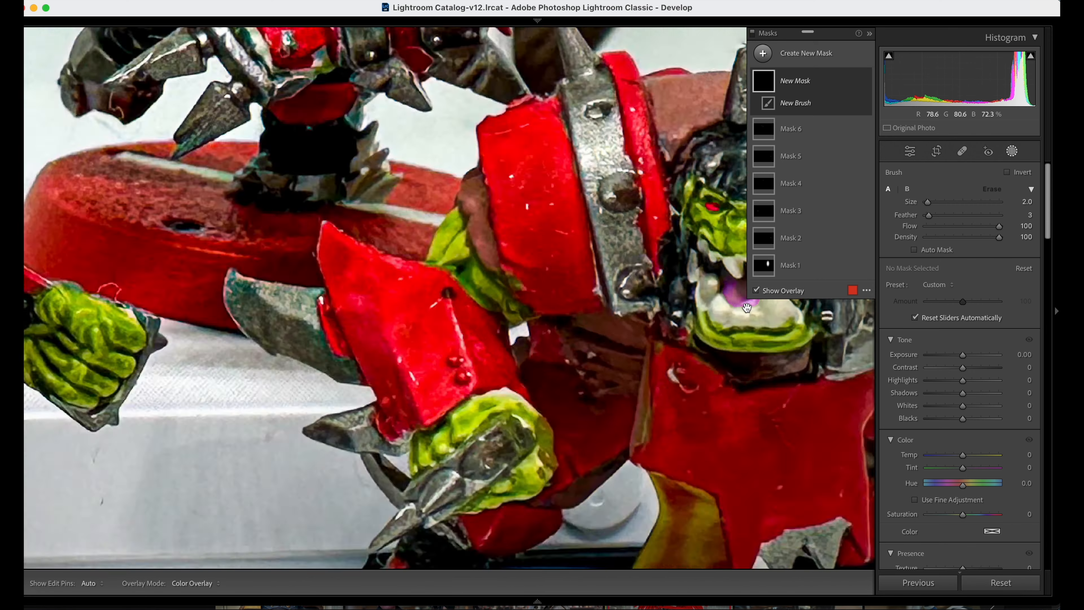
mouse_move(758, 320)
mouse_down()
mouse_move(600, 321)
mouse_move(555, 334)
mouse_up()
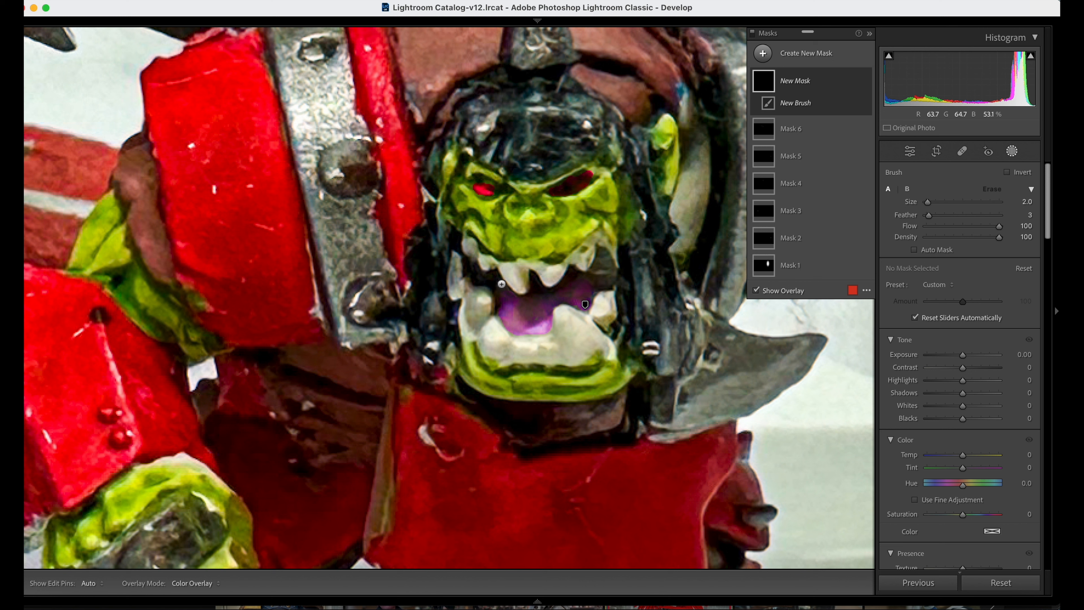
key(bracketright)
mouse_move(522, 289)
mouse_down()
mouse_move(506, 274)
mouse_move(519, 282)
mouse_move(511, 276)
mouse_move(558, 270)
mouse_move(542, 282)
mouse_move(592, 257)
mouse_up()
key(bracketleft)
mouse_move(596, 315)
mouse_down()
mouse_move(604, 296)
mouse_move(607, 310)
mouse_move(587, 307)
mouse_up()
Add the front-right orc's large lower teeth with brush size 5.0 and its remaining small teeth with size 4.0.
key(bracketright)
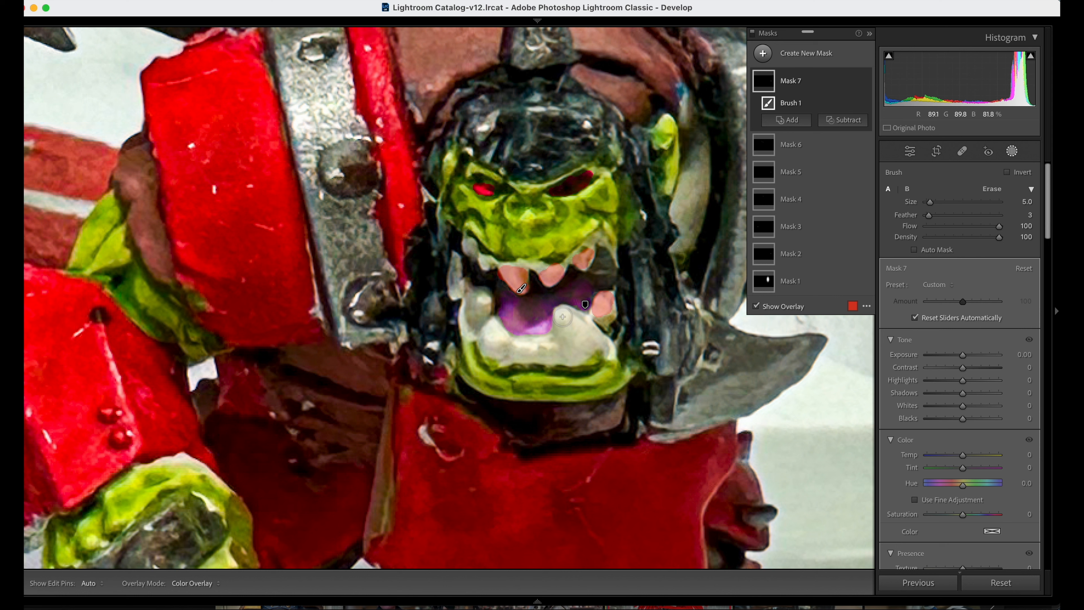
mouse_move(563, 316)
mouse_down()
mouse_move(590, 343)
mouse_move(567, 350)
mouse_move(562, 314)
mouse_move(557, 354)
mouse_move(498, 342)
mouse_move(493, 328)
mouse_move(491, 347)
mouse_move(552, 350)
mouse_move(504, 346)
mouse_move(478, 311)
mouse_move(481, 294)
mouse_move(476, 316)
mouse_up()
key(bracketleft)
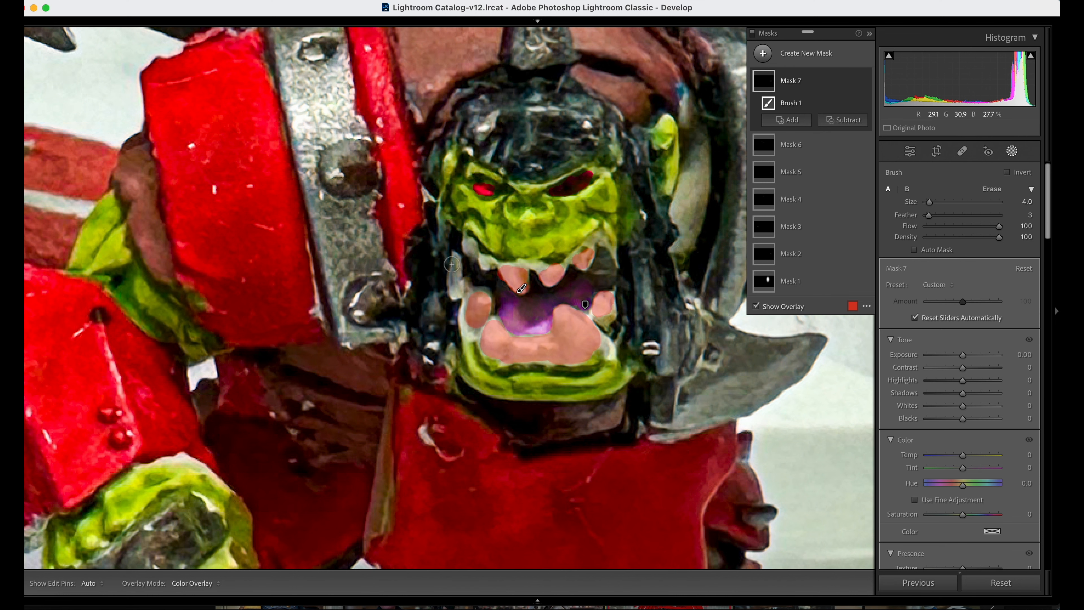
key(bracketleft)
mouse_move(470, 245)
mouse_down()
mouse_move(458, 236)
mouse_move(490, 269)
mouse_up()
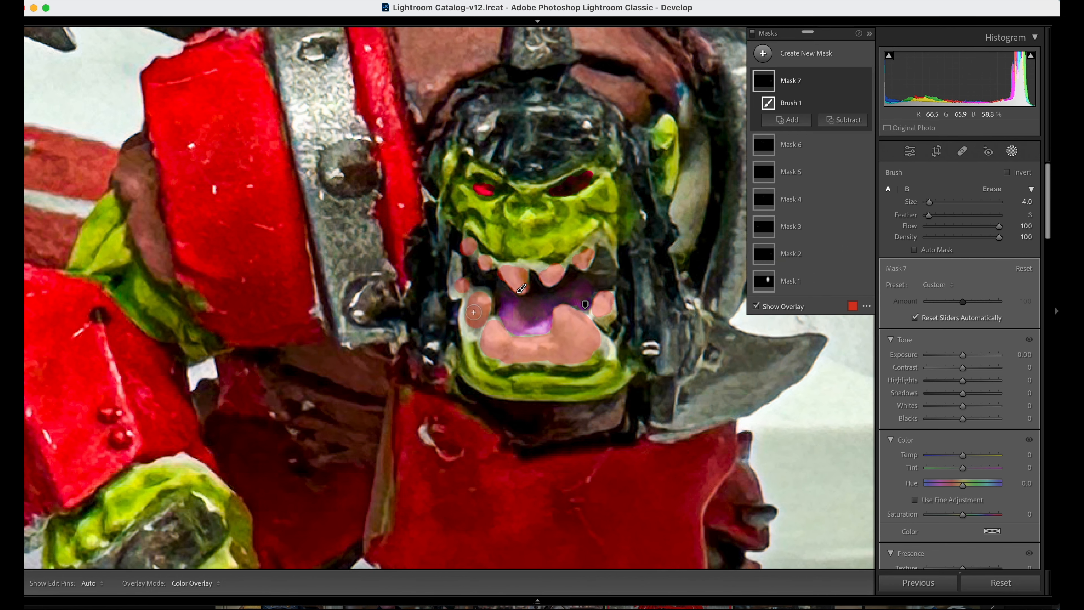
Reduce the brush size to 3.0 and add the front-left orc's two tusks to the teeth mask.
key(z)
key(z)
mouse_move(503, 244)
mouse_down()
mouse_move(506, 266)
mouse_move(487, 295)
mouse_move(499, 270)
mouse_move(497, 289)
mouse_up()
mouse_move(422, 305)
mouse_down()
mouse_move(399, 278)
mouse_move(427, 309)
mouse_move(378, 295)
mouse_move(381, 259)
mouse_move(375, 305)
mouse_move(358, 252)
mouse_move(357, 272)
mouse_up()
click(482, 273)
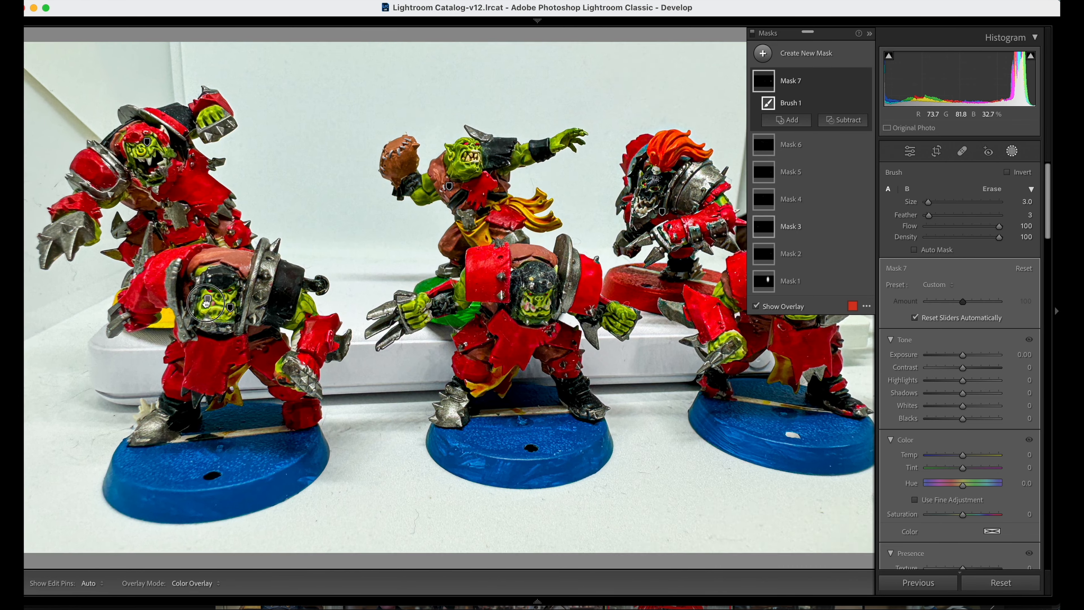
click(194, 319)
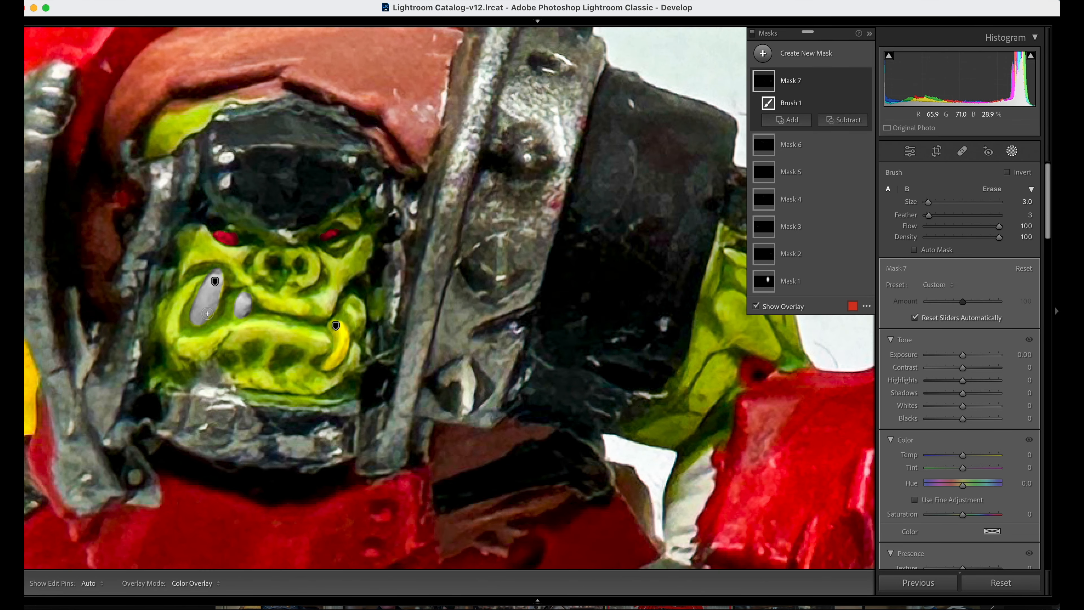
mouse_move(208, 312)
mouse_down()
mouse_move(199, 324)
mouse_move(207, 282)
mouse_move(209, 307)
mouse_move(245, 300)
mouse_move(243, 316)
mouse_up()
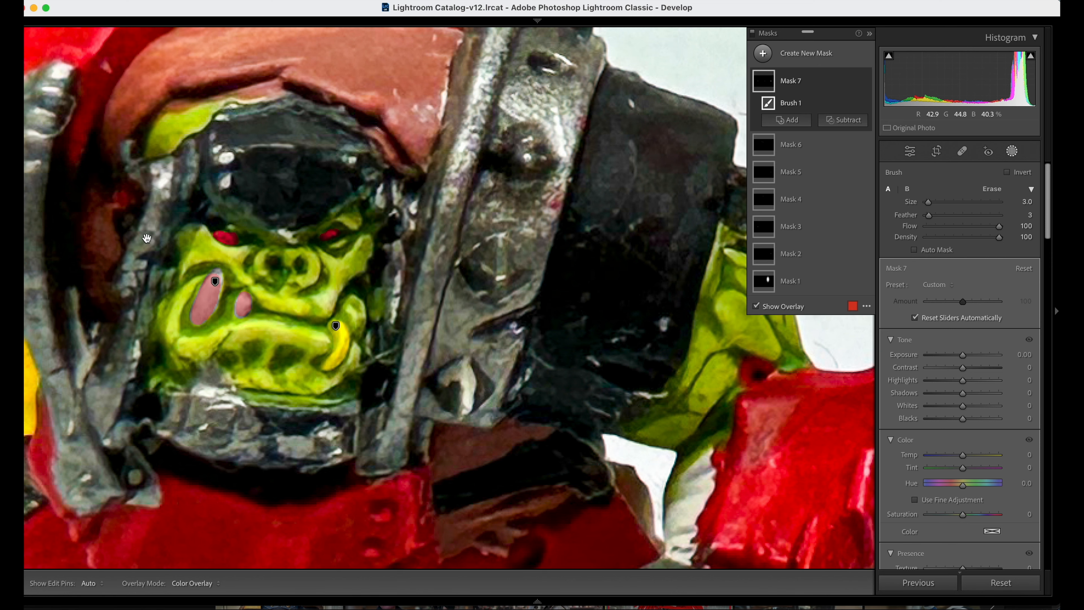
Add the back-left orc's teeth to the teeth mask, using brush size 3.0 and then 2.0 for the smaller ones.
key(z)
key(z)
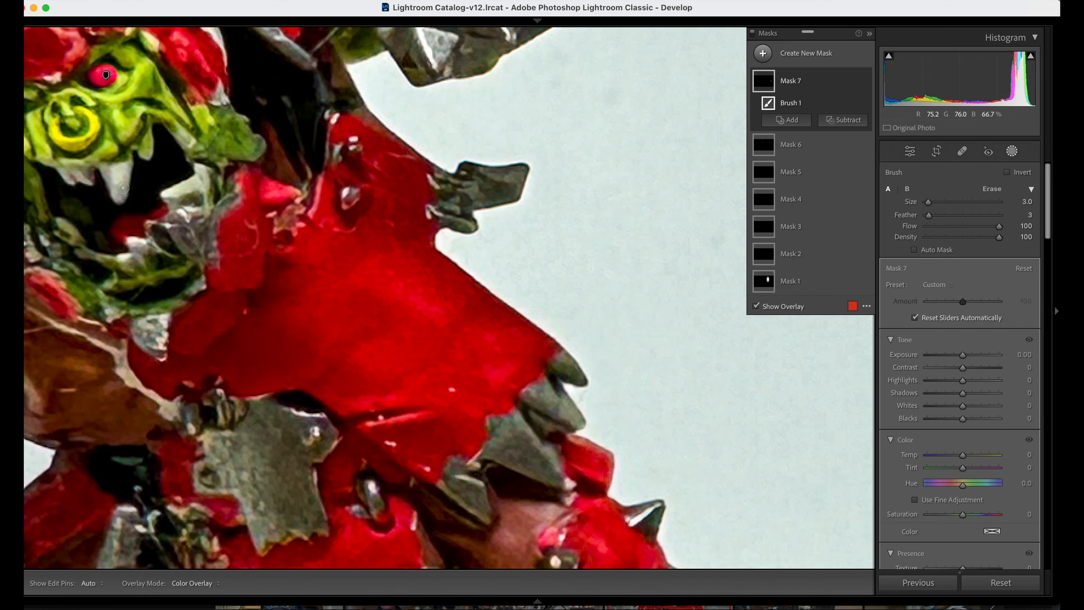
mouse_move(121, 197)
mouse_down()
mouse_move(111, 174)
mouse_move(122, 188)
mouse_move(119, 171)
mouse_move(64, 174)
mouse_move(78, 175)
mouse_up()
key(bracketleft)
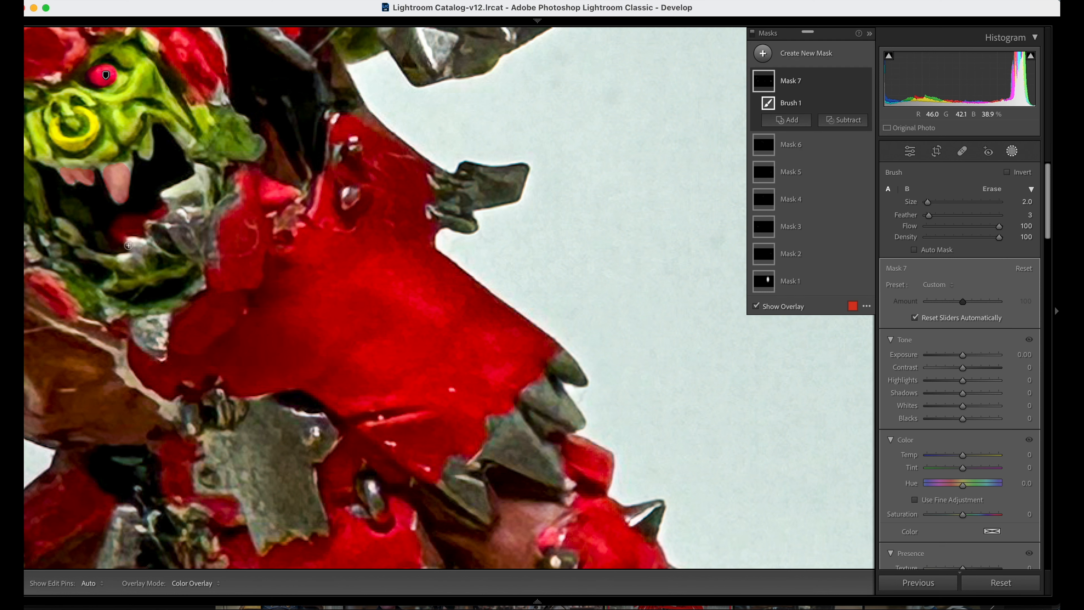
drag(132, 242, 137, 252)
mouse_move(147, 154)
mouse_down()
mouse_move(148, 140)
mouse_move(148, 156)
mouse_up()
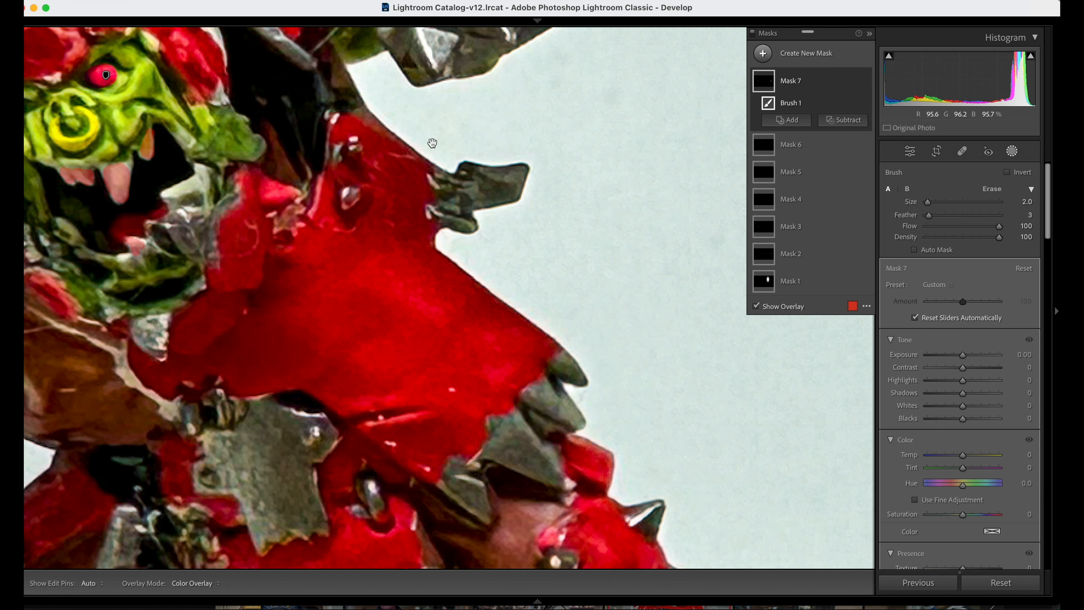
click(432, 144)
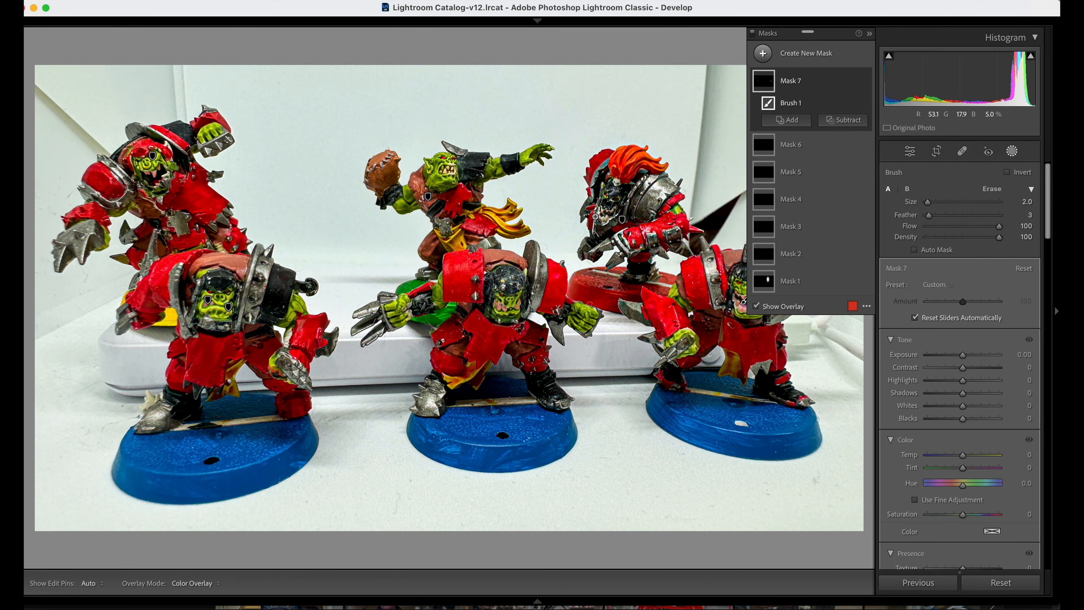
Add the upper and lower teeth of the orange-haired orc to the teeth mask, starting with brush size 4.0.
click(598, 218)
key(bracketright)
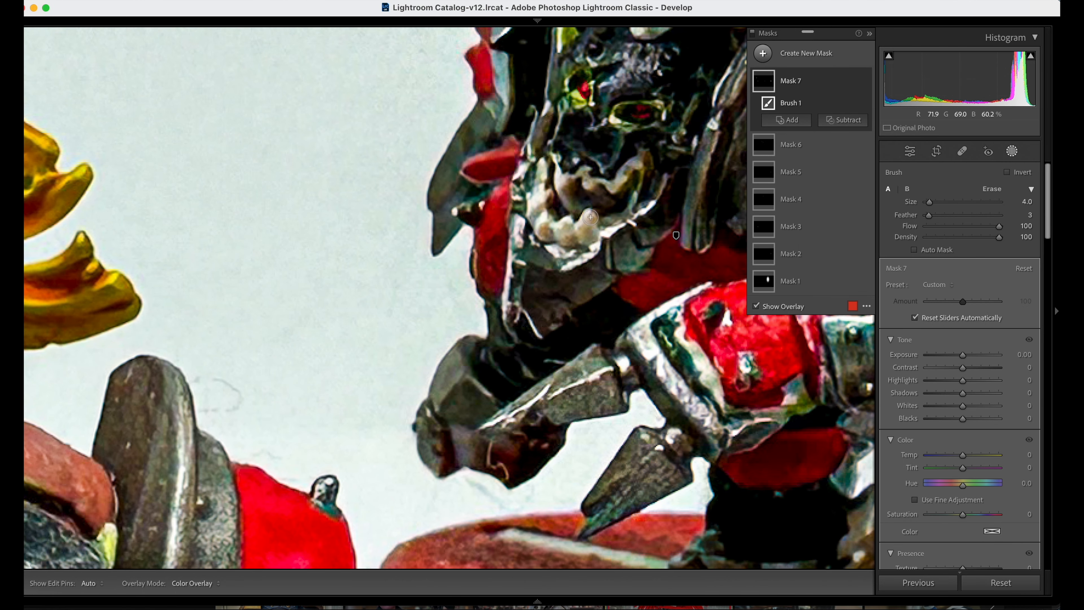
mouse_move(590, 218)
mouse_down()
mouse_move(587, 240)
mouse_move(583, 226)
mouse_move(565, 246)
mouse_move(565, 218)
mouse_move(563, 231)
mouse_move(539, 233)
mouse_move(540, 218)
mouse_move(553, 229)
mouse_move(535, 211)
mouse_move(537, 172)
mouse_up()
mouse_move(637, 164)
mouse_down()
mouse_move(615, 186)
mouse_move(583, 173)
mouse_move(560, 184)
mouse_move(566, 176)
mouse_up()
key(bracketleft)
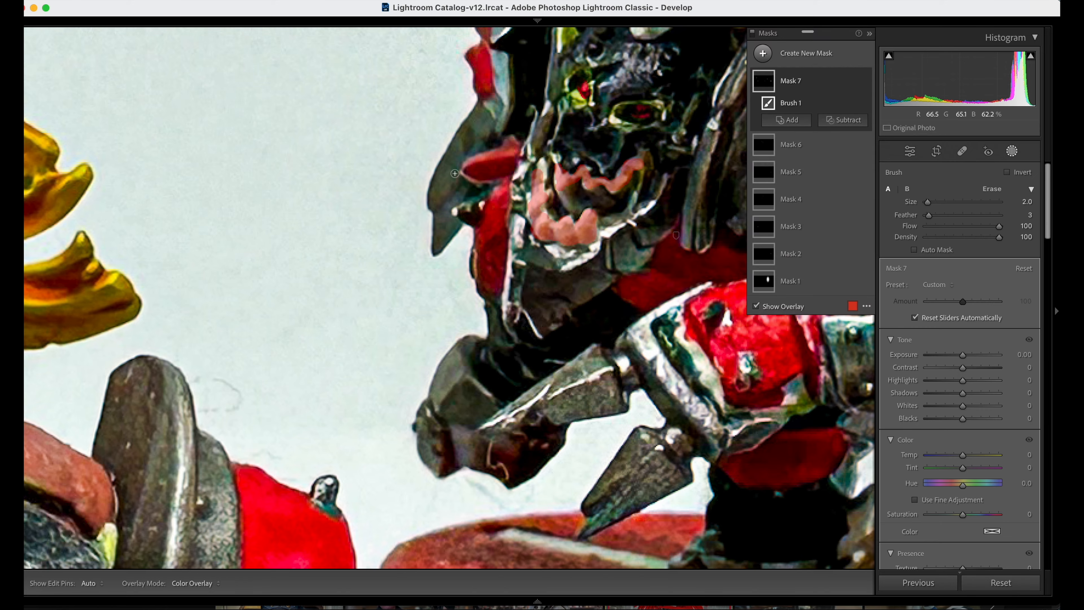
key(z)
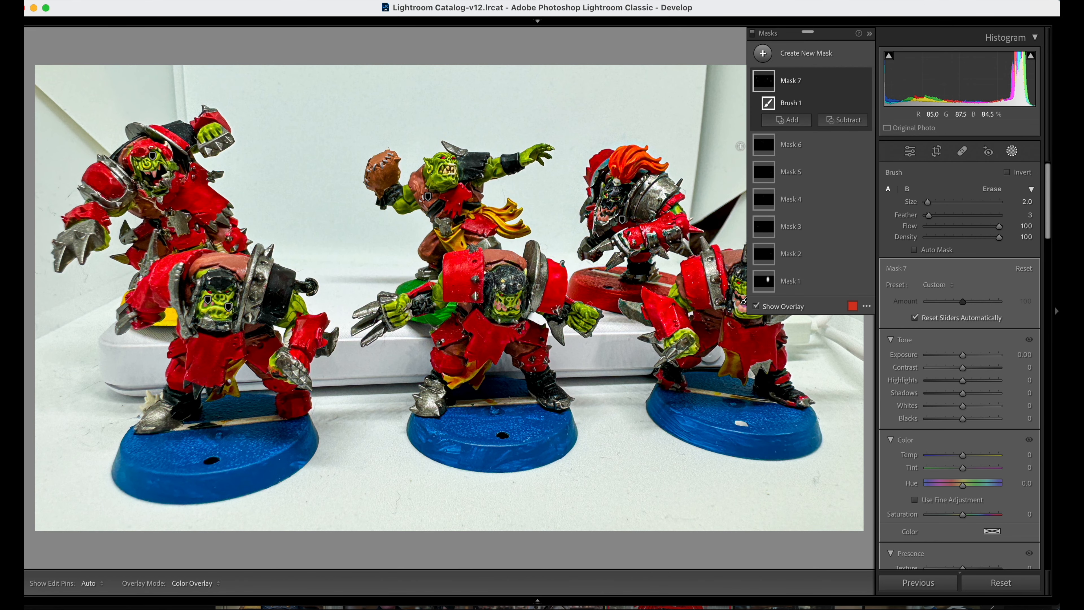
Hide the overlay and set the teeth mask's Temp to 43.
key(o)
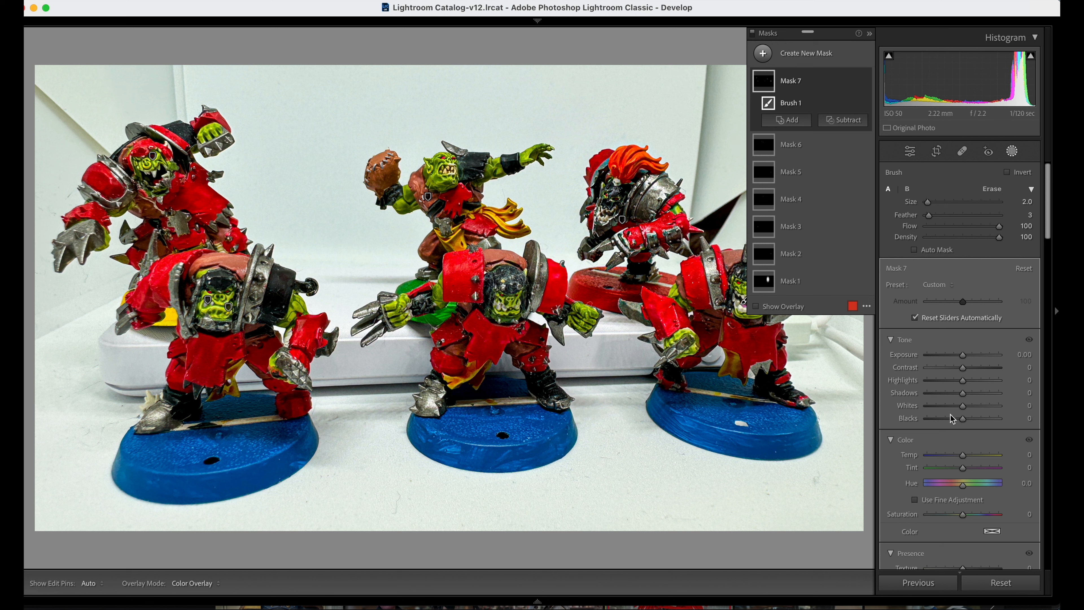
drag(962, 456, 981, 460)
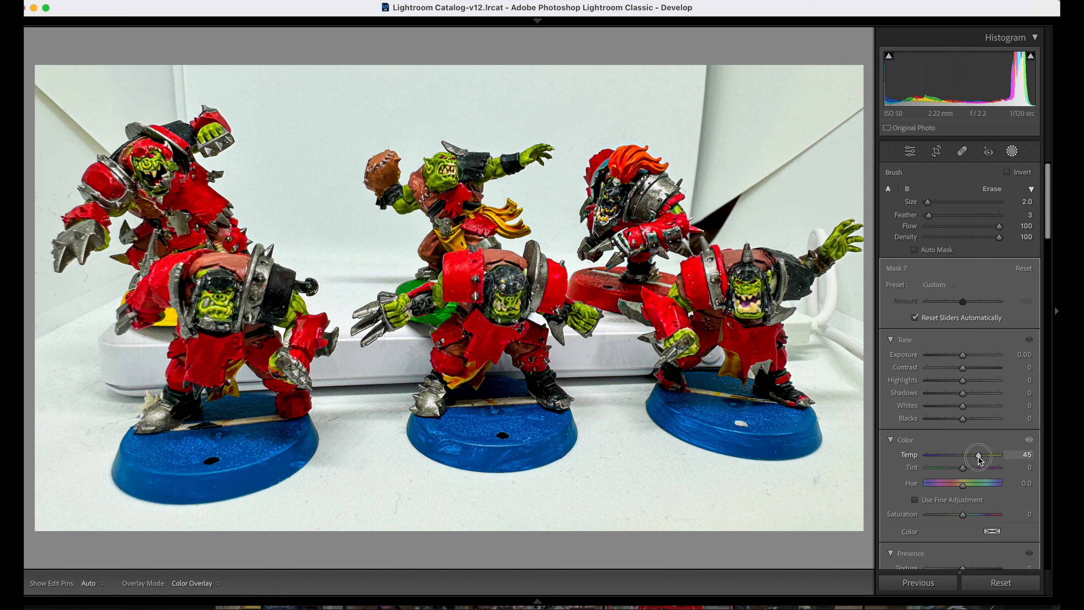
drag(979, 460, 979, 460)
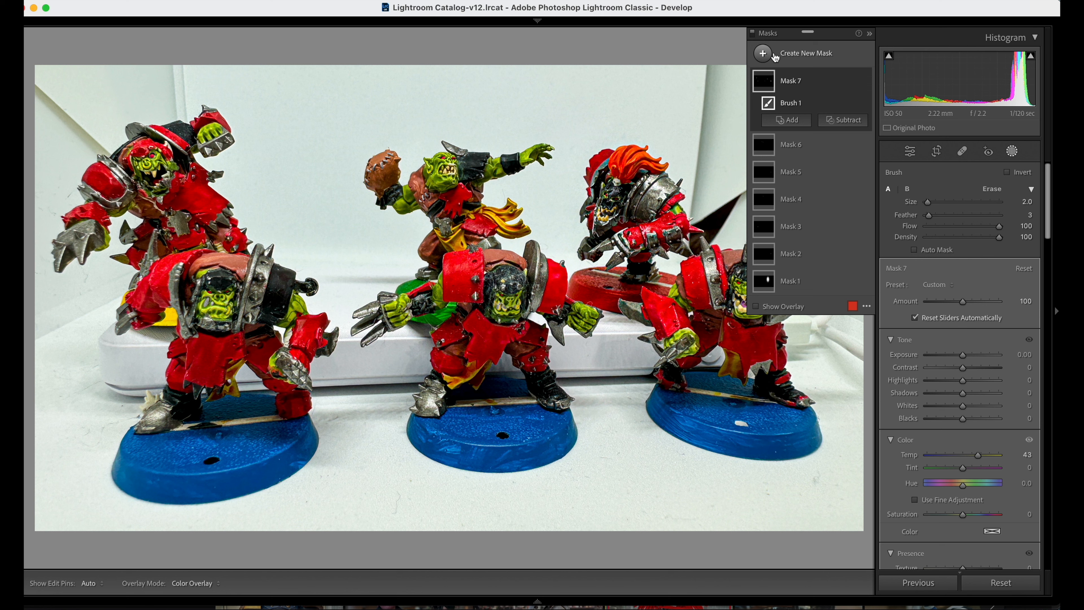
Create a Select Subject mask of the miniatures and invert it to cover the background.
click(760, 56)
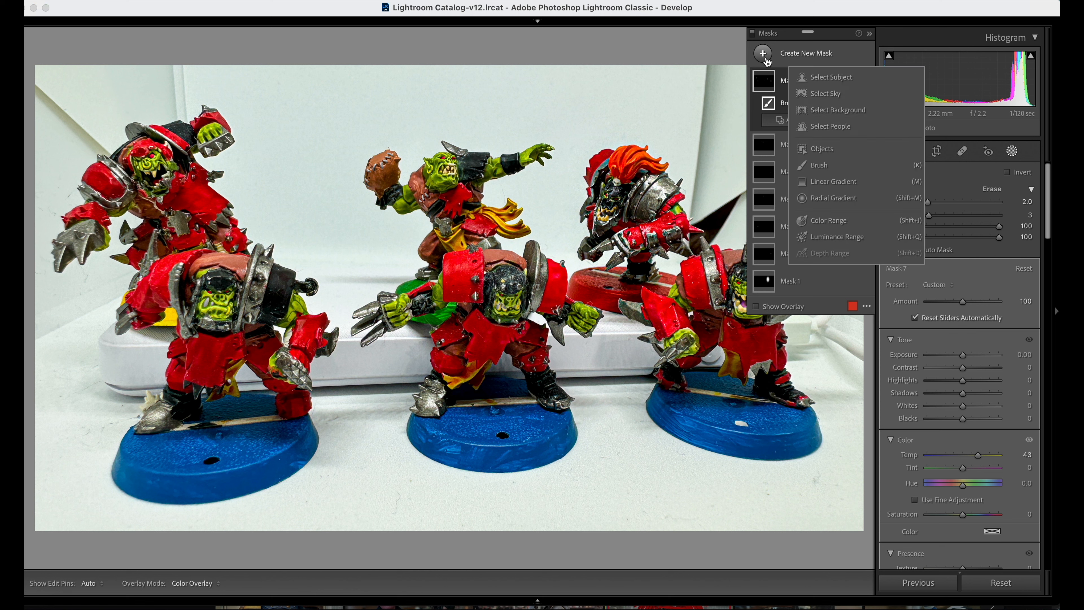
click(829, 78)
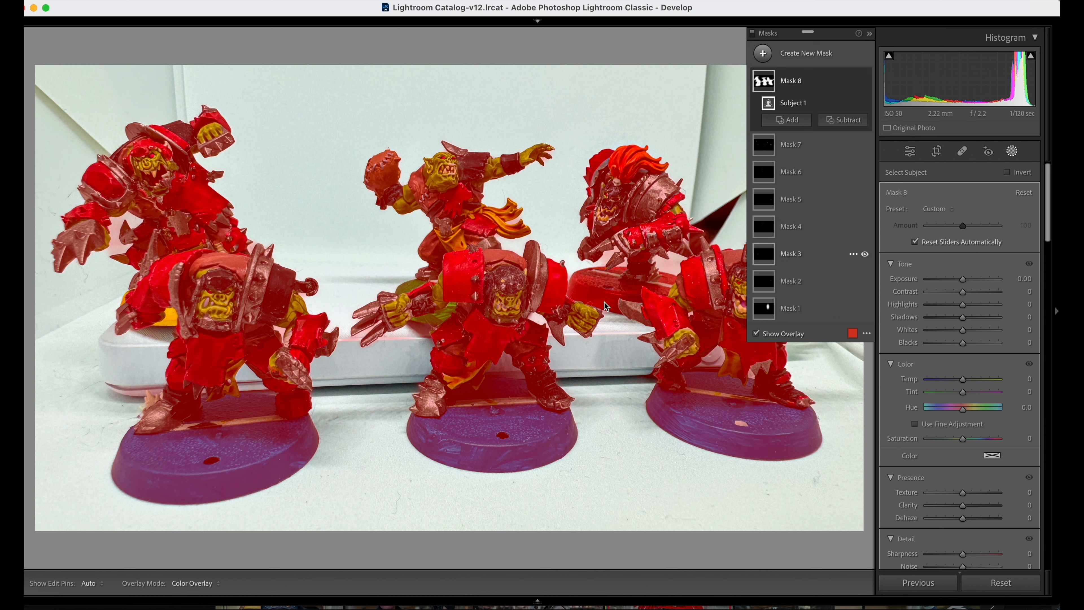
click(1009, 173)
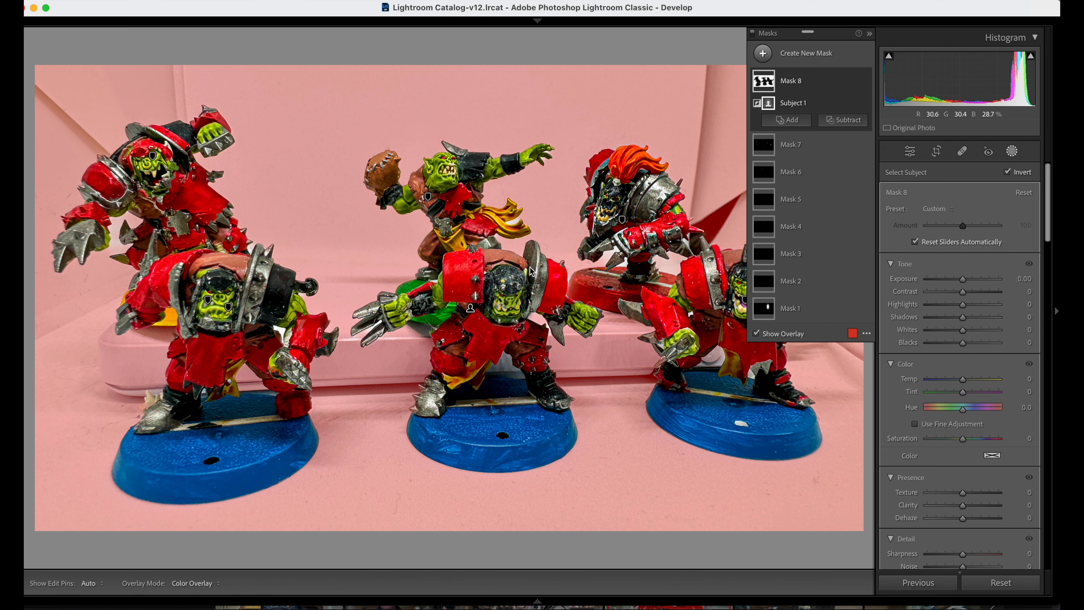
Hide the overlay and set the background mask's Saturation to -43 and Whites to 61.
key(o)
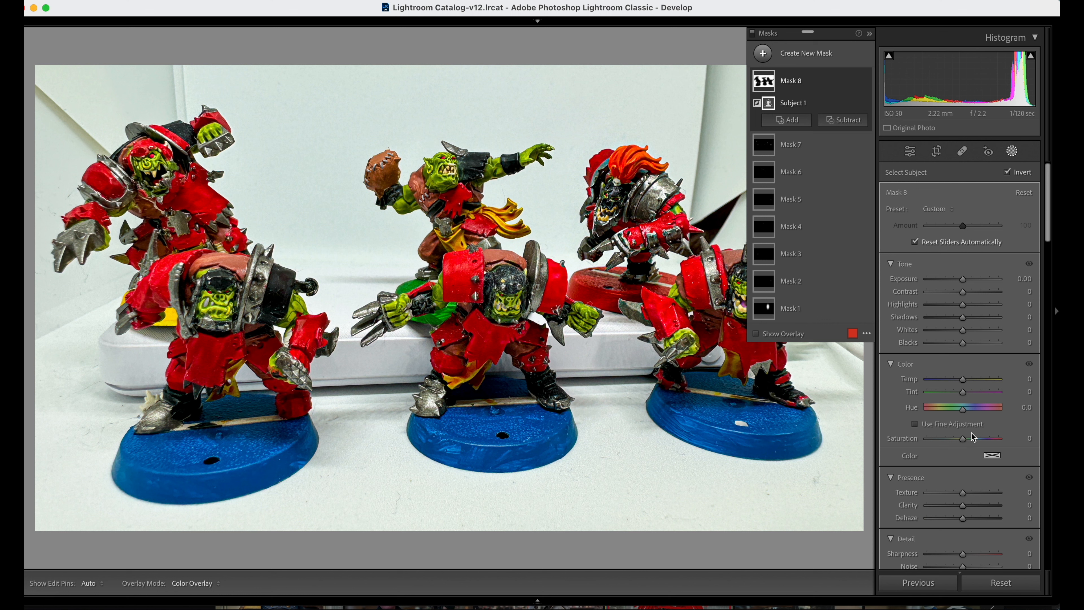
click(963, 442)
drag(962, 442, 948, 444)
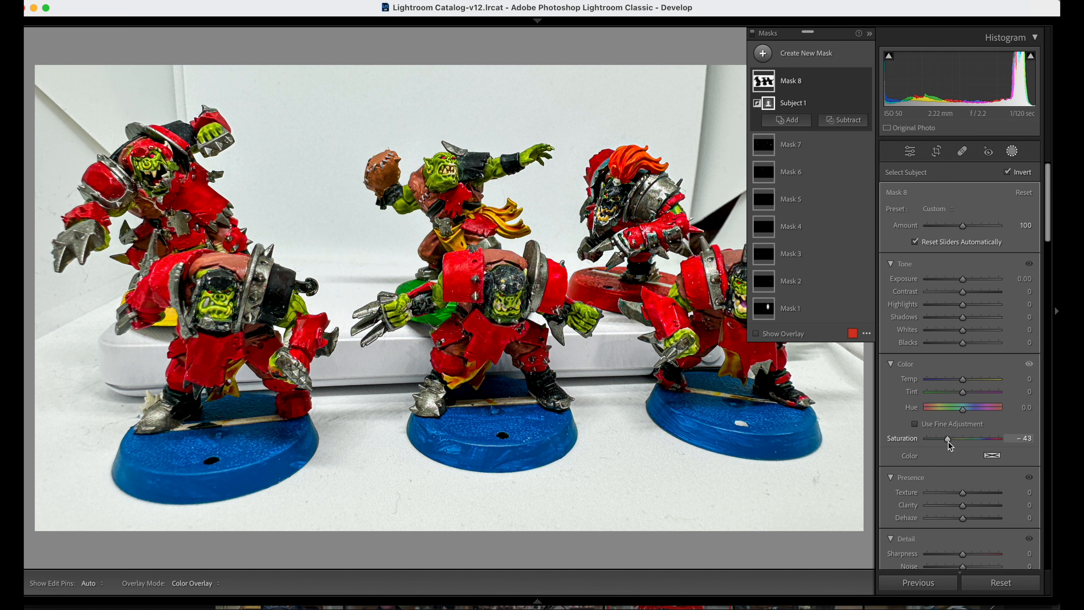
drag(964, 332, 987, 335)
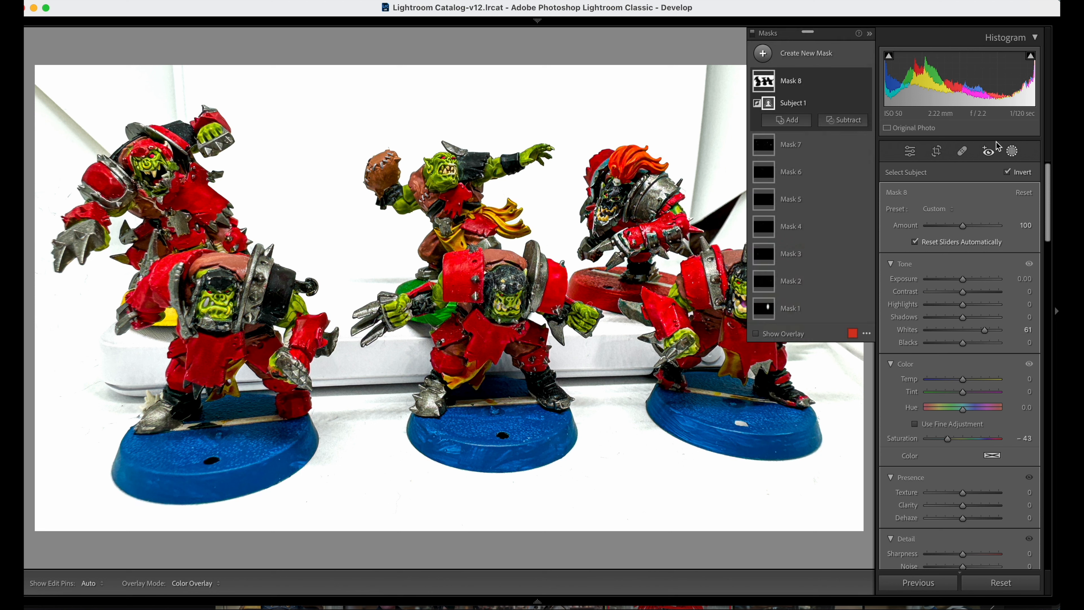
Close the masking tool and compare the photo before and after side by side, returning to the single view.
click(1014, 151)
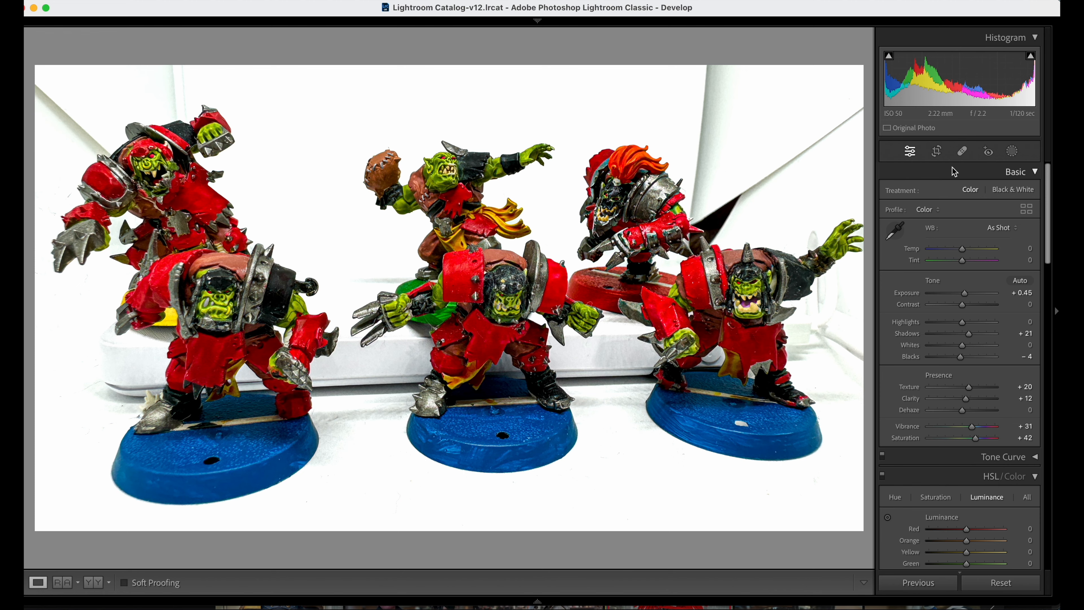
key(y)
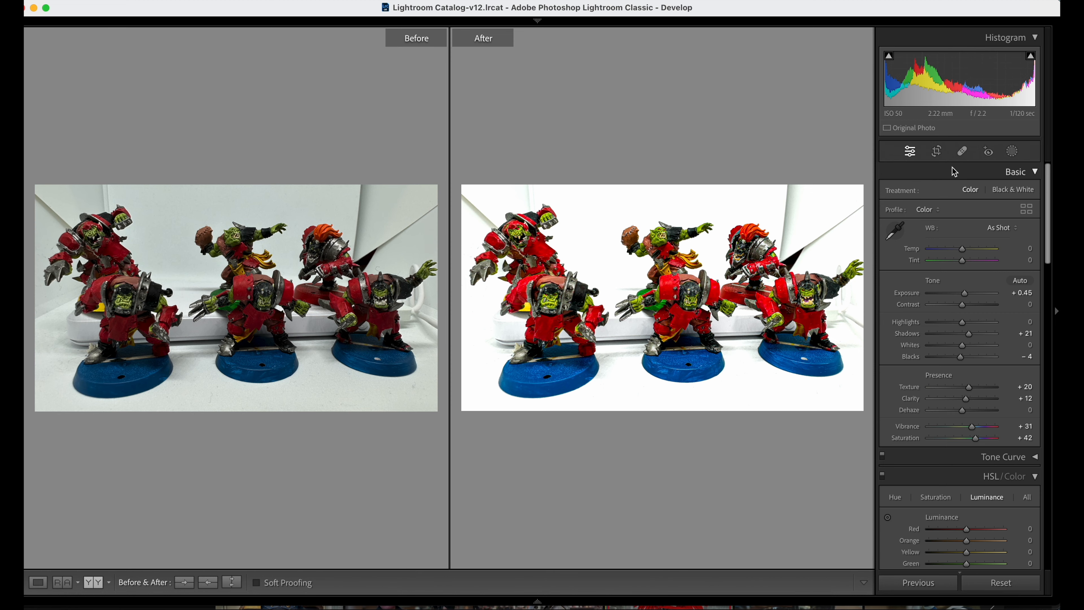
key(y)
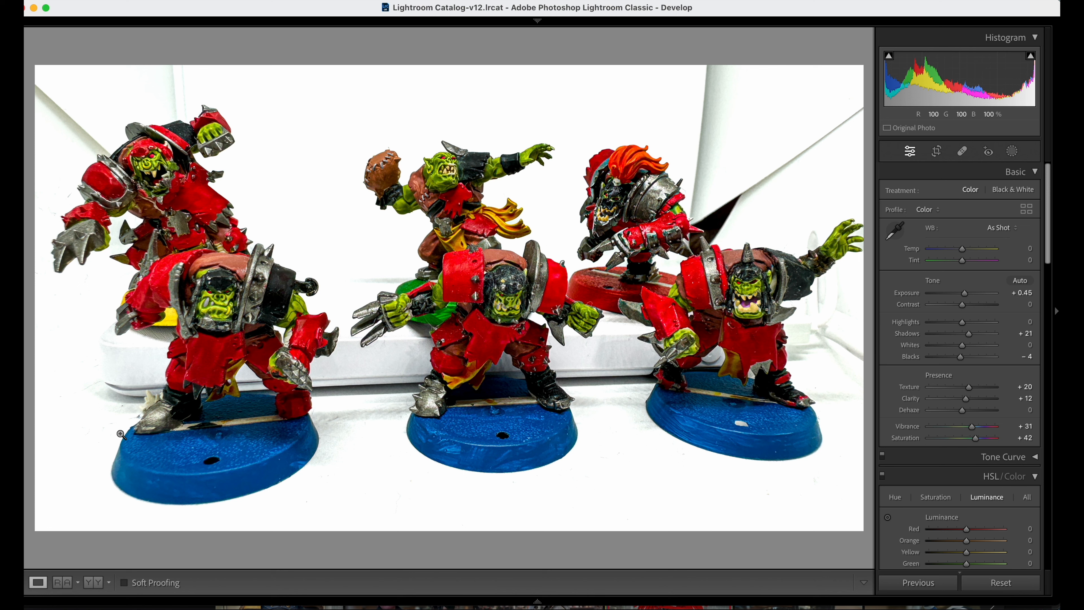
Heal the pale spot on the right blue base and the dark holes on the middle and left bases, and close the Healing tool.
click(962, 152)
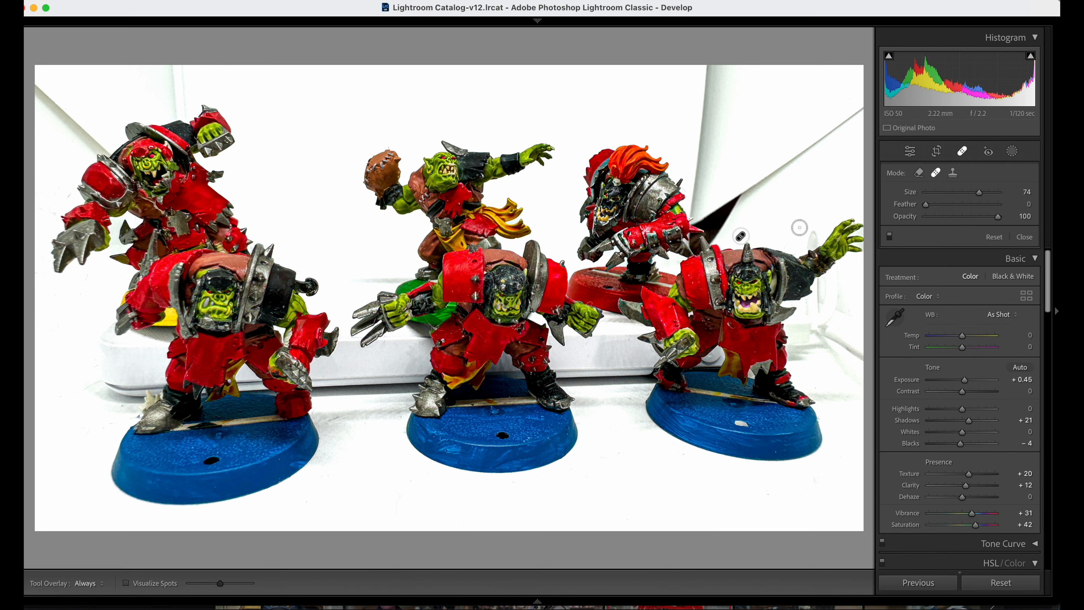
click(741, 423)
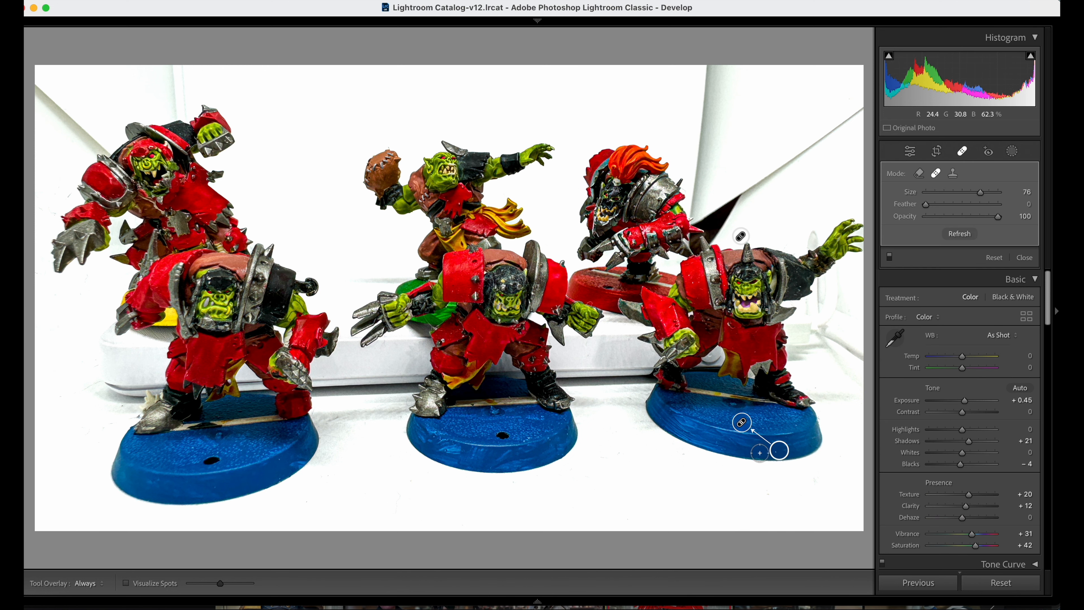
click(502, 435)
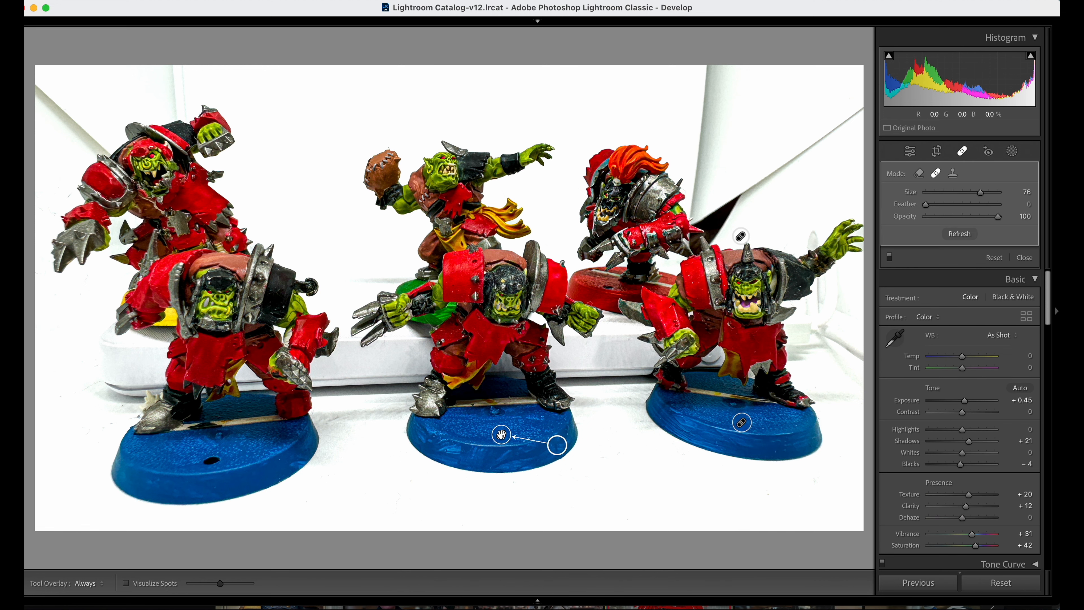
click(211, 459)
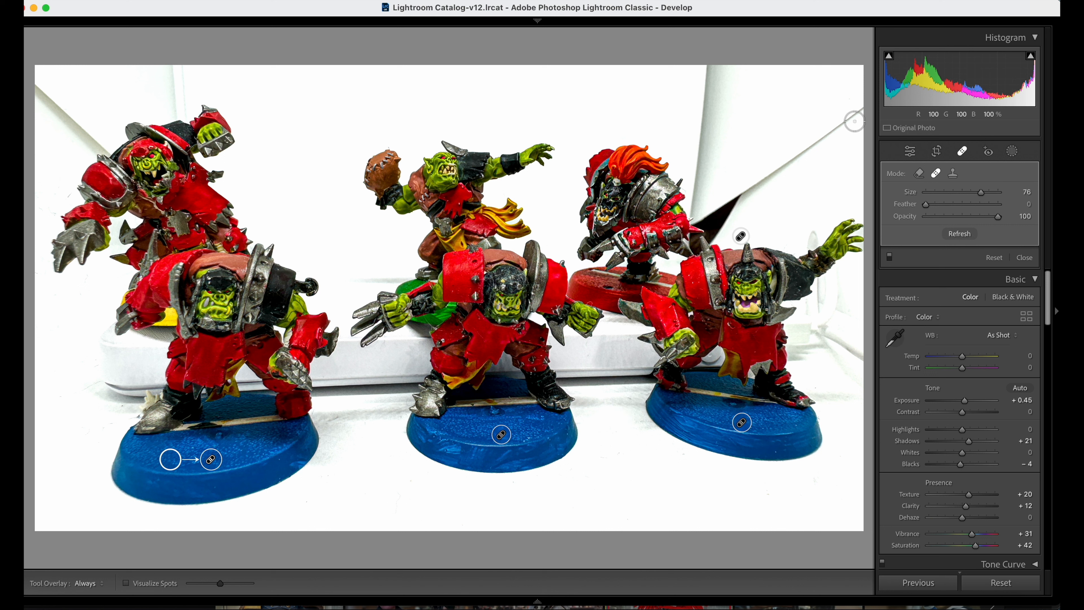
key(Escape)
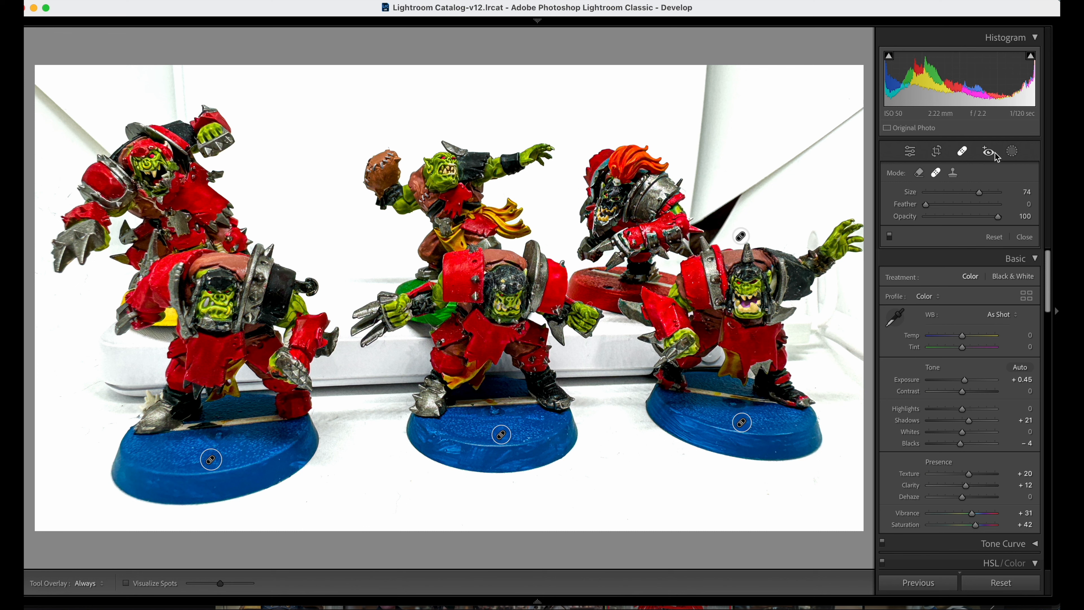
click(963, 150)
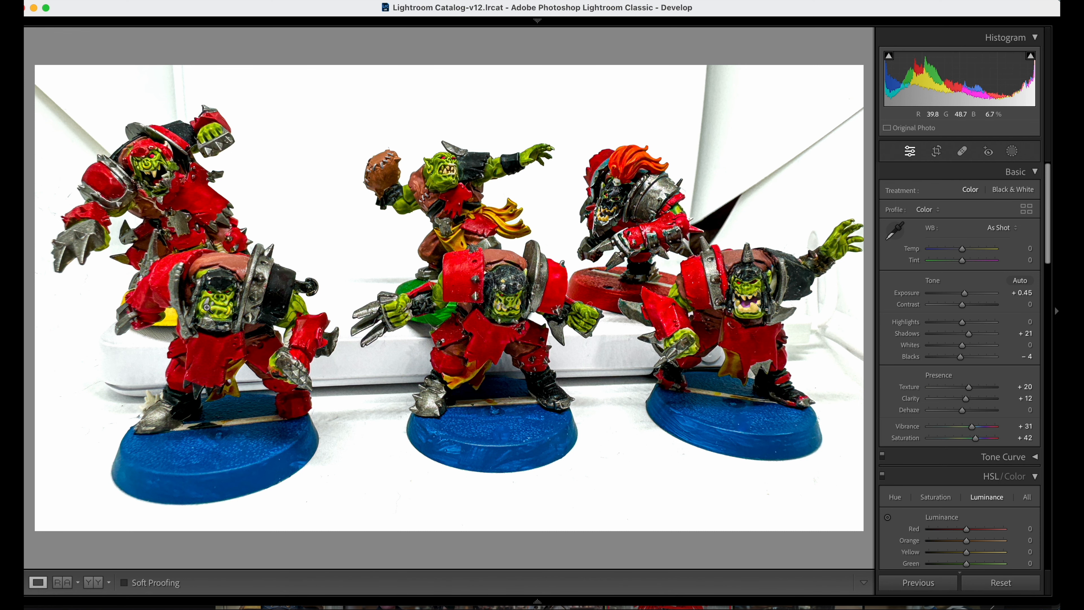
Create a new brush mask at size 5.0 and paint over the large grey tusk of the front-left orc.
click(207, 307)
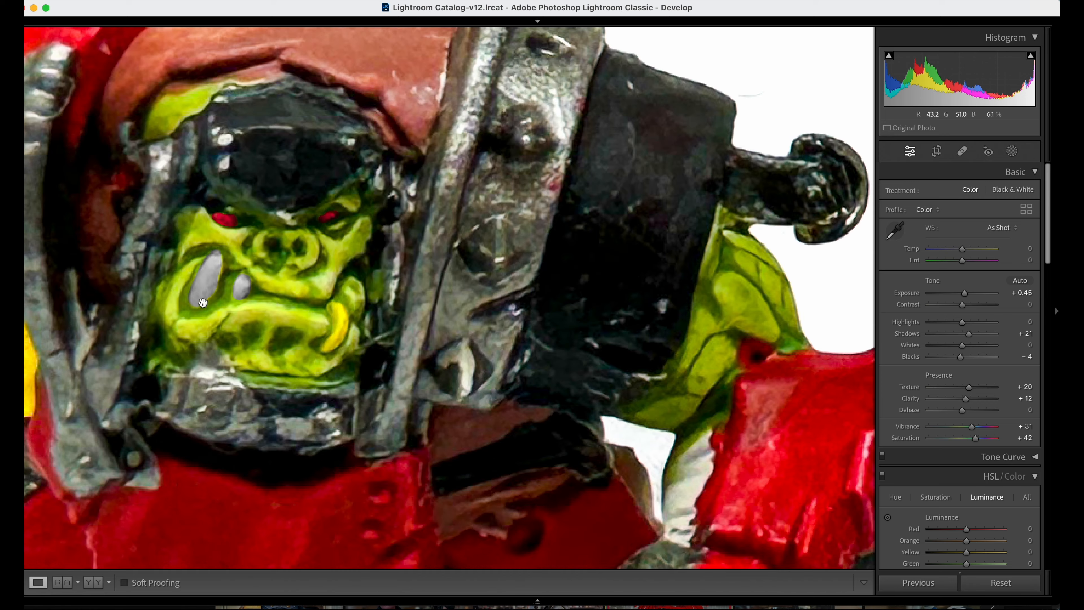
click(1013, 151)
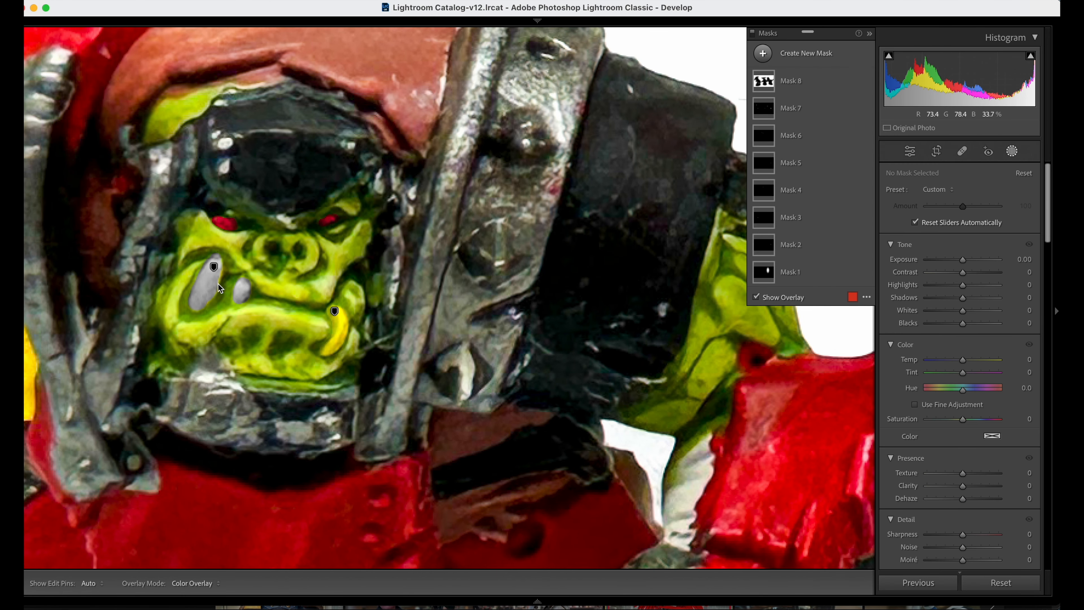
click(763, 53)
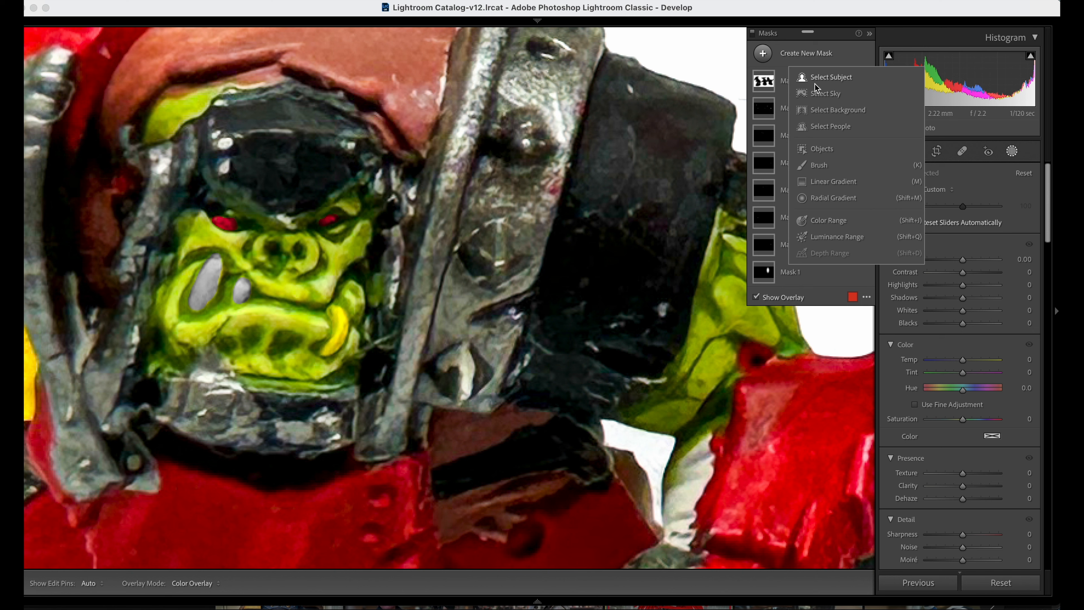
click(819, 165)
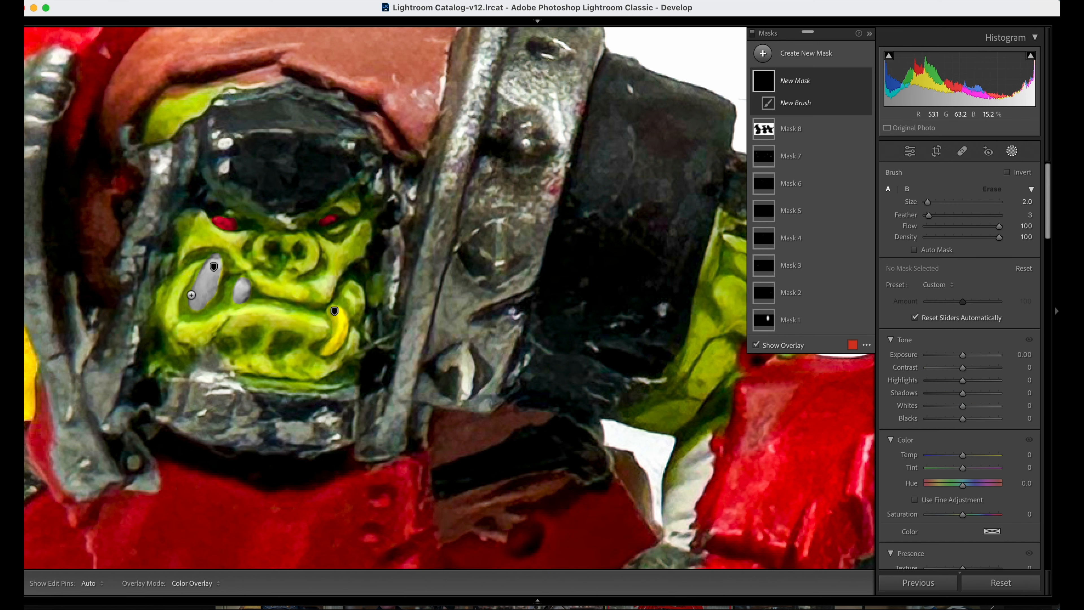
scroll(191, 295, up, 3)
mouse_move(198, 300)
mouse_down()
mouse_move(213, 268)
mouse_move(205, 296)
mouse_up()
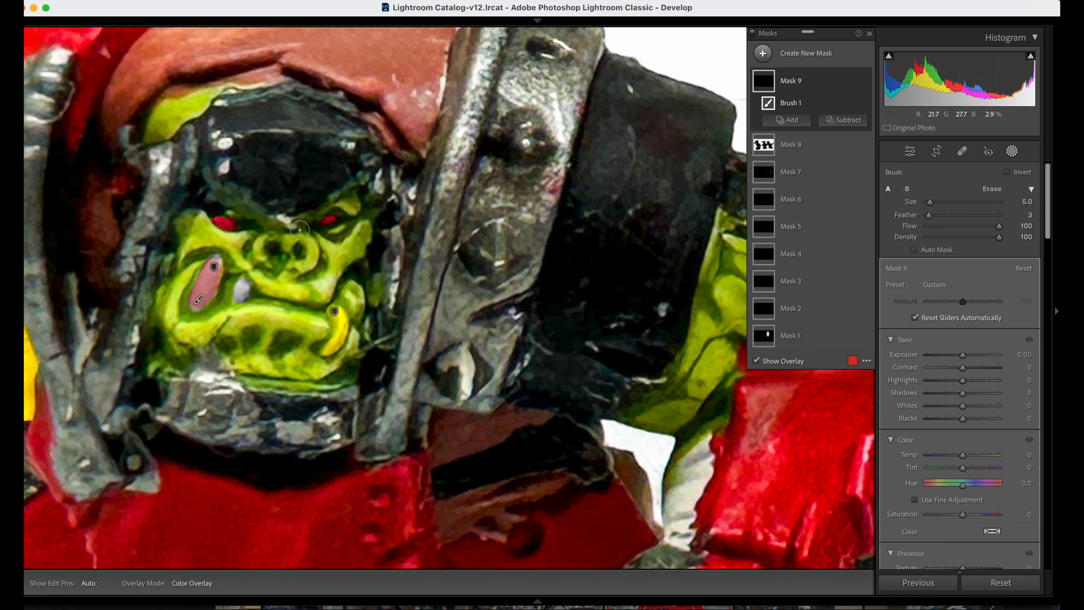
Hide the overlay, set the tusk mask's Temp to 64, Tint to 22 and Saturation to 52, and return to the whole photo.
key(o)
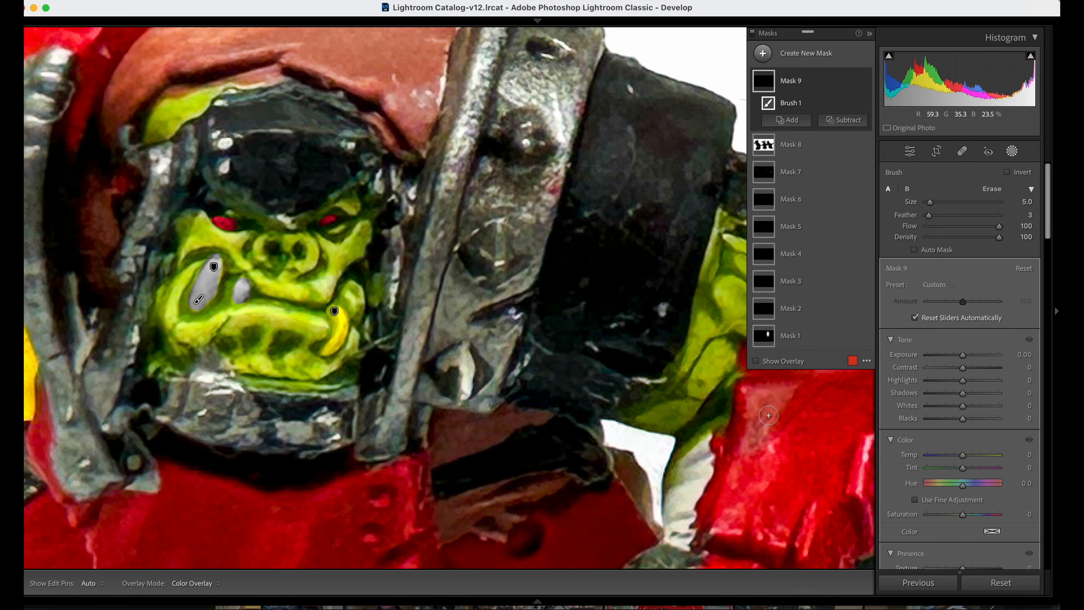
drag(963, 455, 1000, 455)
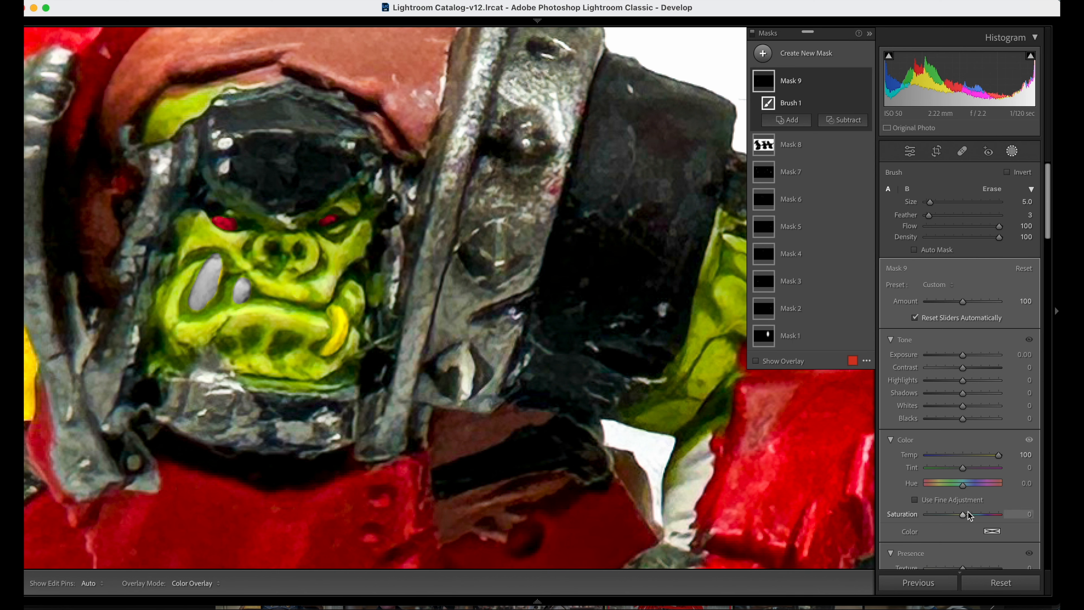
drag(970, 515, 985, 519)
drag(964, 470, 986, 456)
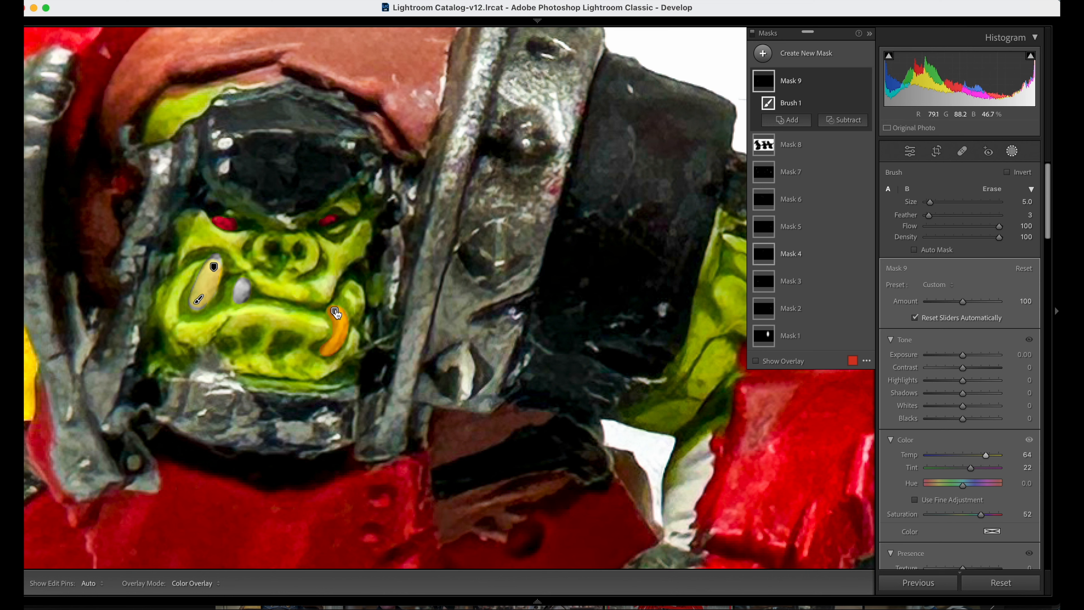
click(1011, 151)
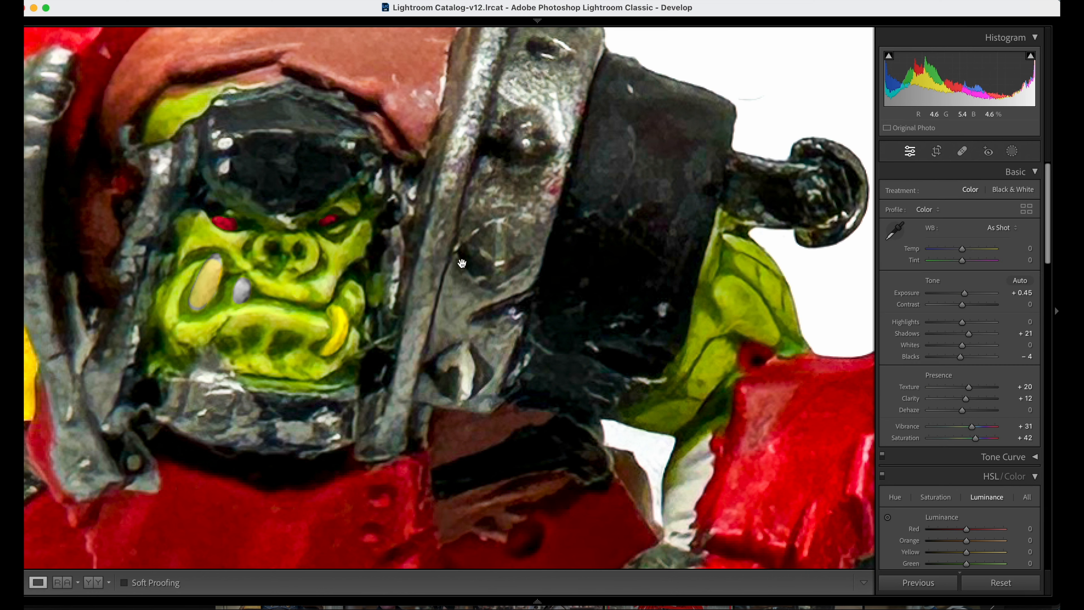
click(462, 263)
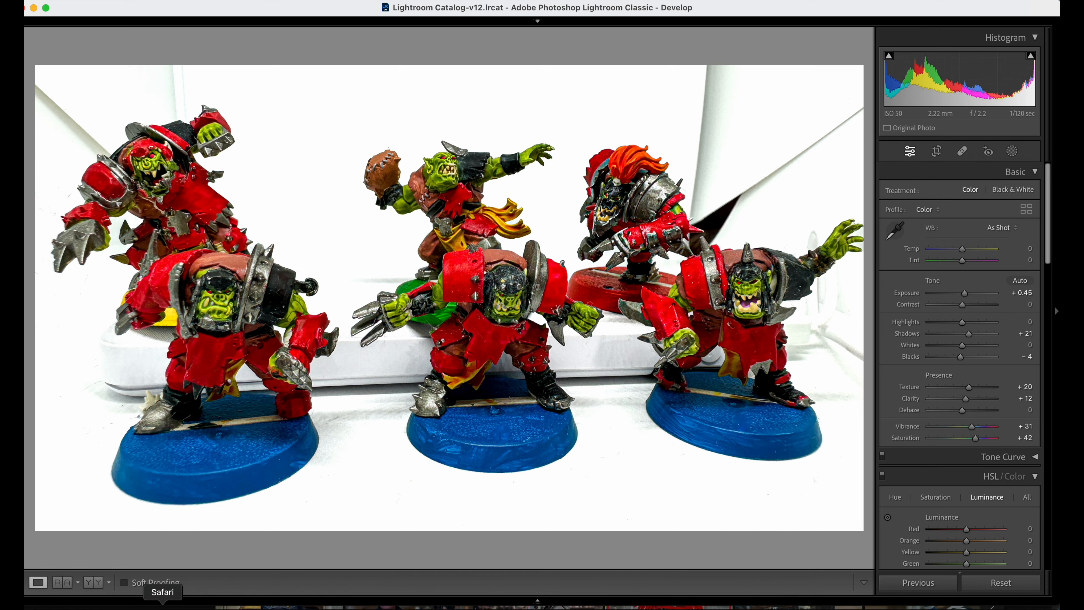
Switch to Safari and look through the Nardio YouTube channel's home page and its Shorts.
click(165, 606)
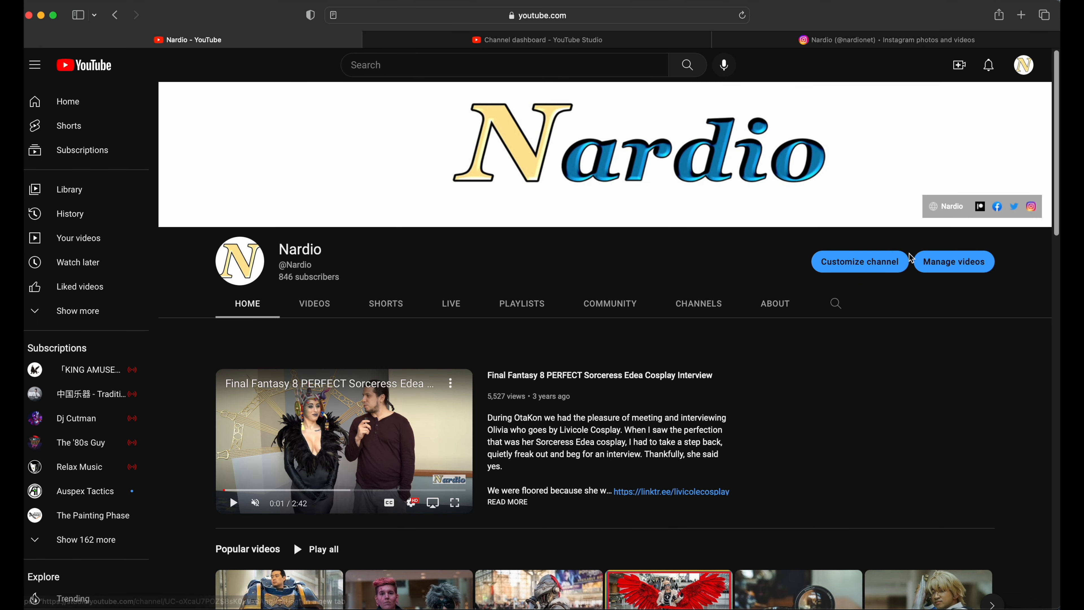
scroll(340, 299, down, 1)
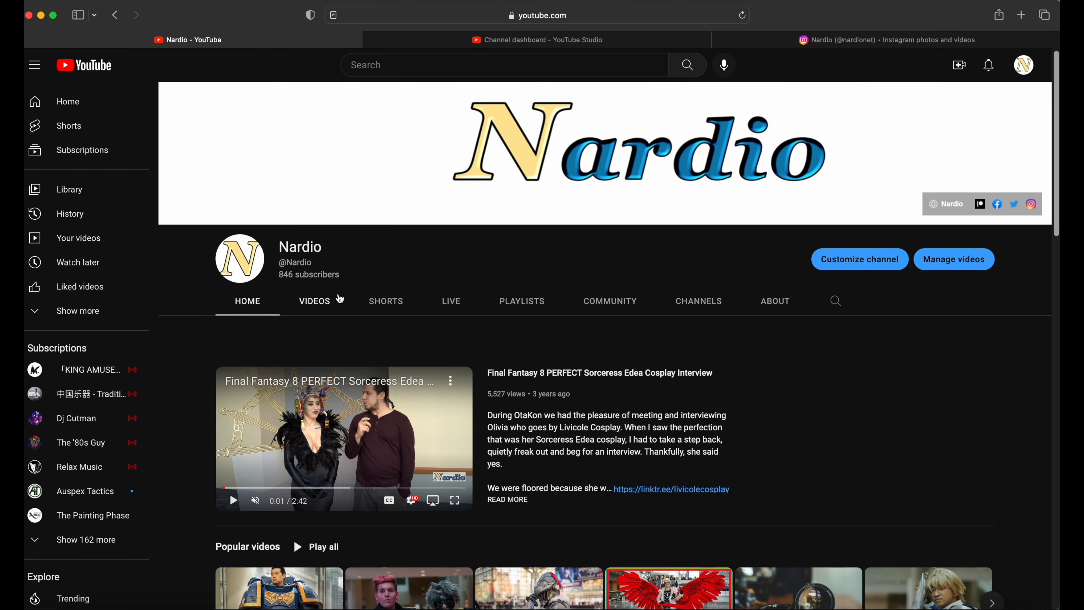
scroll(342, 294, down, 5)
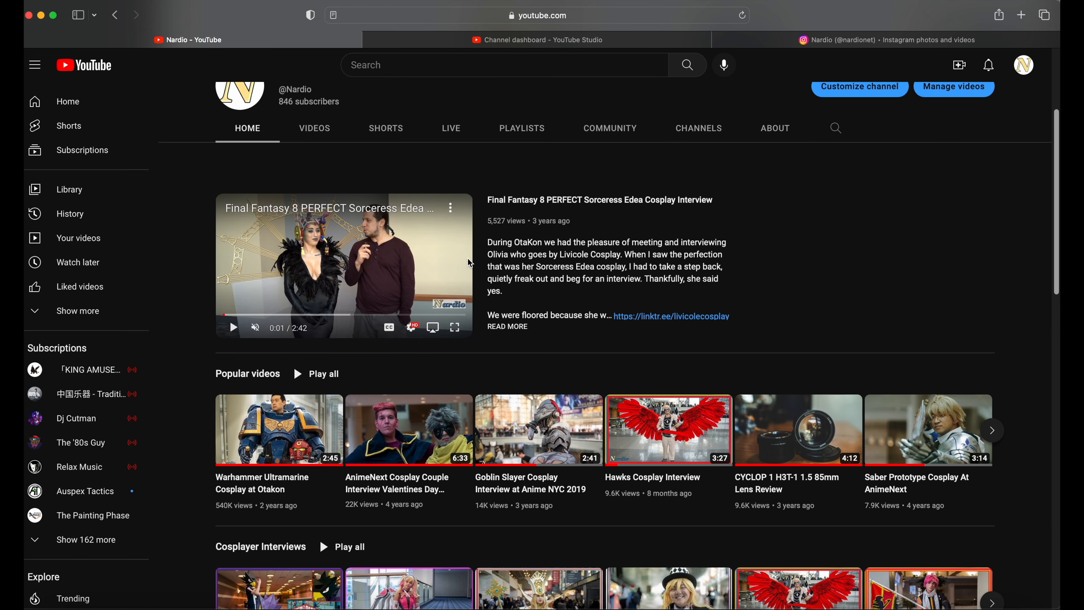
scroll(617, 367, down, 5)
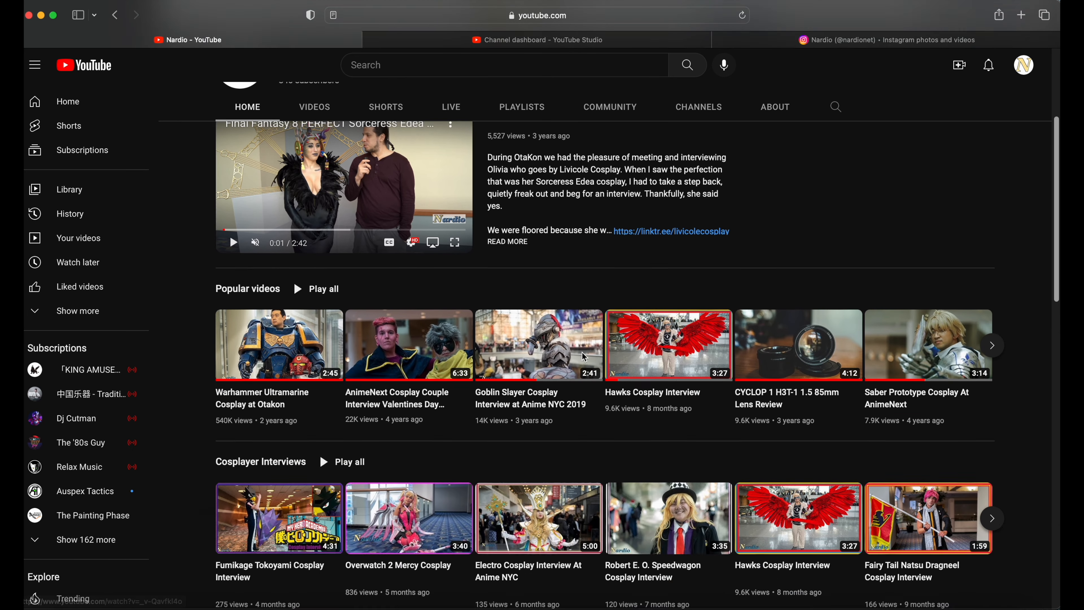
scroll(584, 355, up, 10)
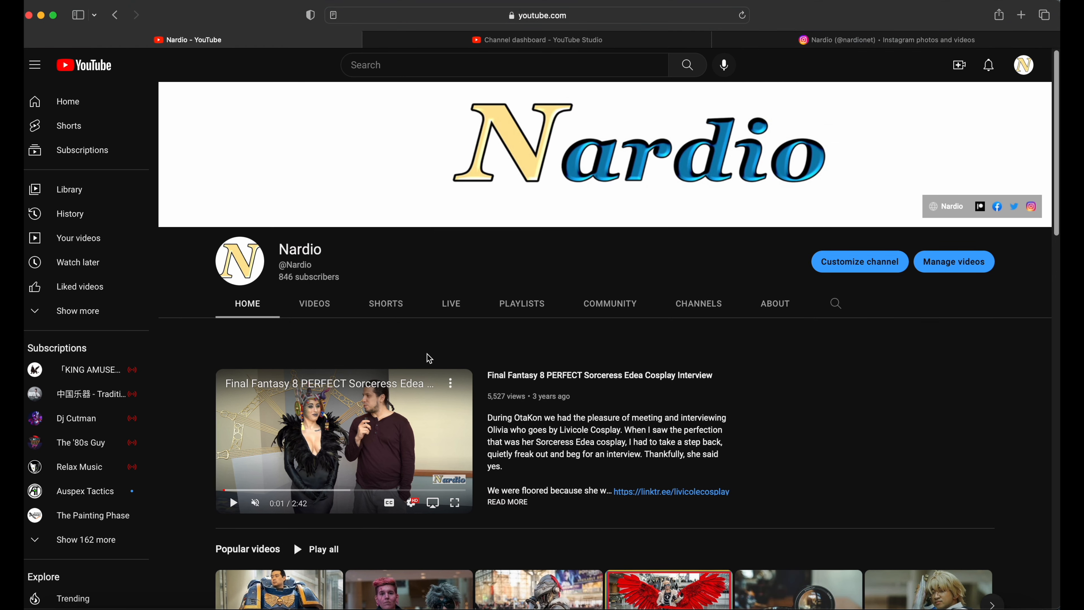
click(385, 305)
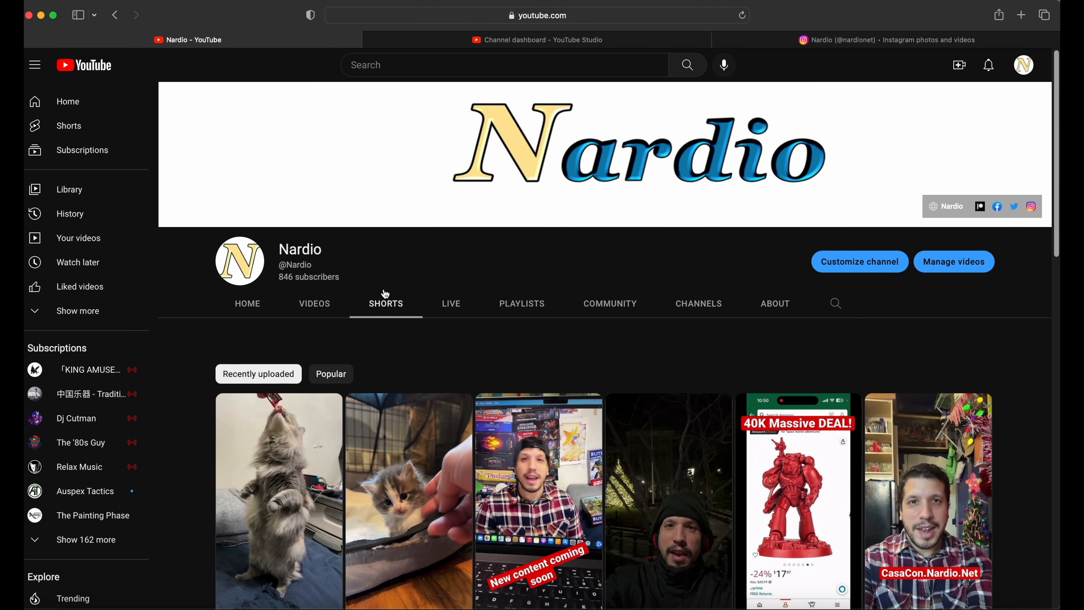
Open the Nardio Instagram profile and browse down through its posts.
click(787, 44)
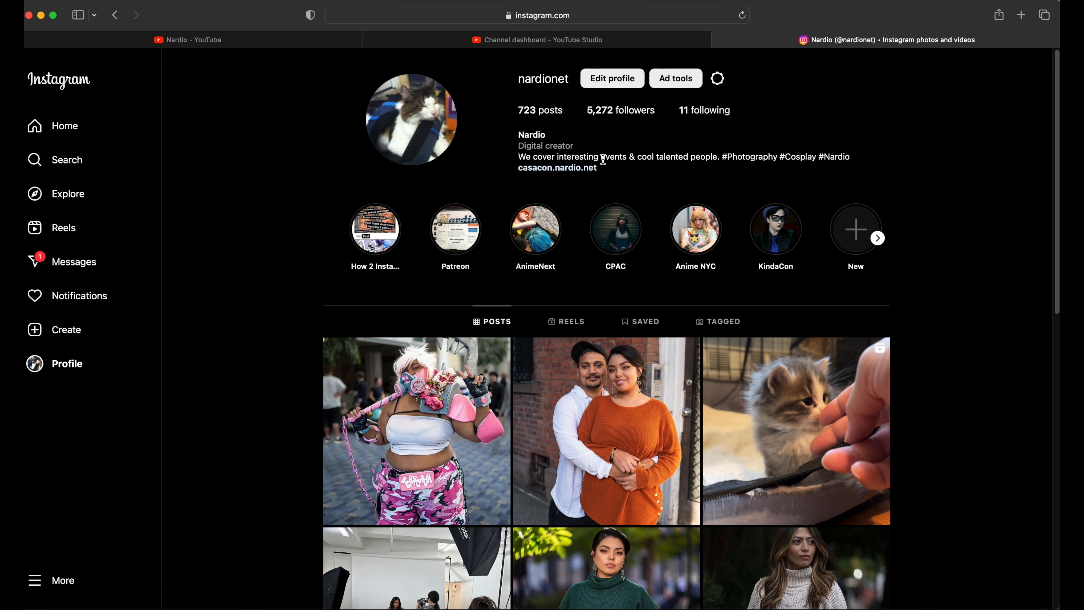
scroll(604, 160, down, 15)
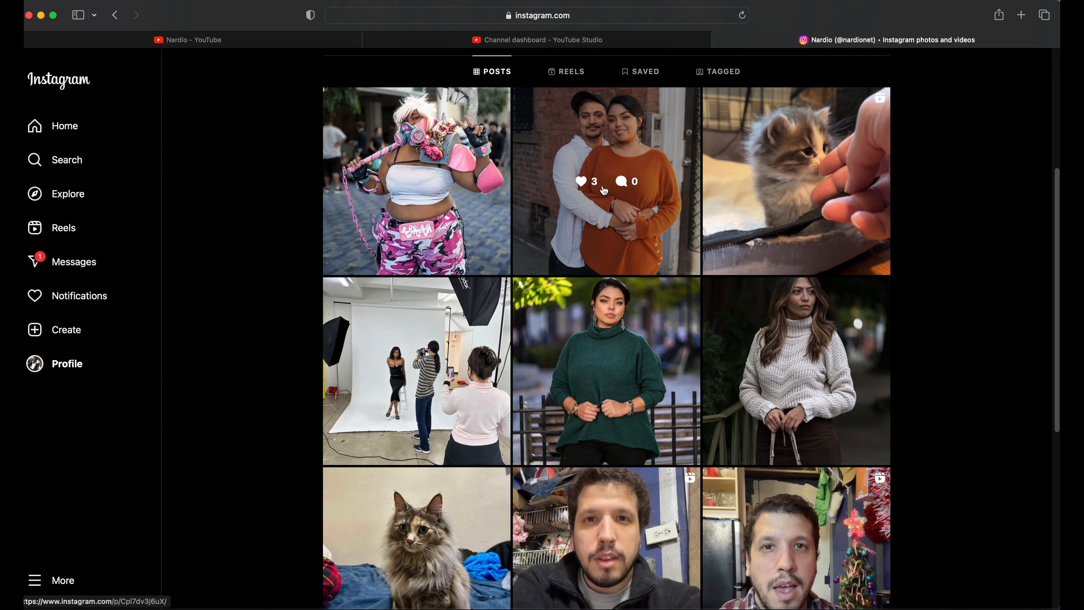
scroll(604, 191, down, 20)
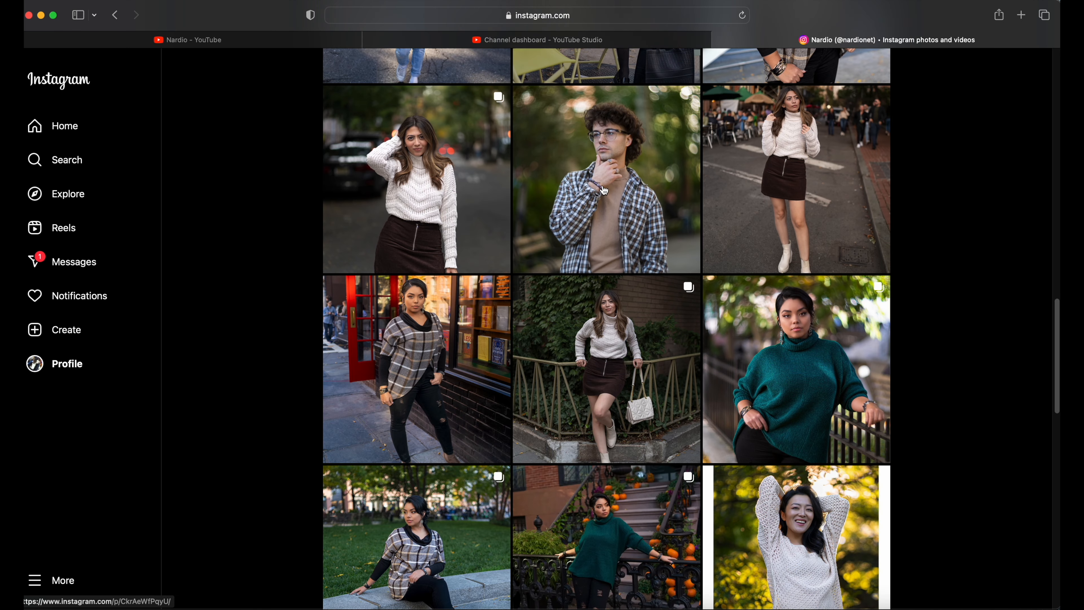
scroll(603, 191, down, 14)
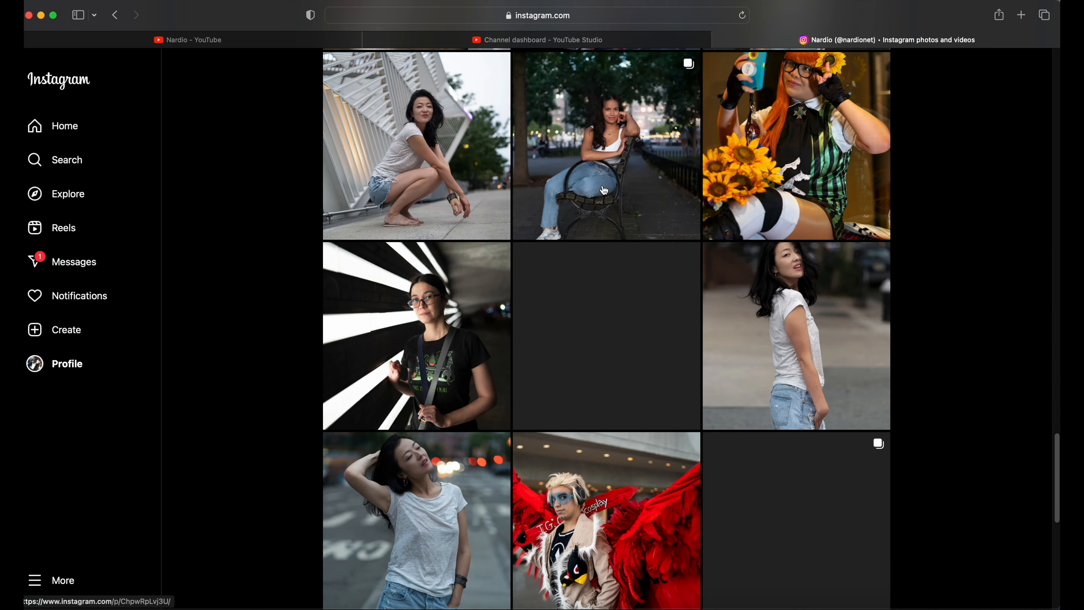